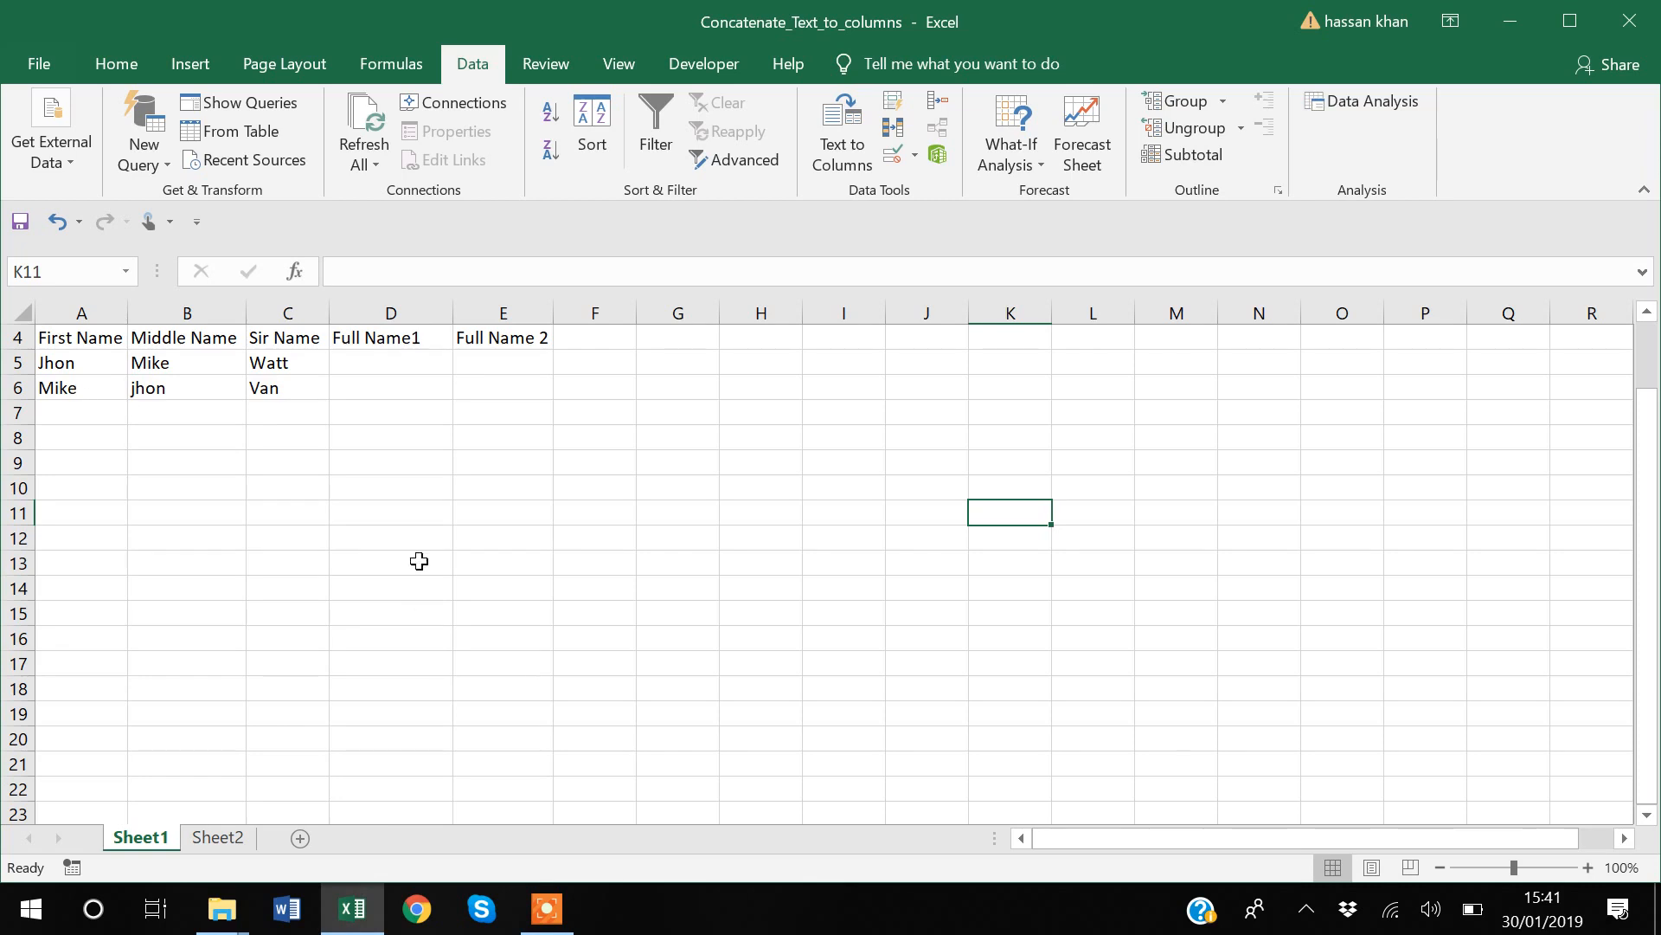
Step: Enter =CONCATENATE(A5,B5,C5) in D5 to join the three name parts under Full Name1
click(378, 366)
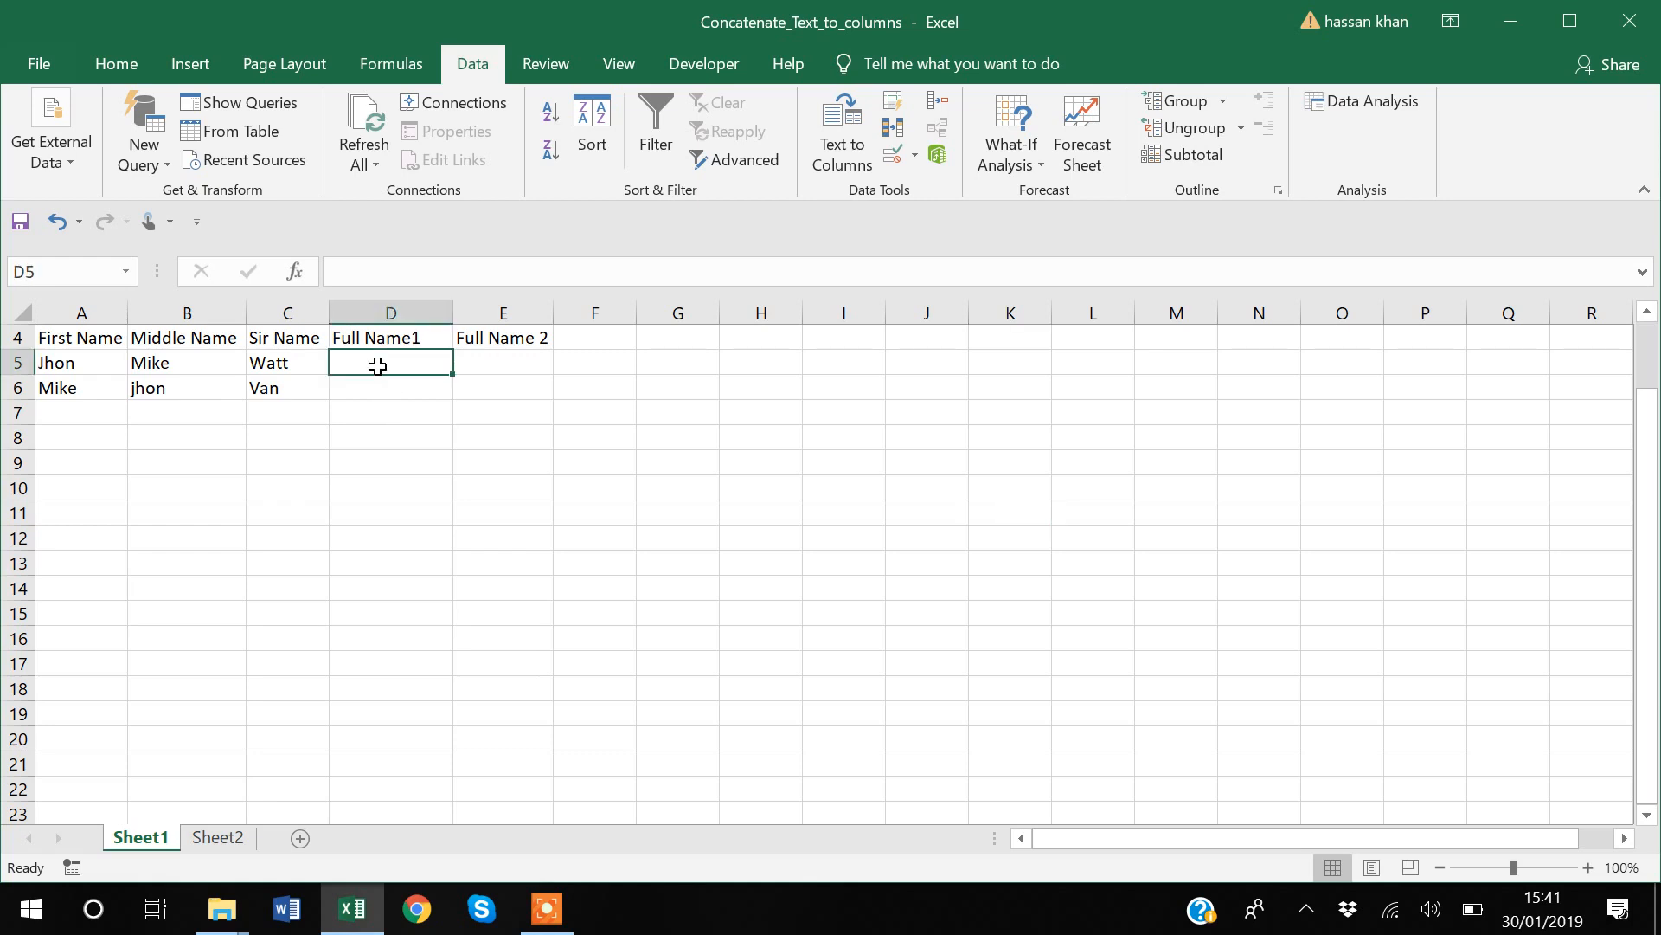
text(=)
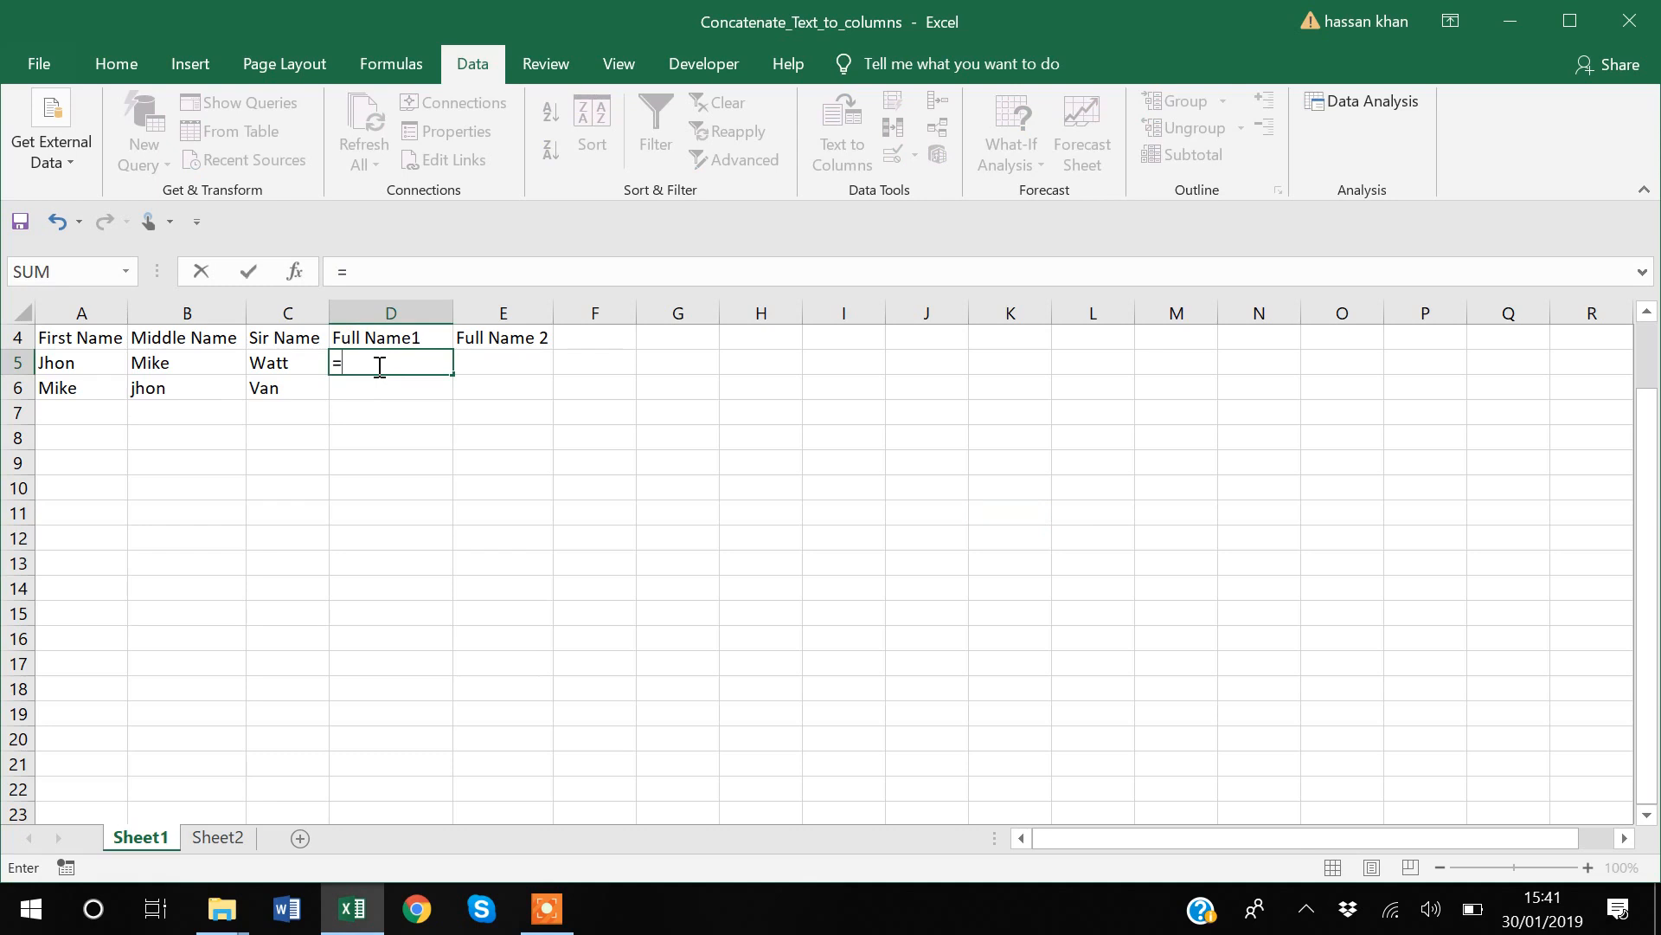
text(con)
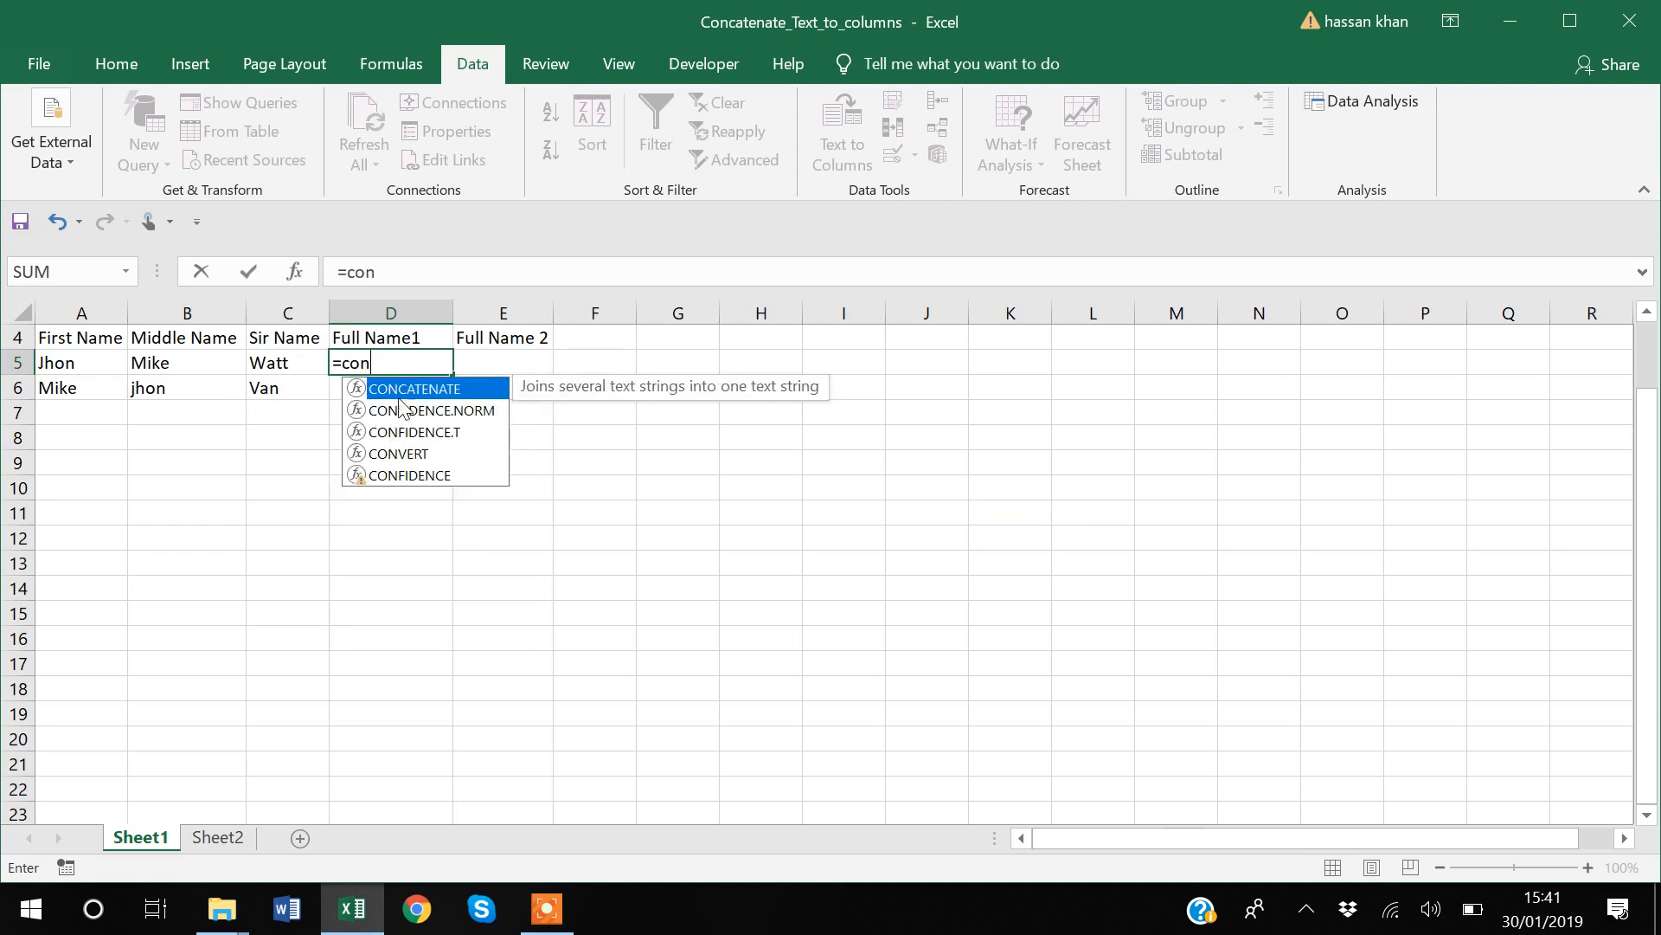
double_click(403, 390)
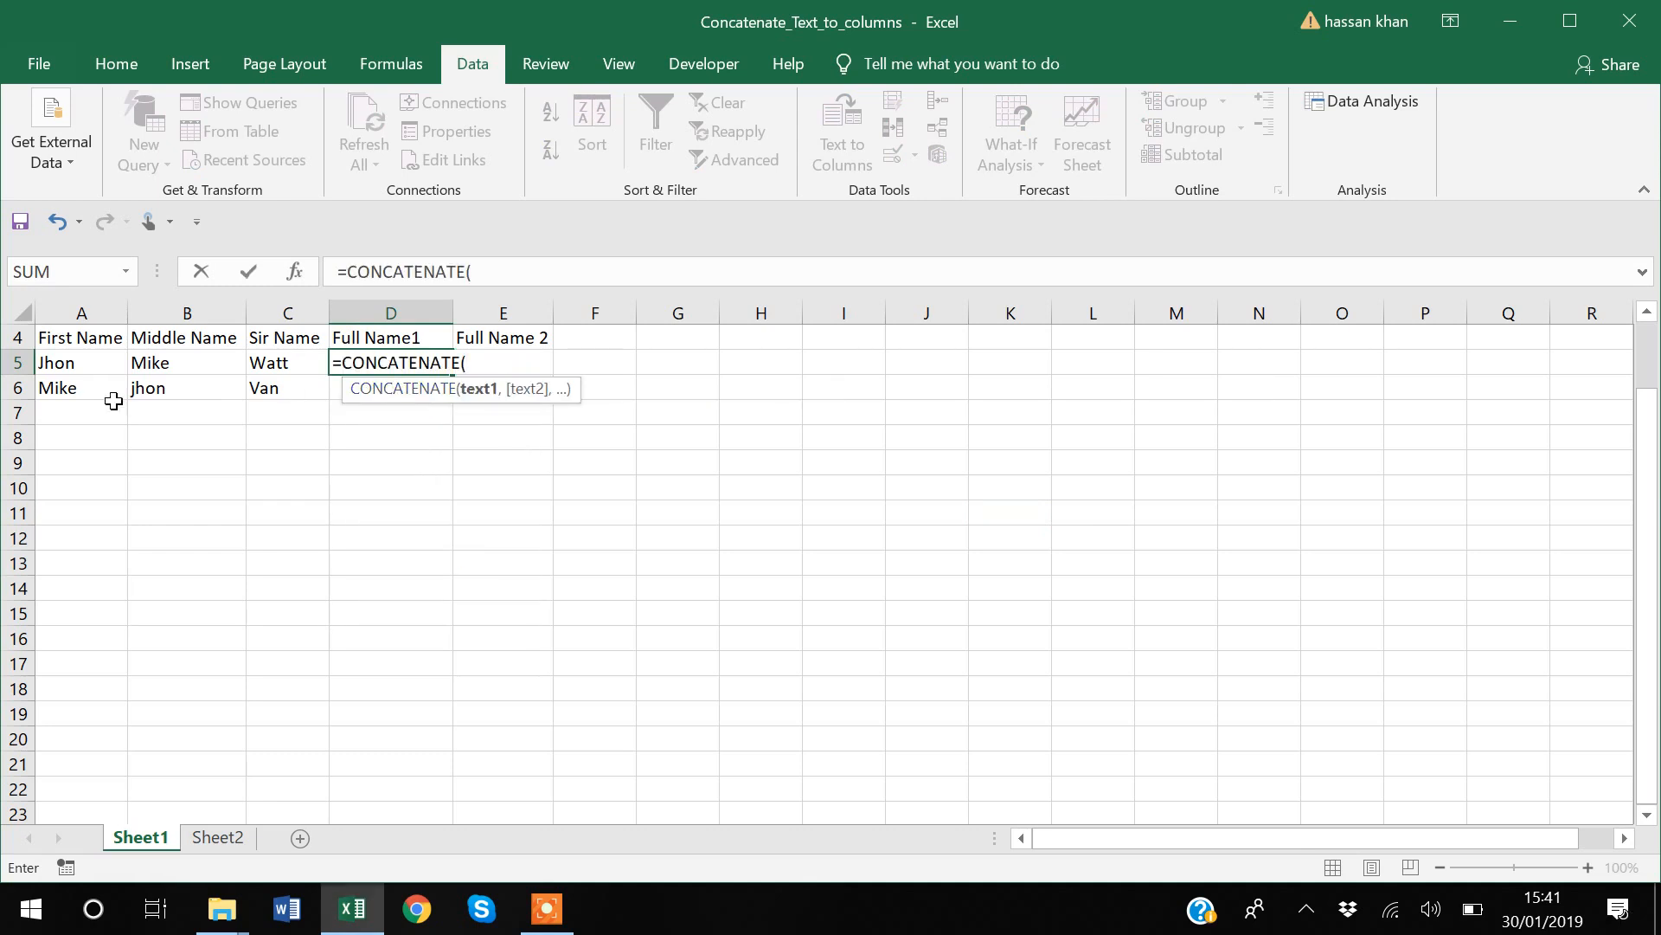
click(66, 362)
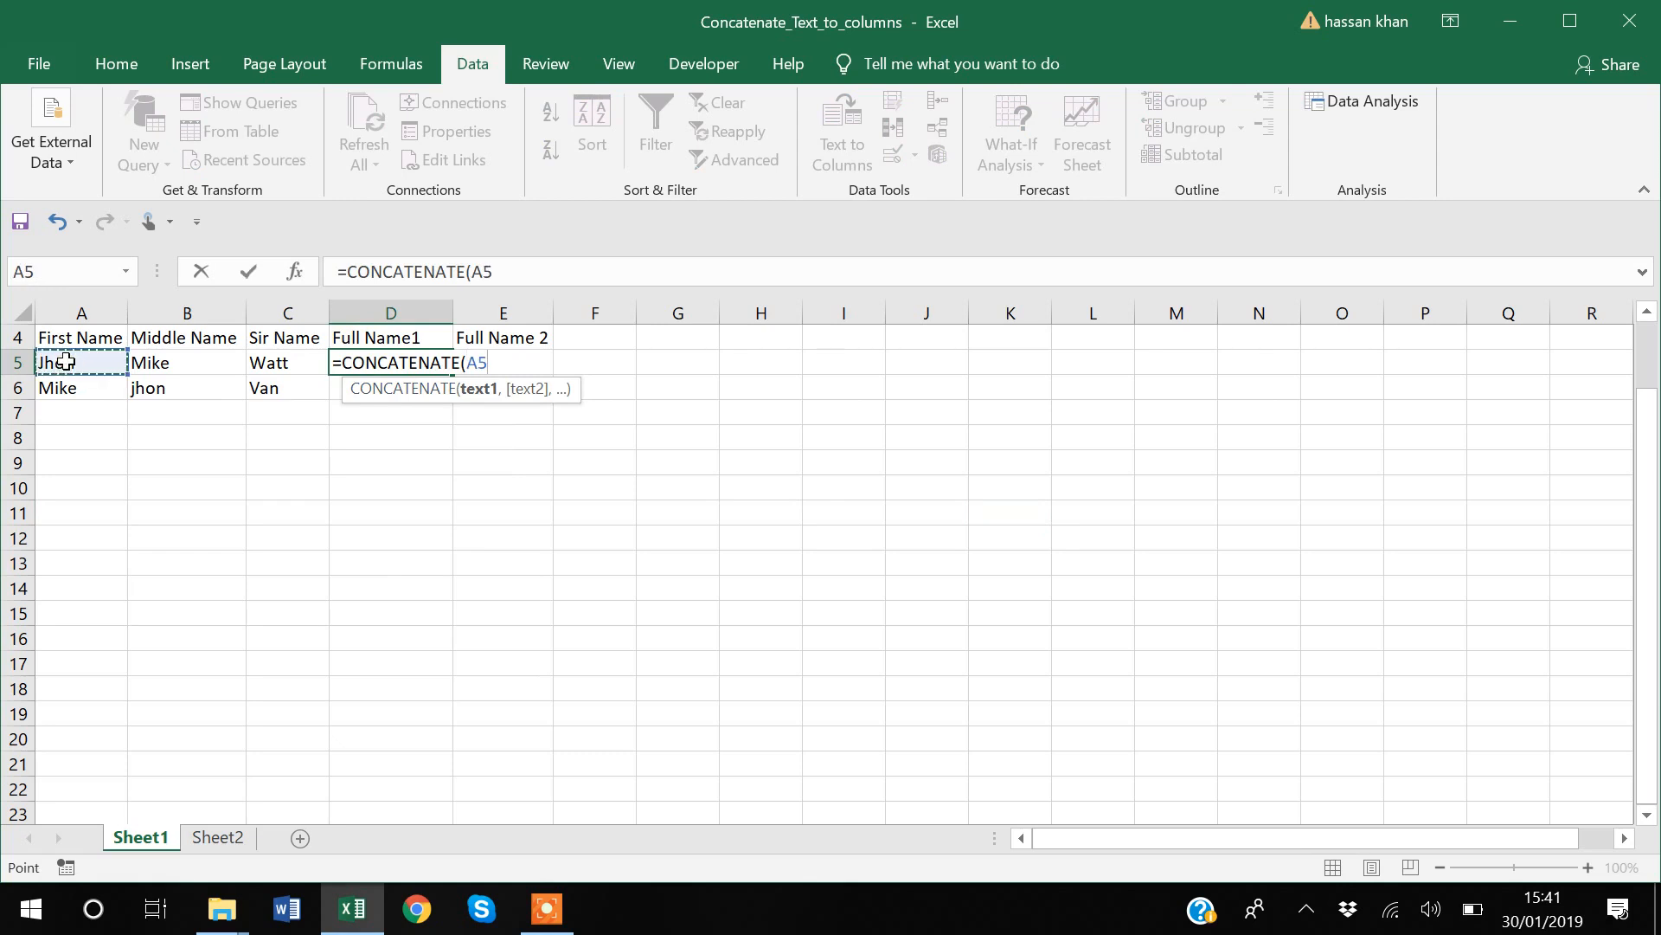
text(,)
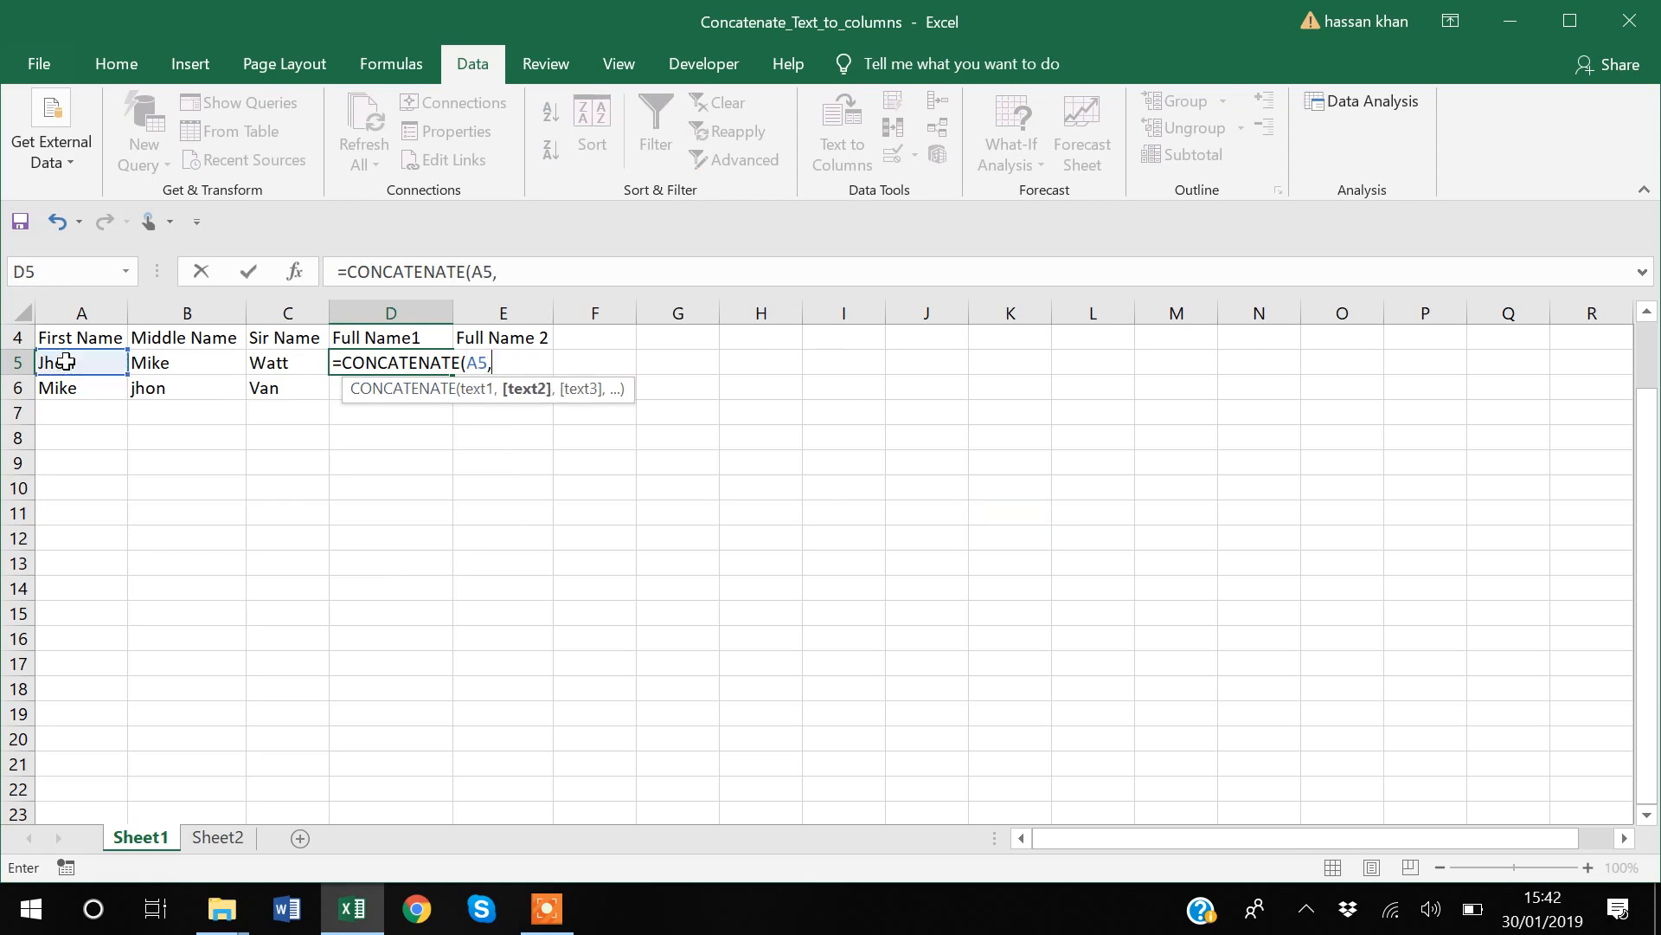
click(156, 364)
text(,)
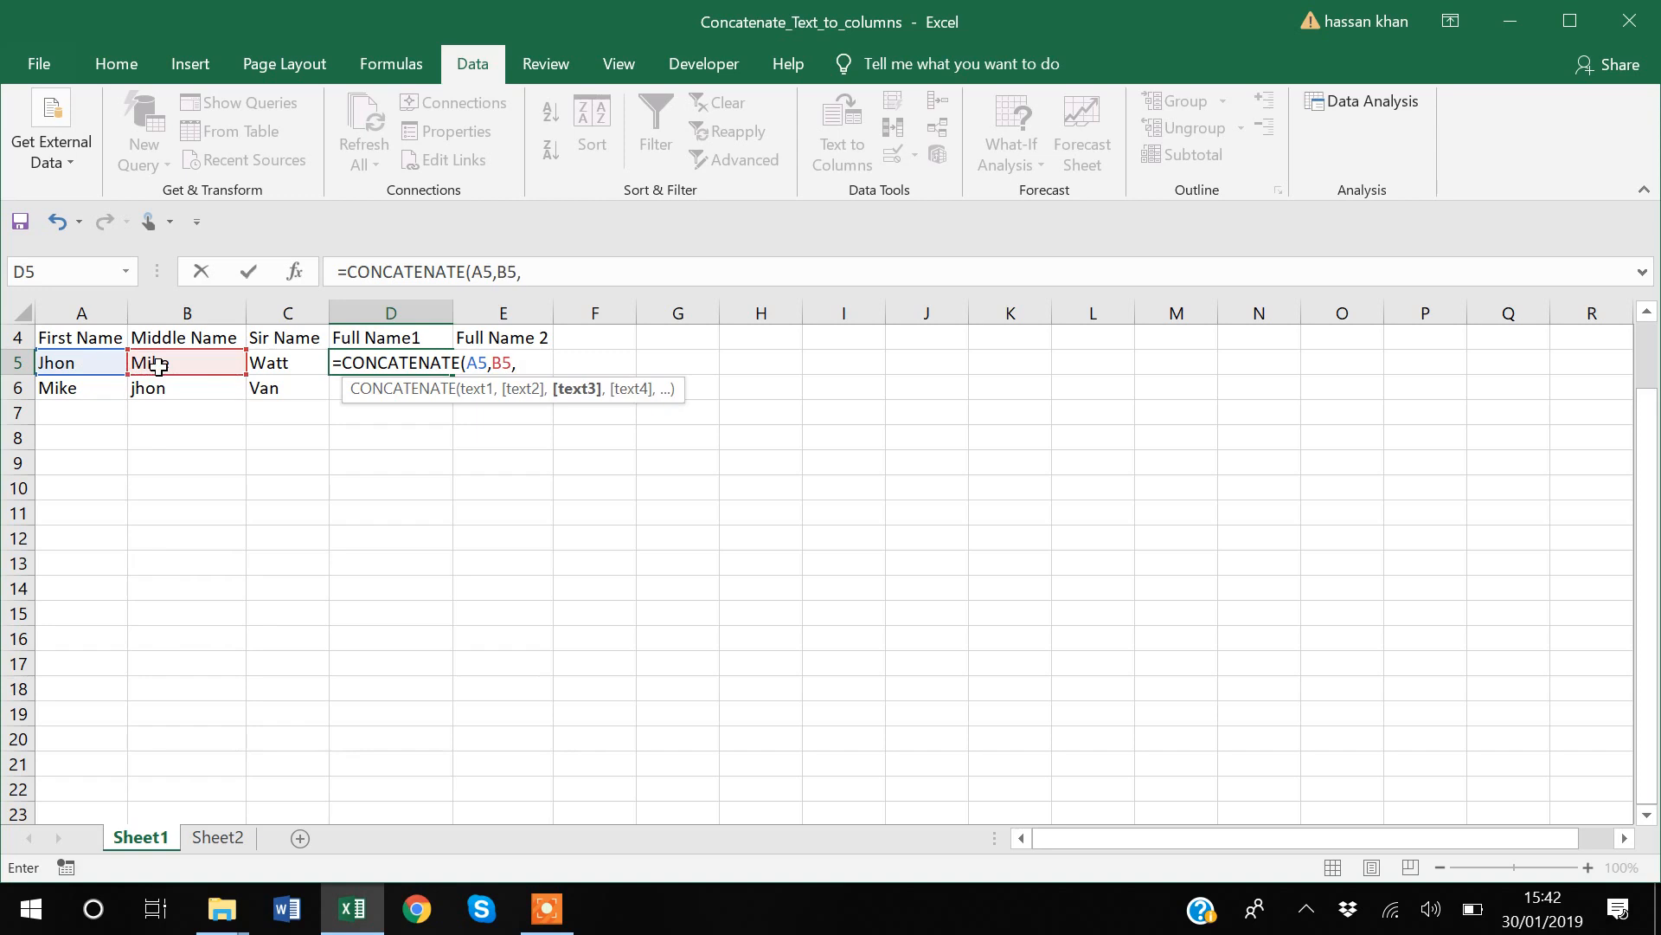
click(291, 362)
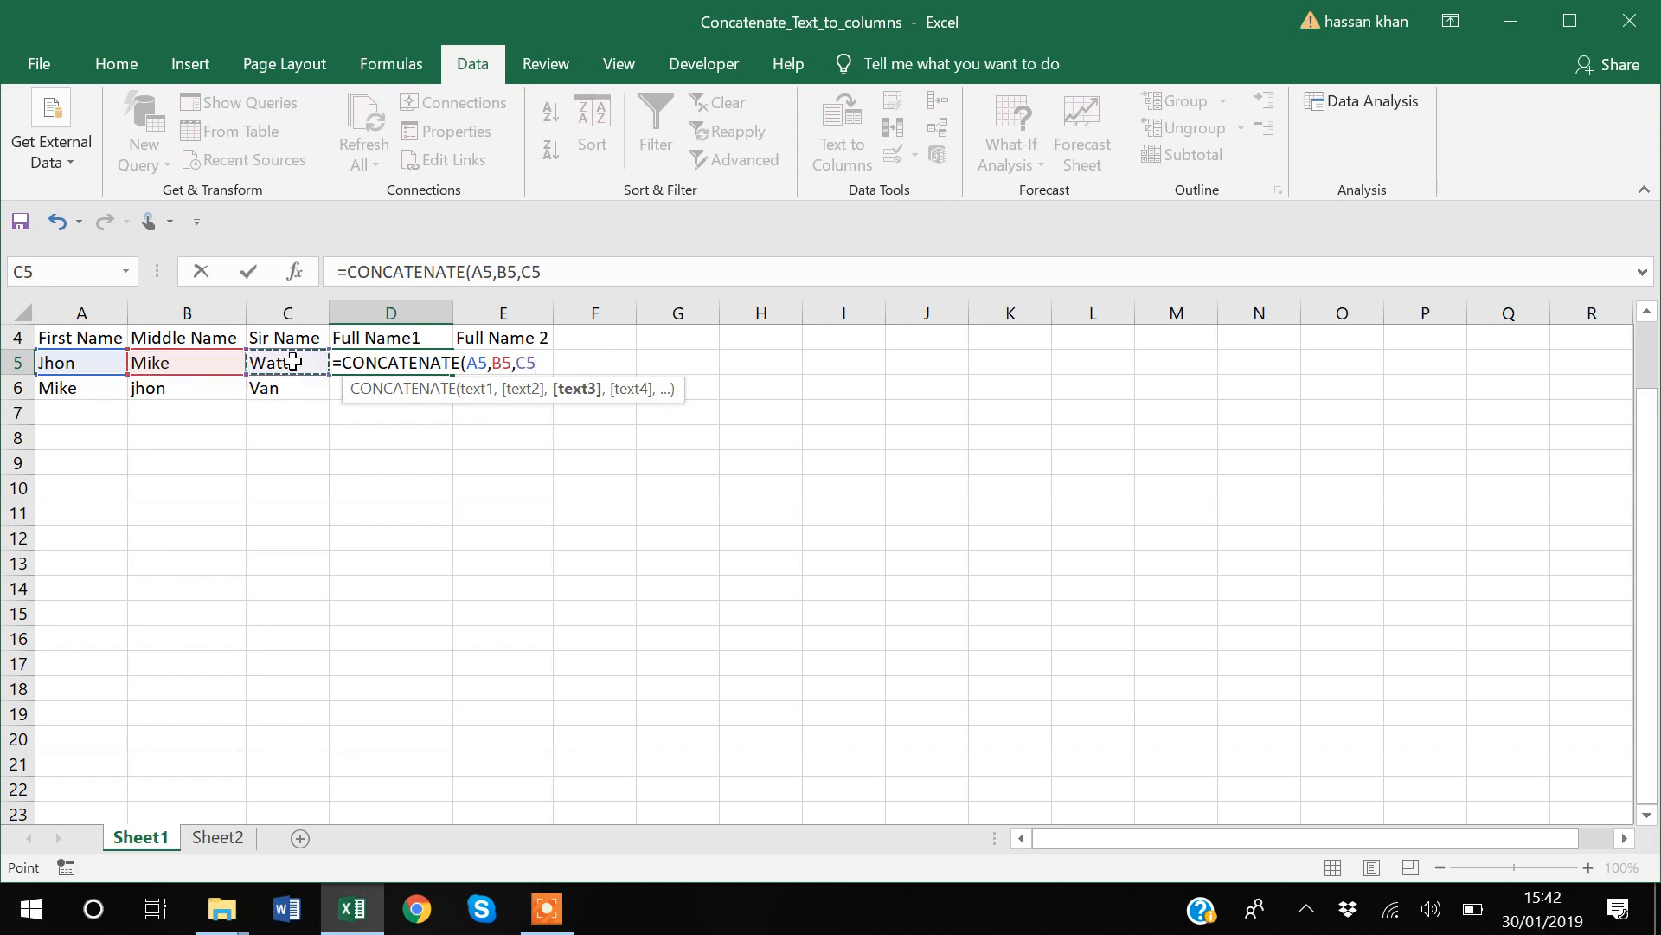
text())
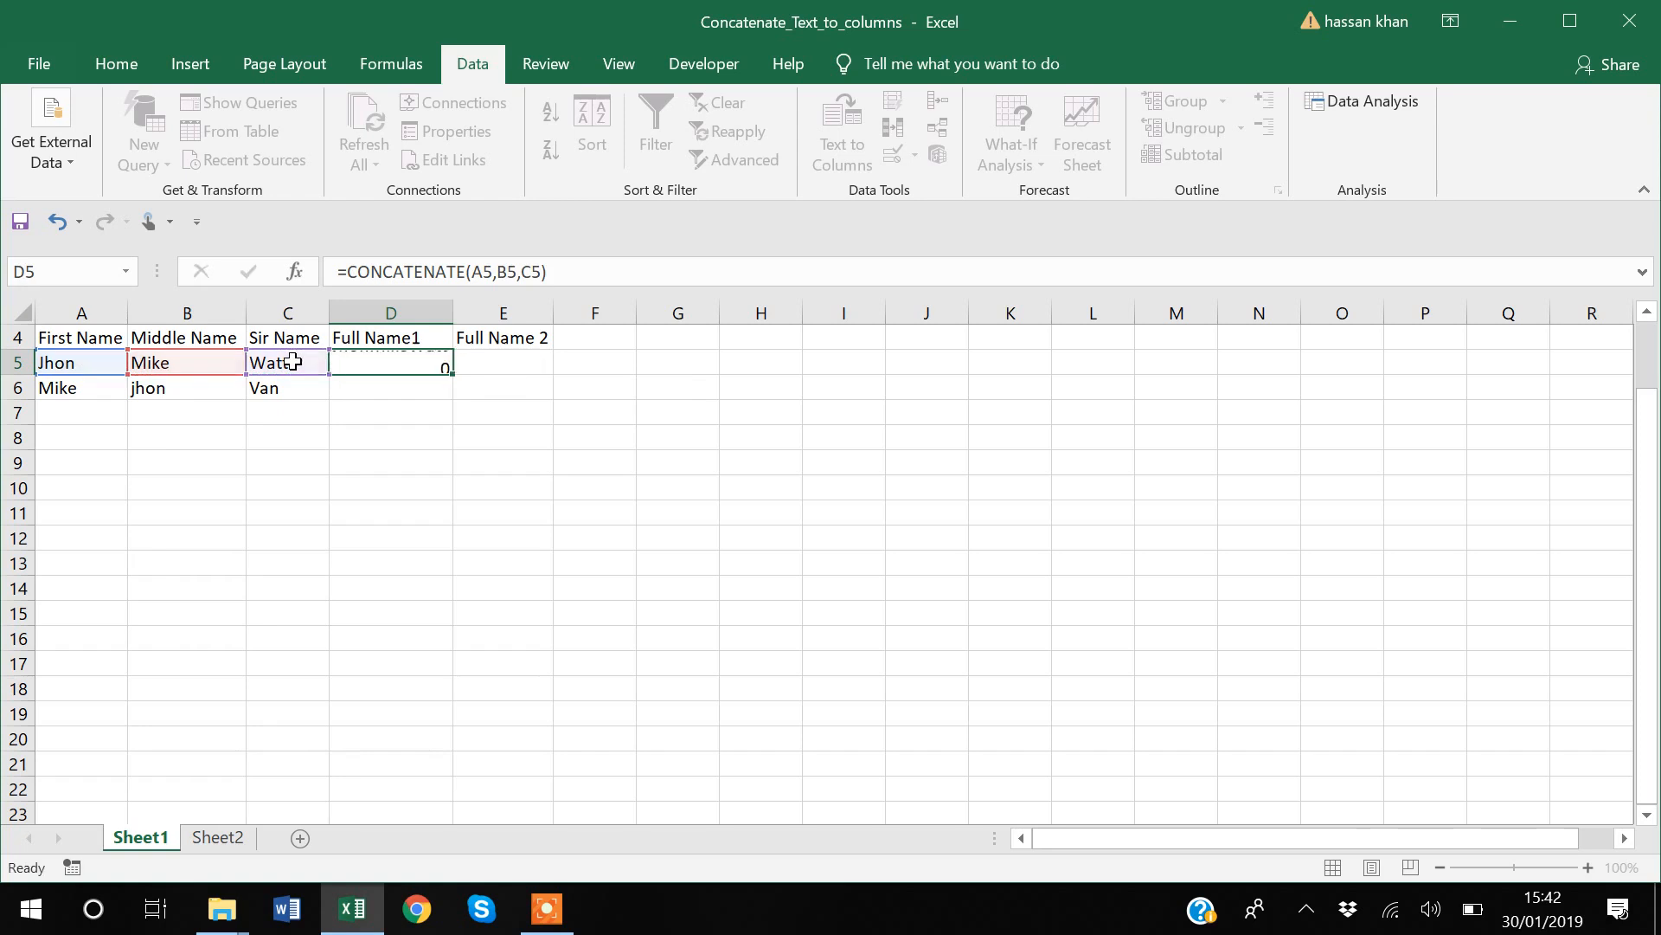
key(Return)
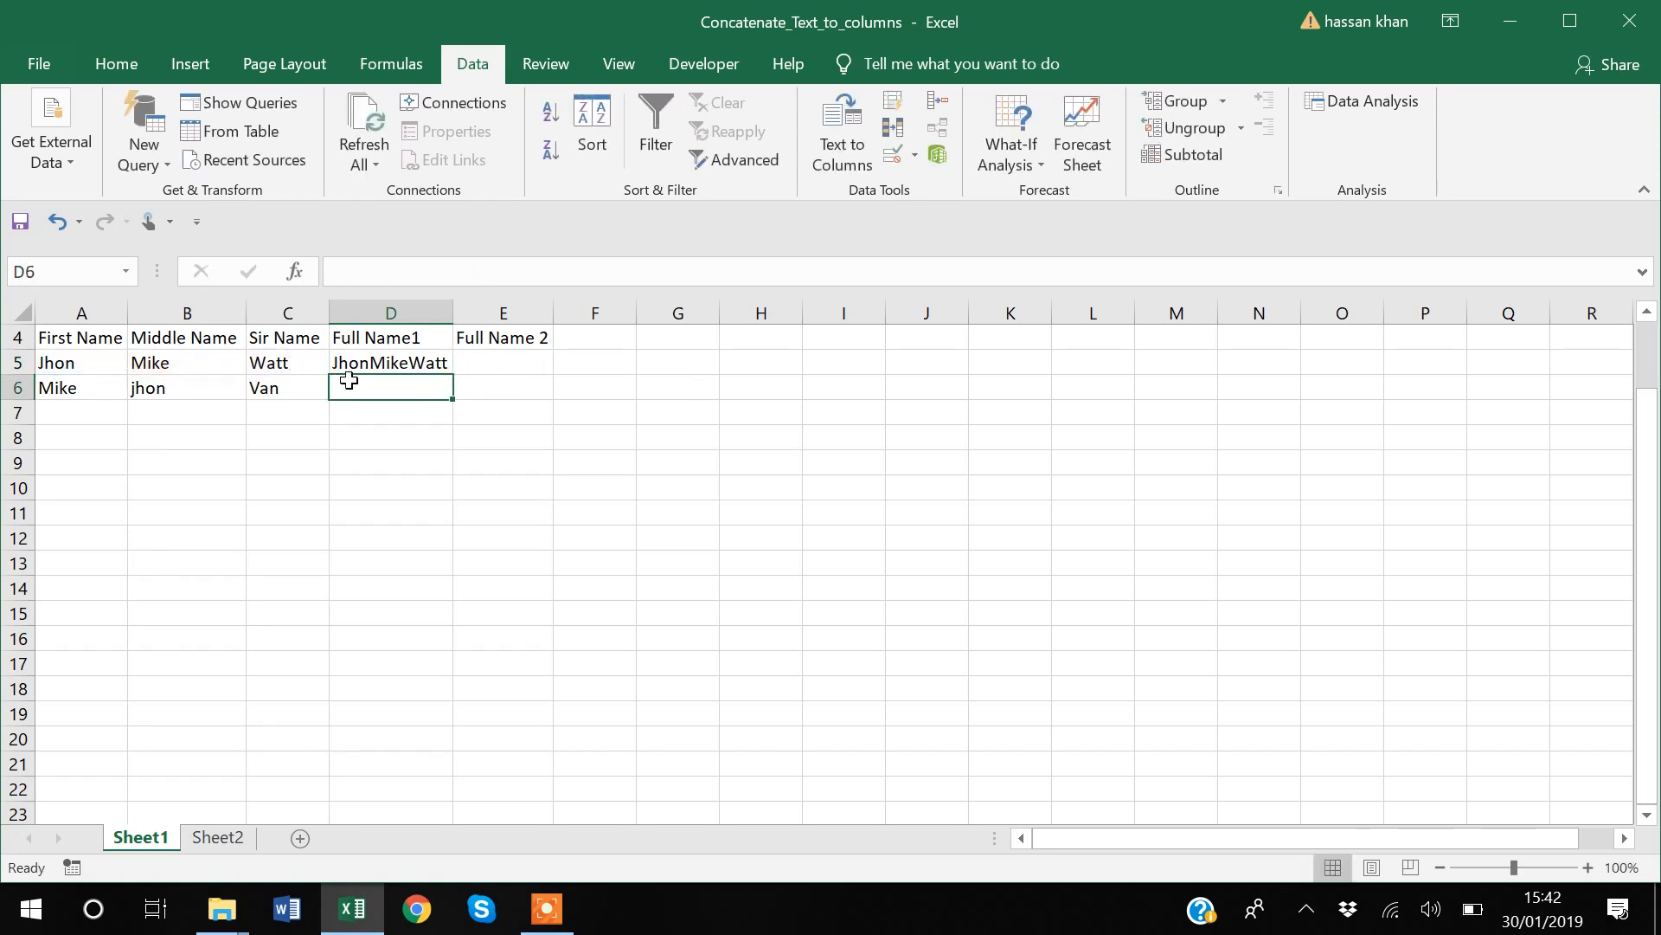
Step: Fill the D5 formula down to D6 for the second person's row
click(381, 363)
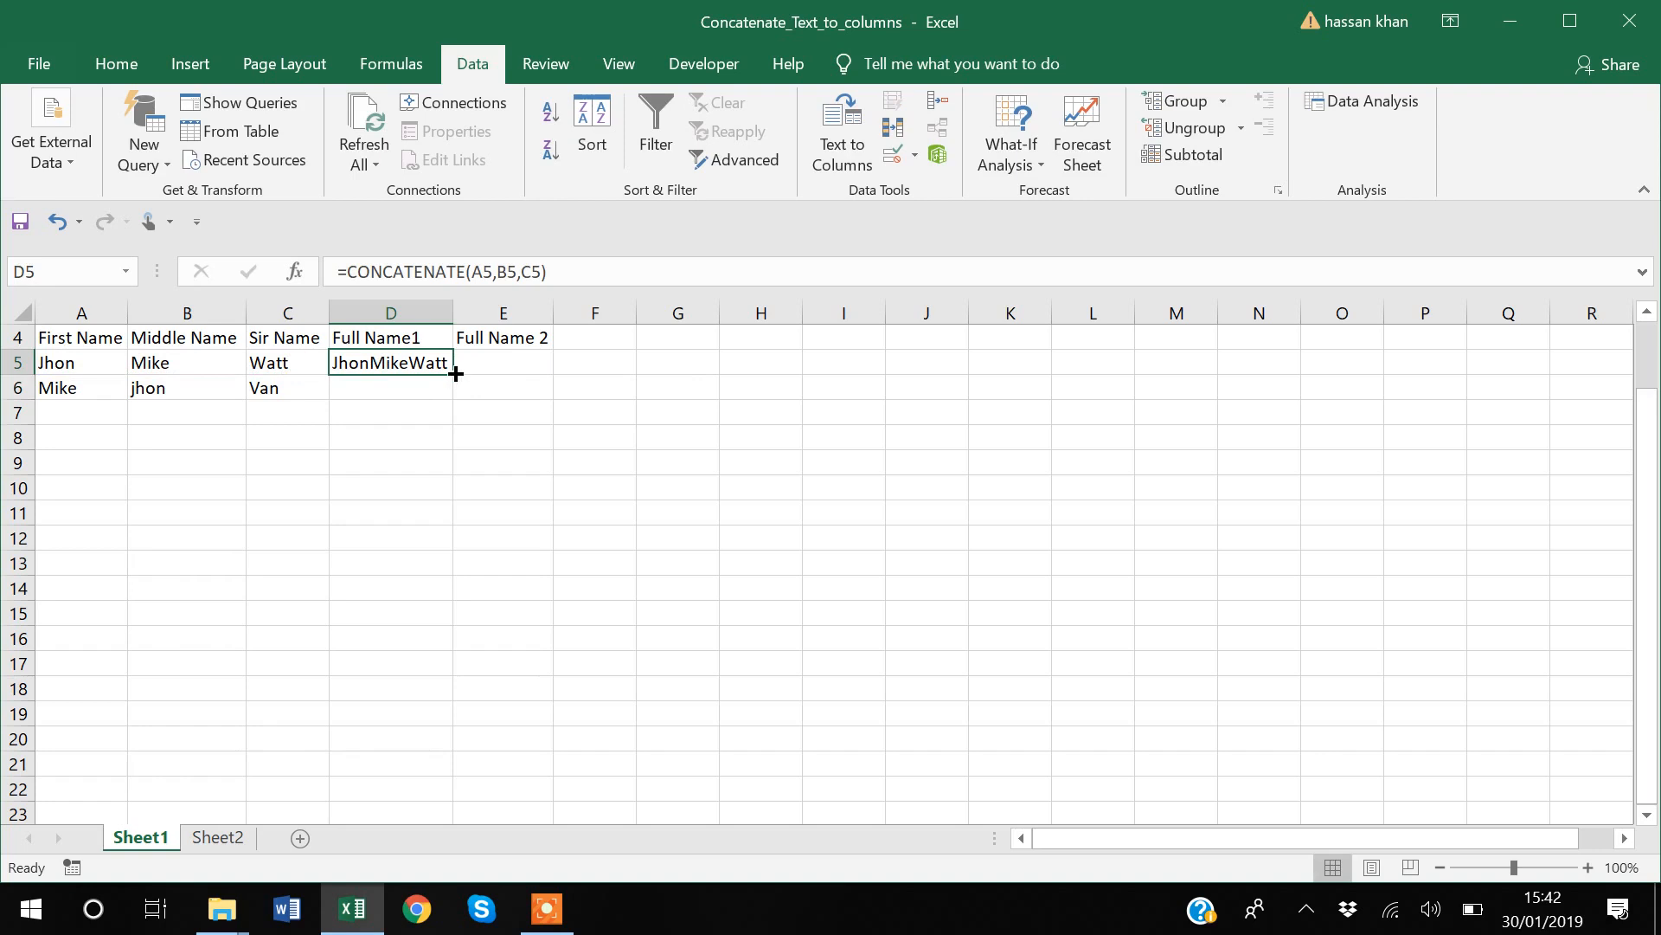
double_click(449, 372)
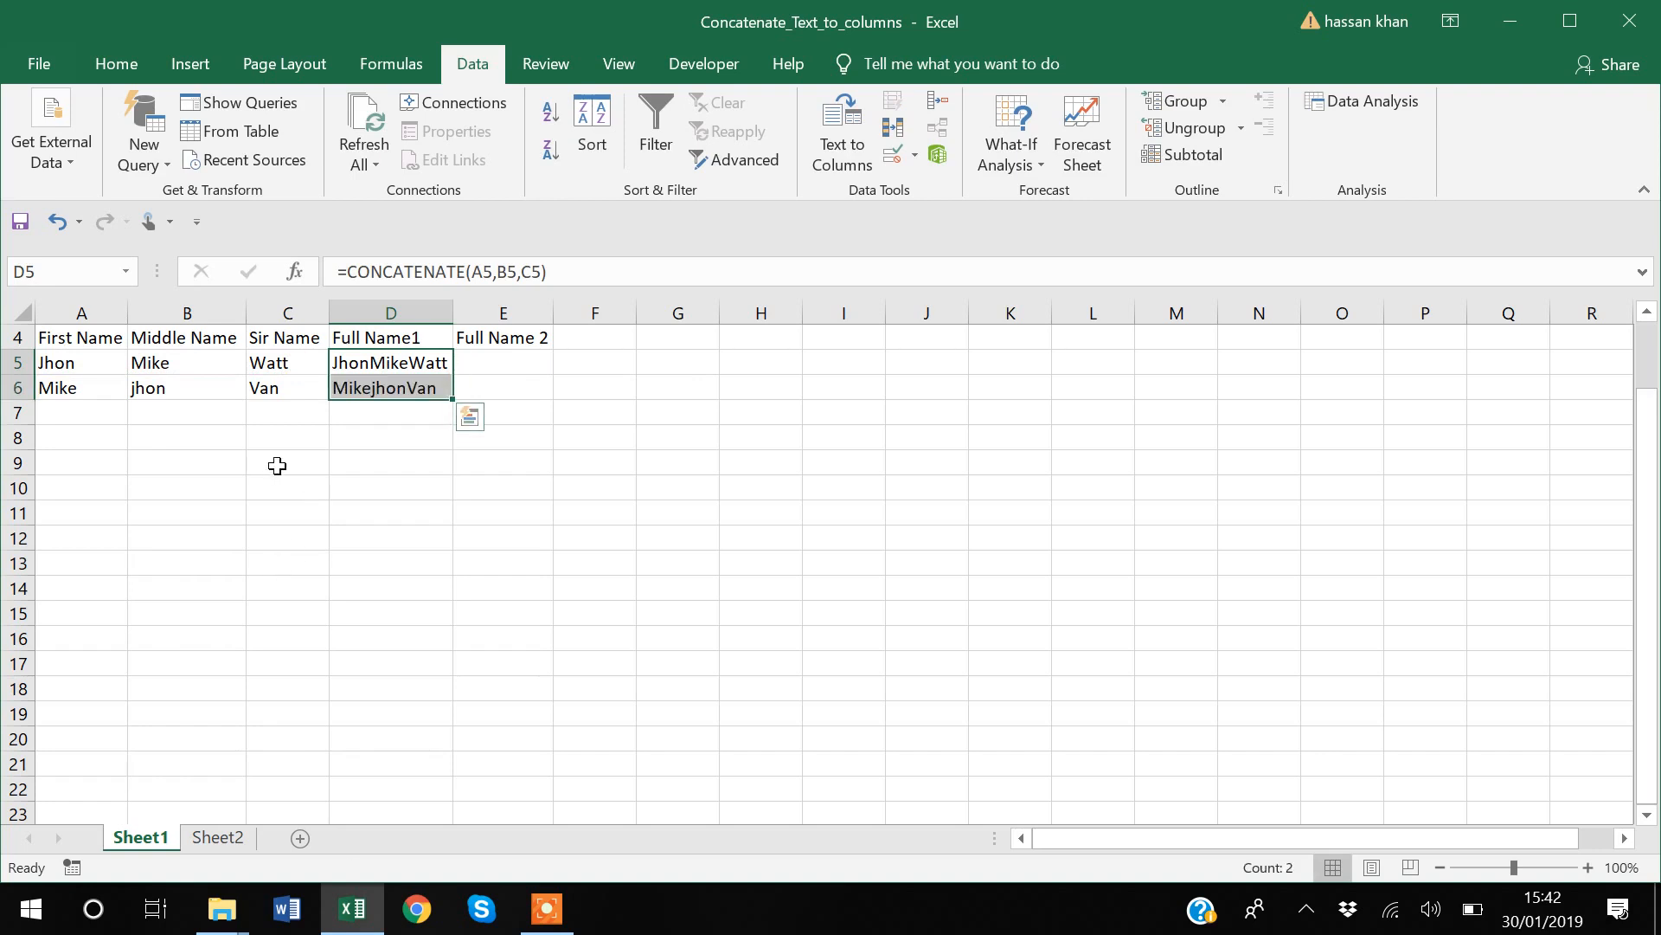
click(587, 396)
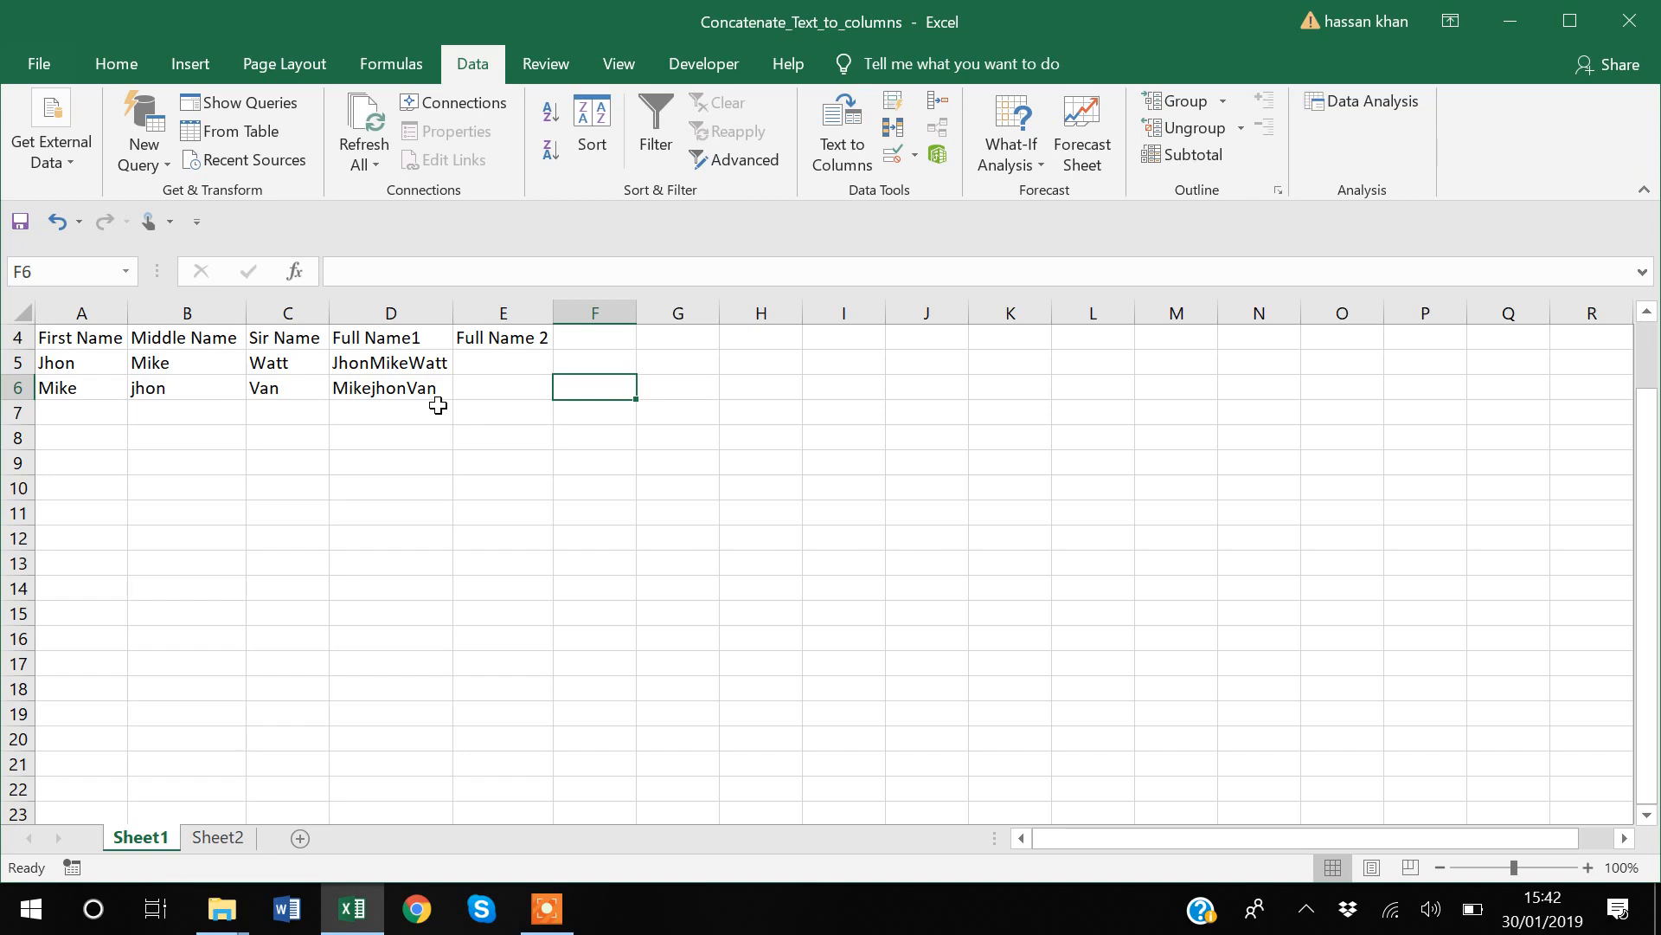
Step: Begin a CONCATENATE formula in E5 under Full Name 2 with A5 followed by a quoted space (" ") as separator
click(502, 360)
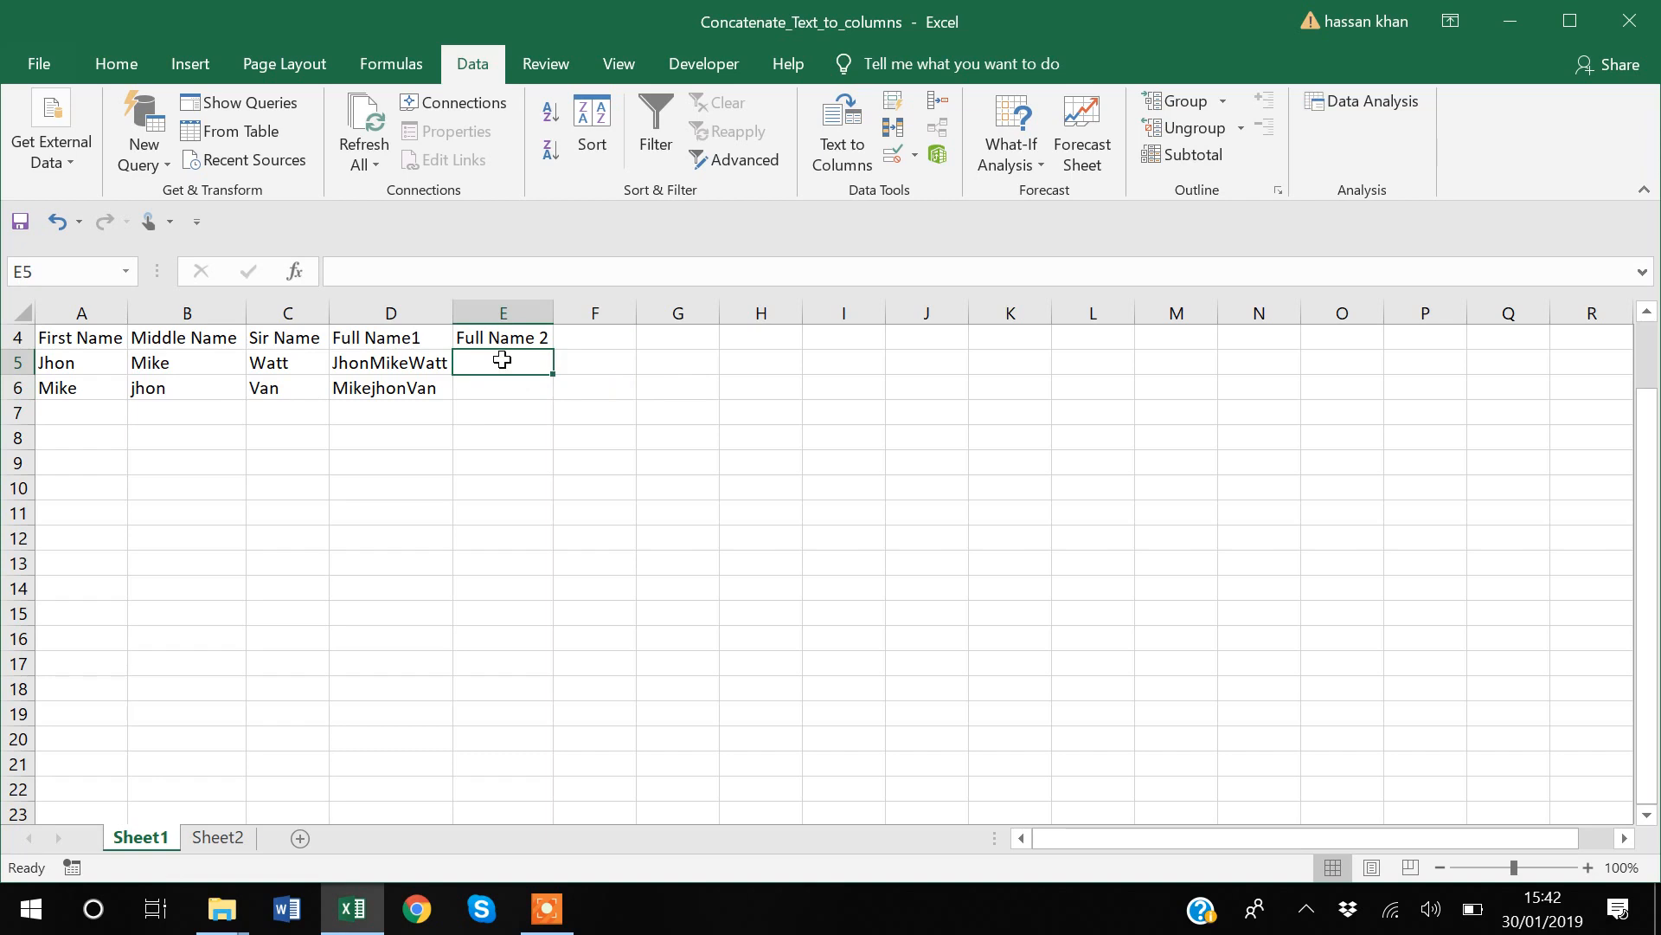
text(=)
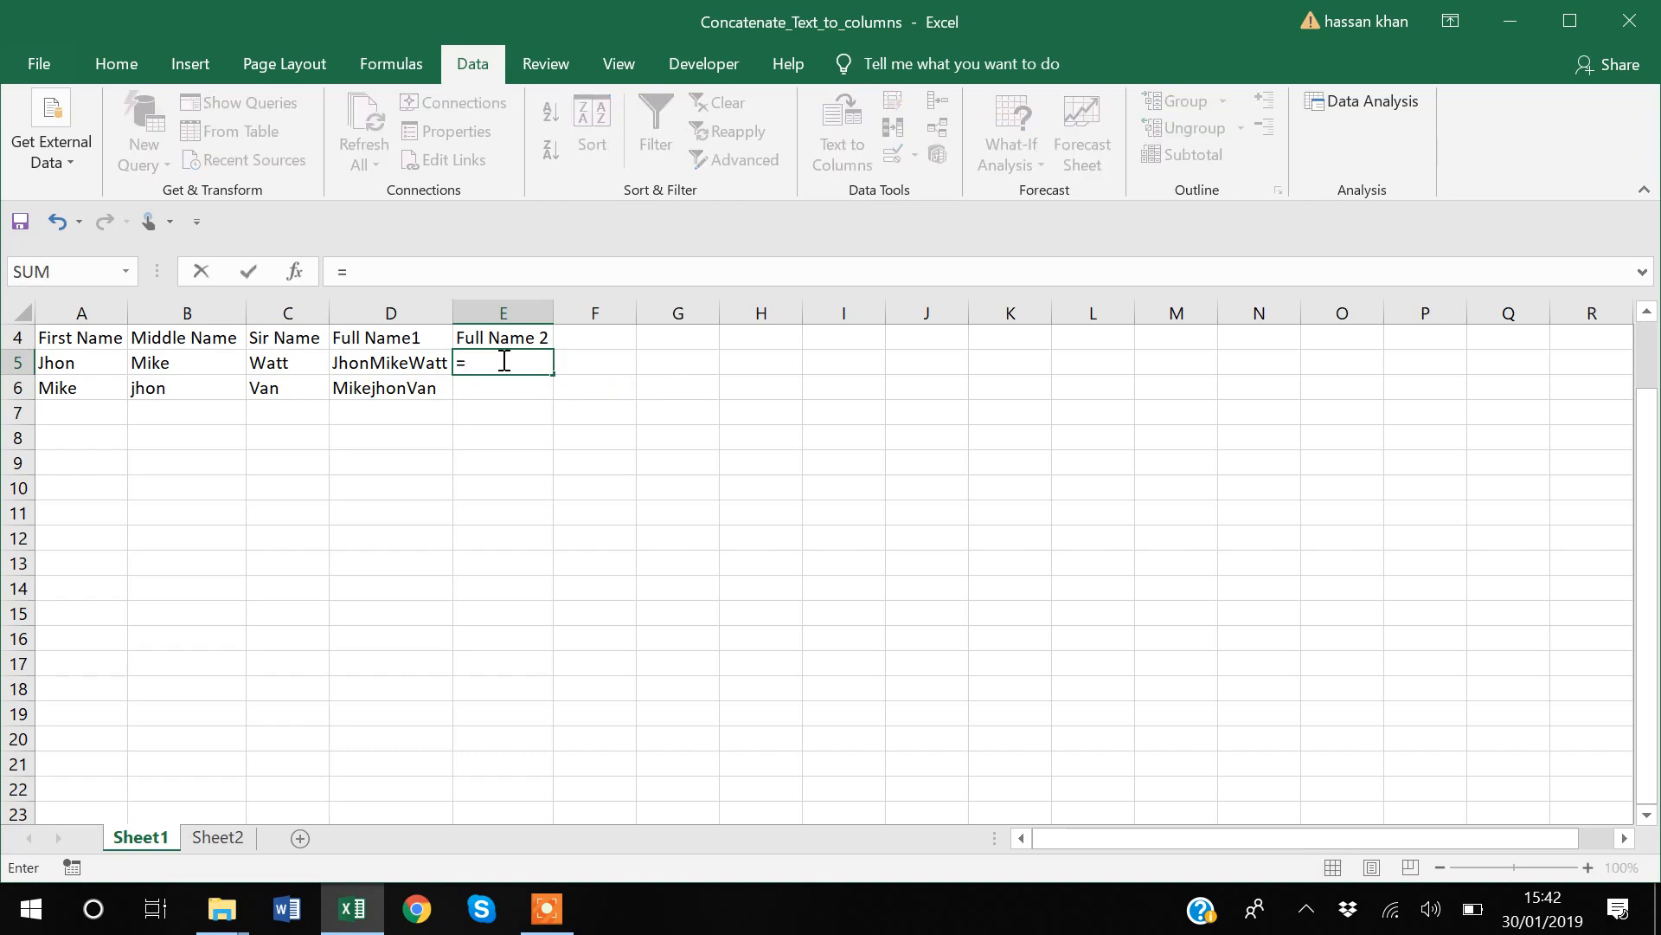
text(con)
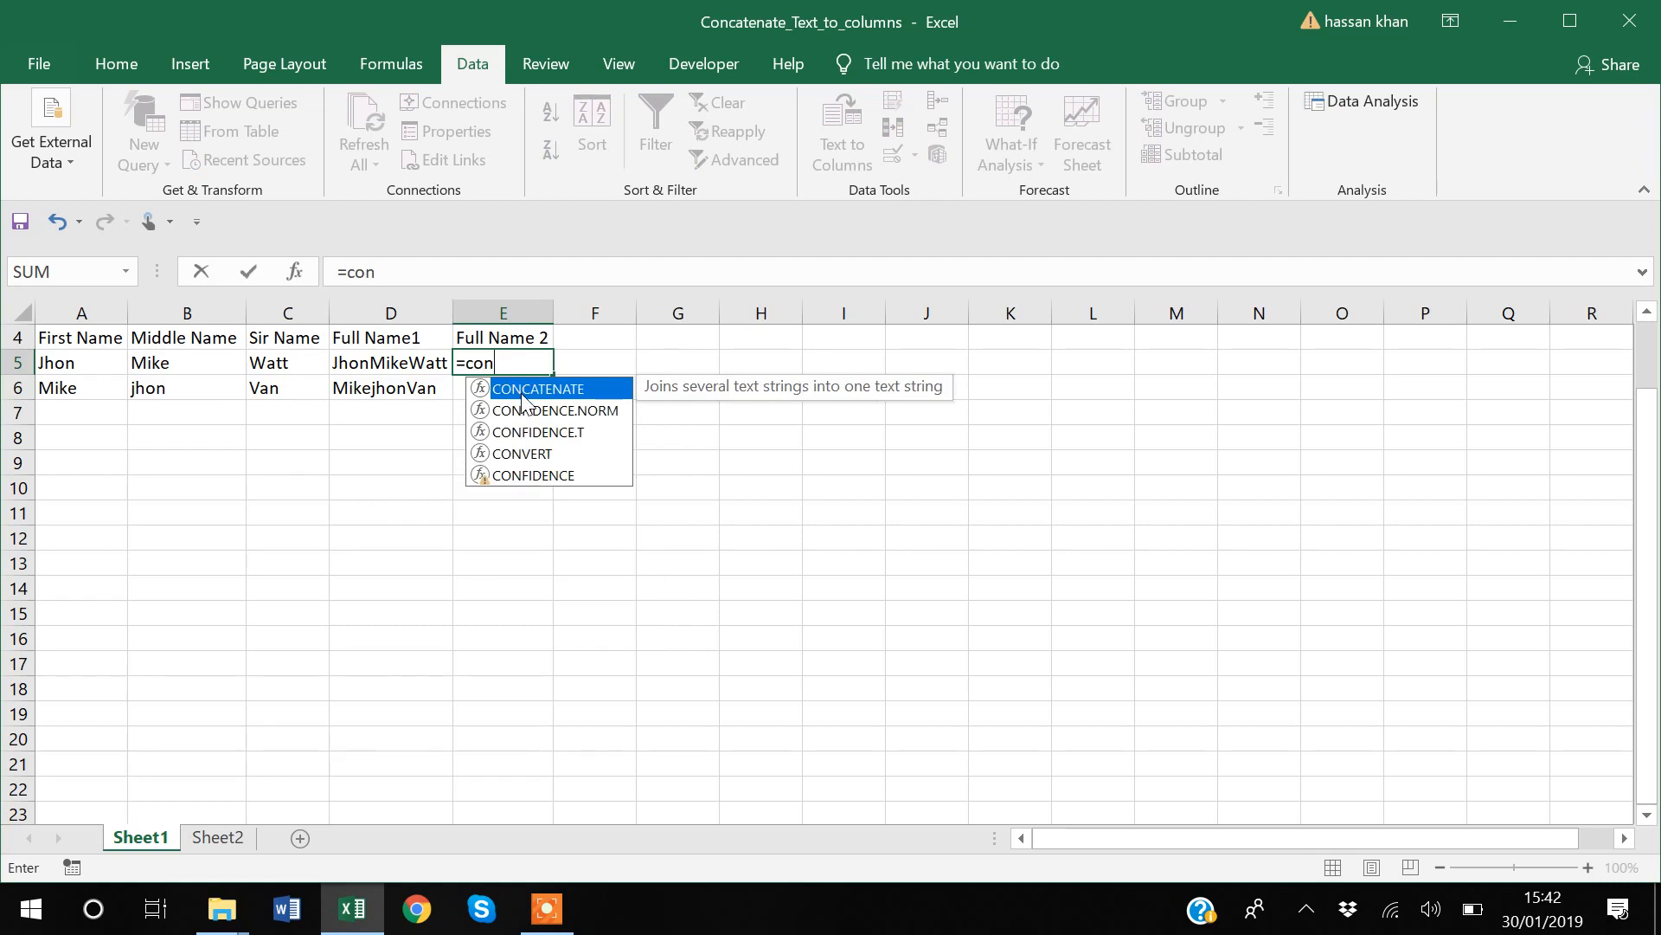
key(Tab)
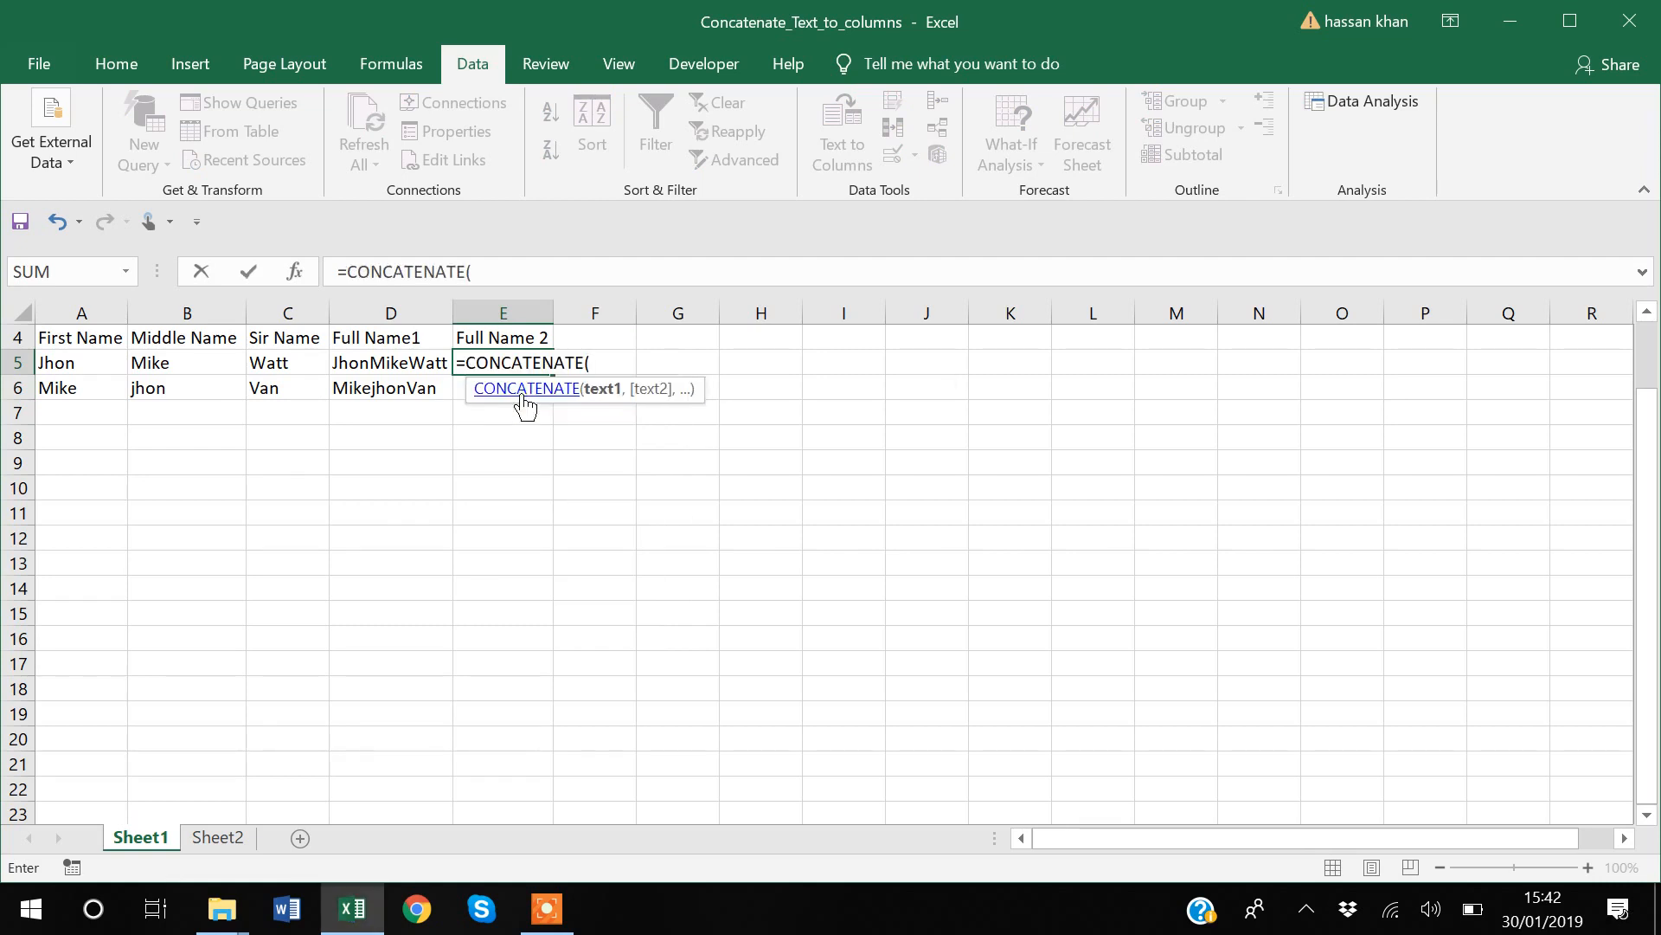
click(66, 362)
text(,)
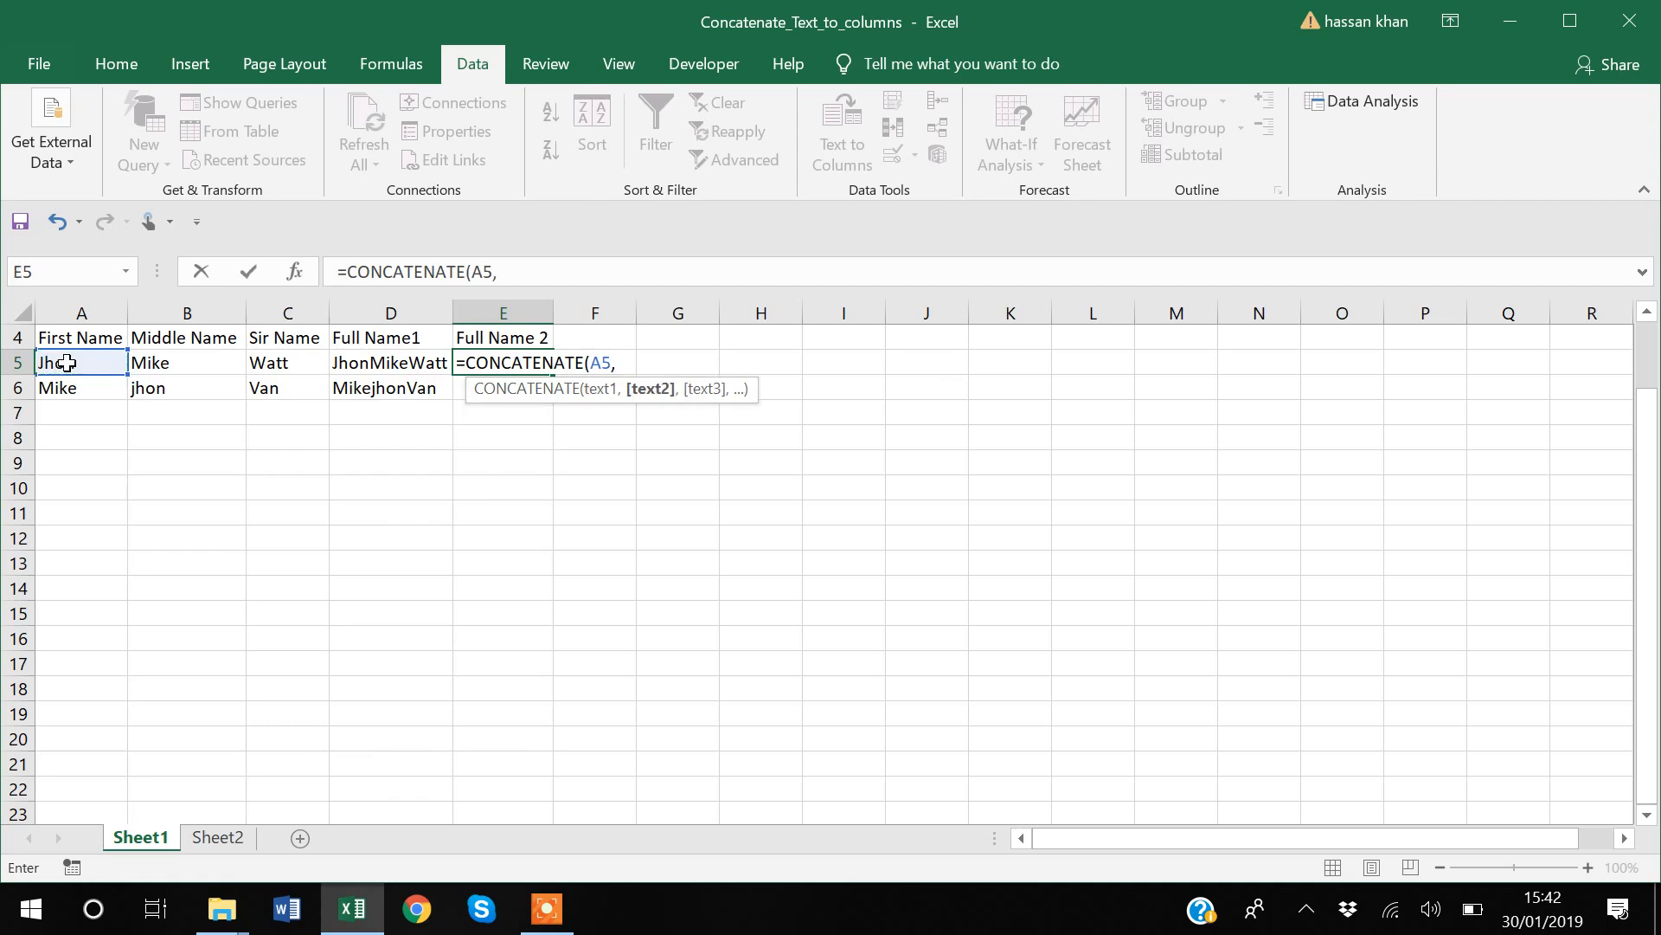
click(525, 272)
text("")
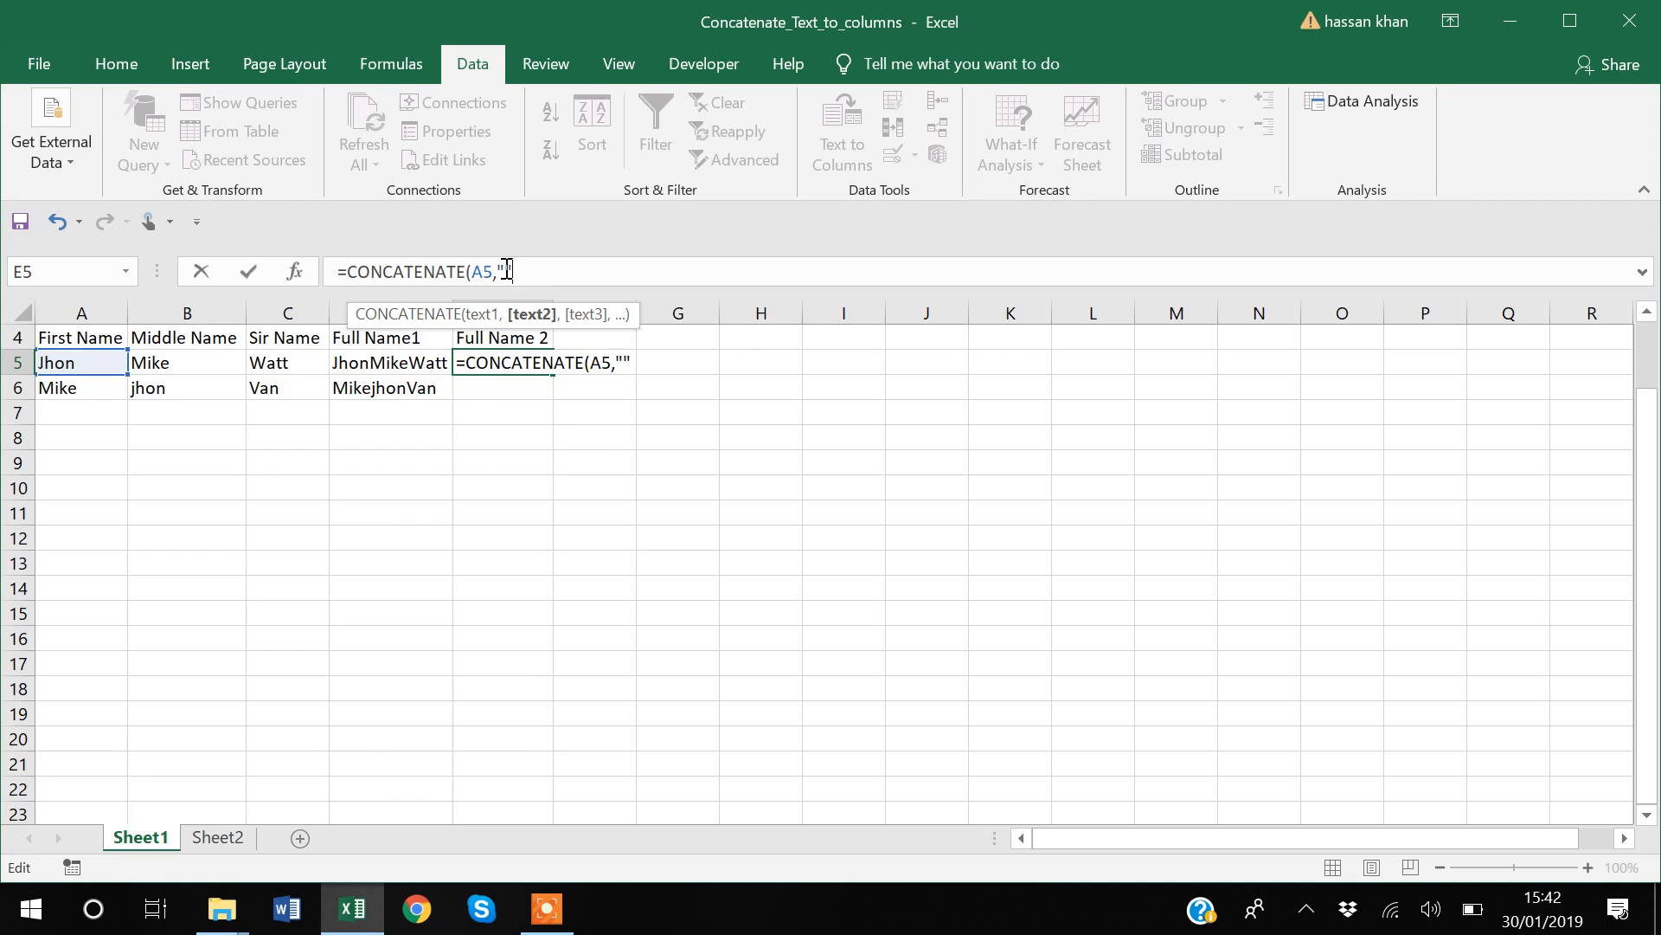
click(508, 271)
click(522, 272)
text(,)
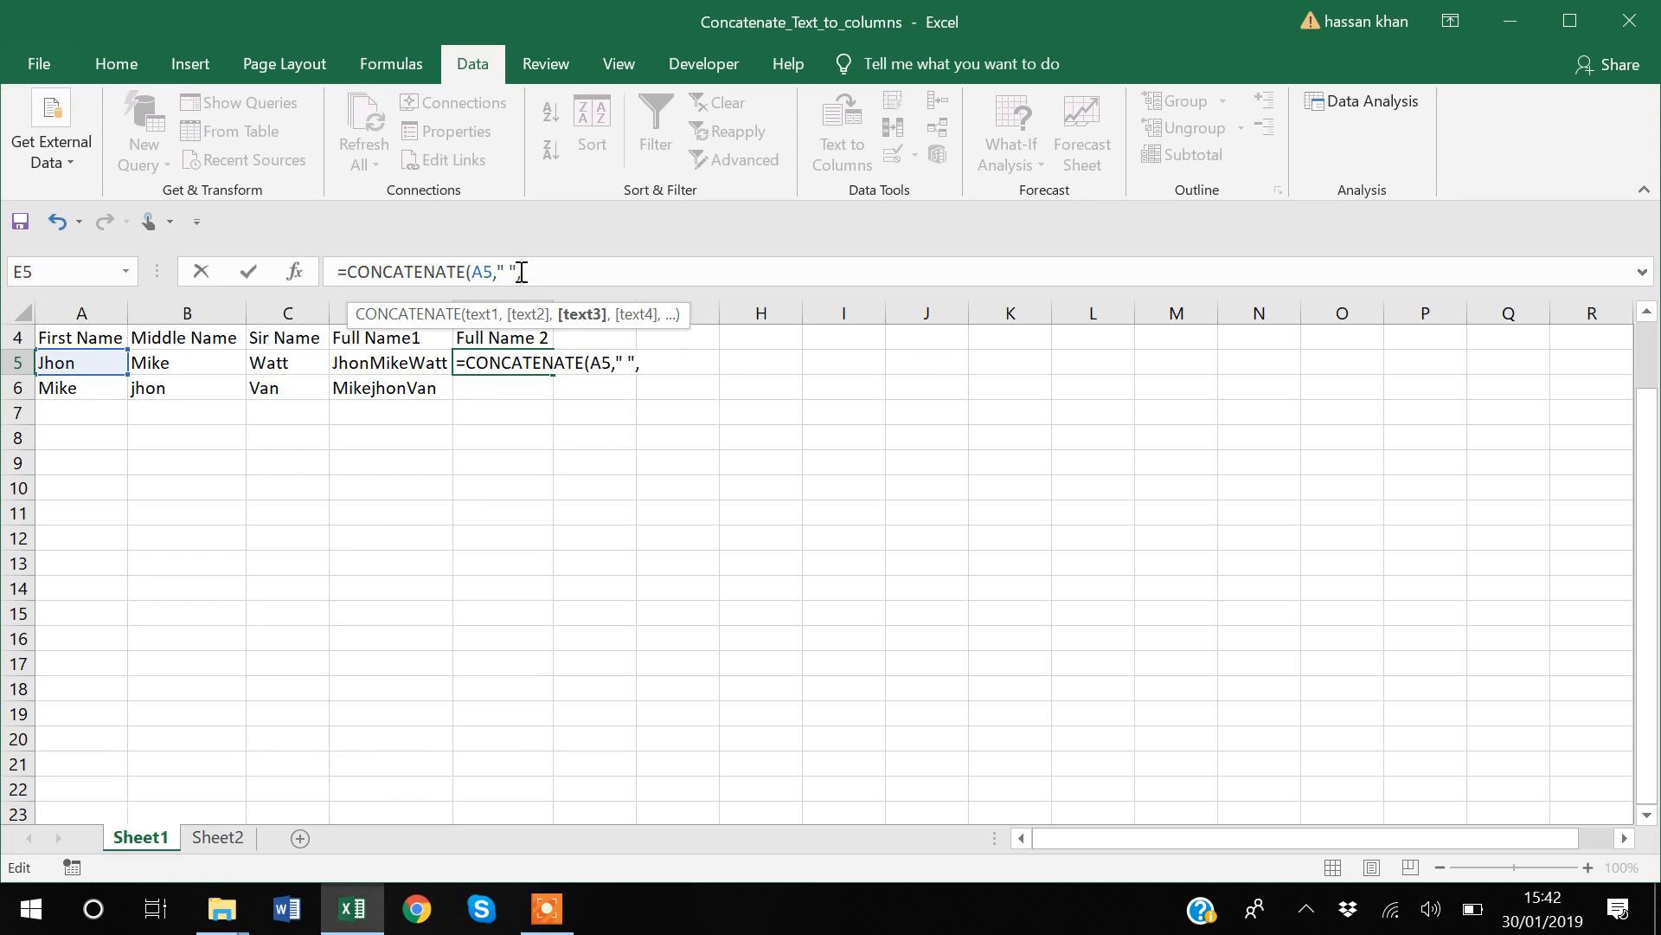
Step: Complete the E5 formula with B5, another quoted space and C5, giving =CONCATENATE(A5," ",B5," ",C5)
click(176, 363)
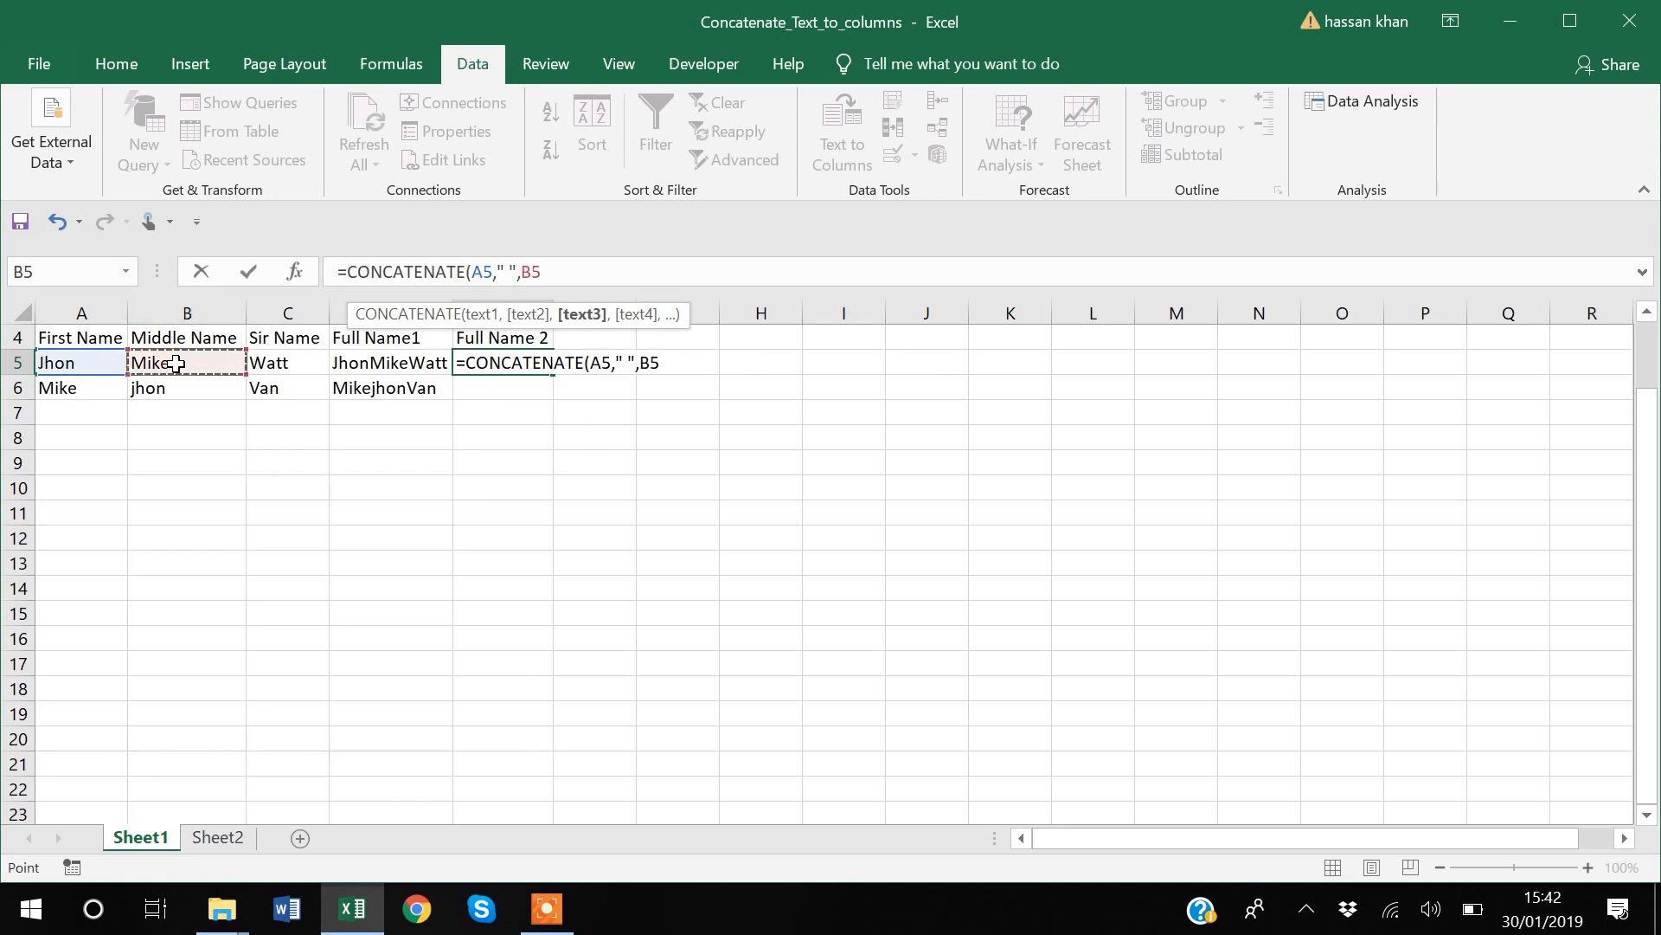
text(,"")
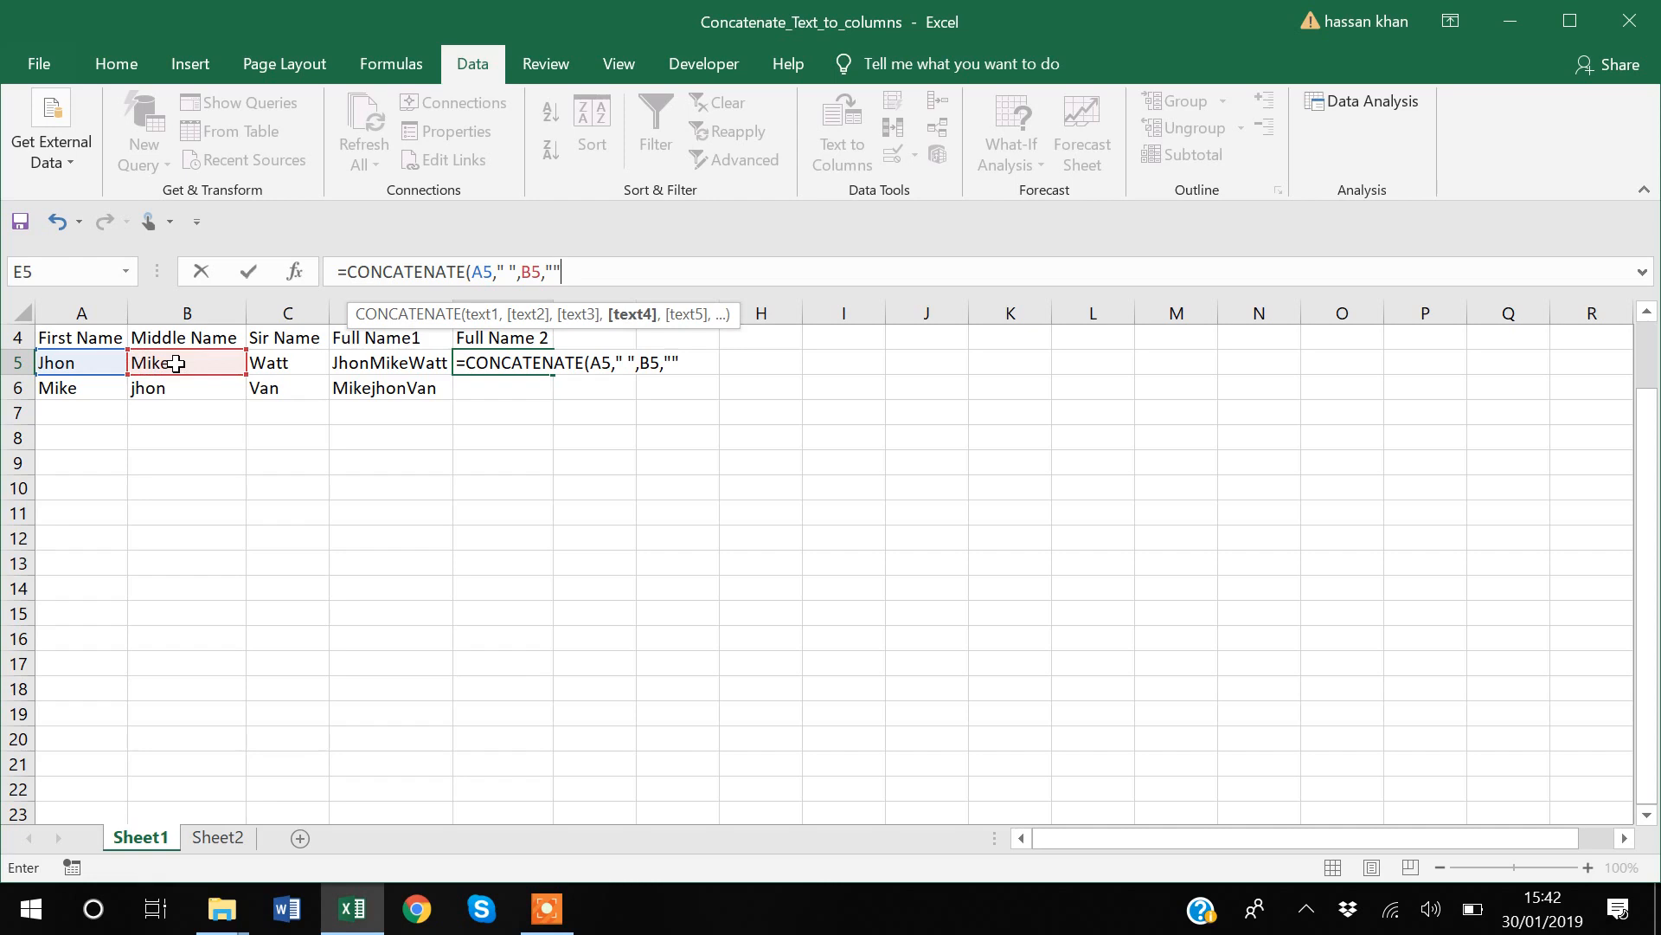
click(554, 270)
text(,)
click(278, 362)
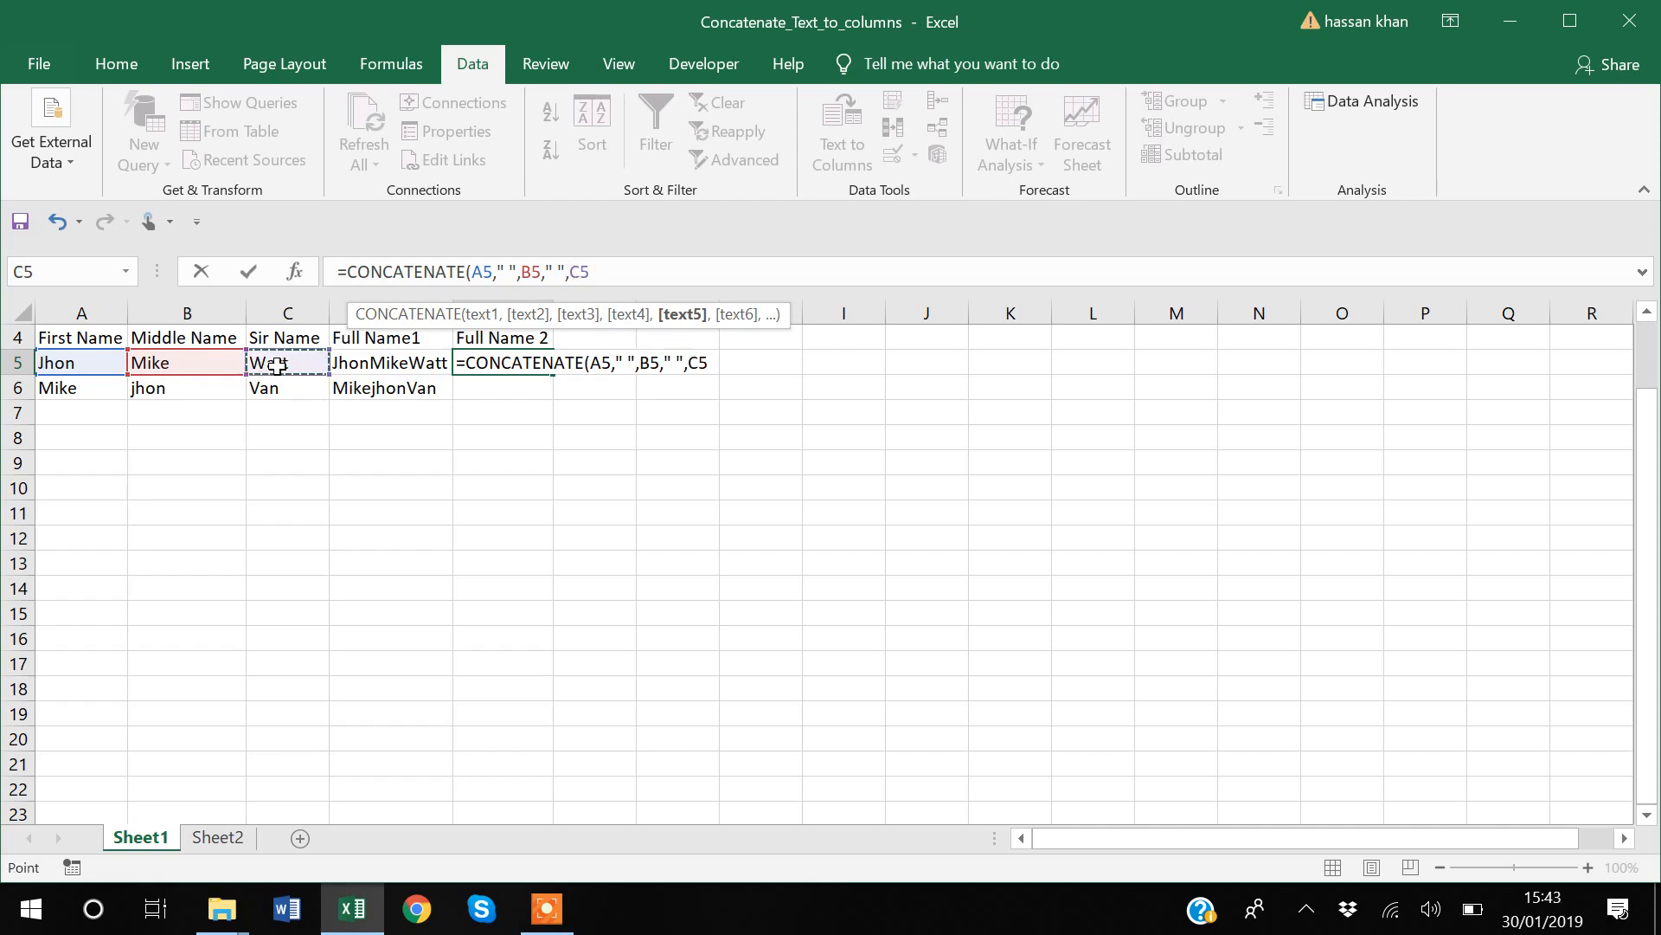
text())
key(Return)
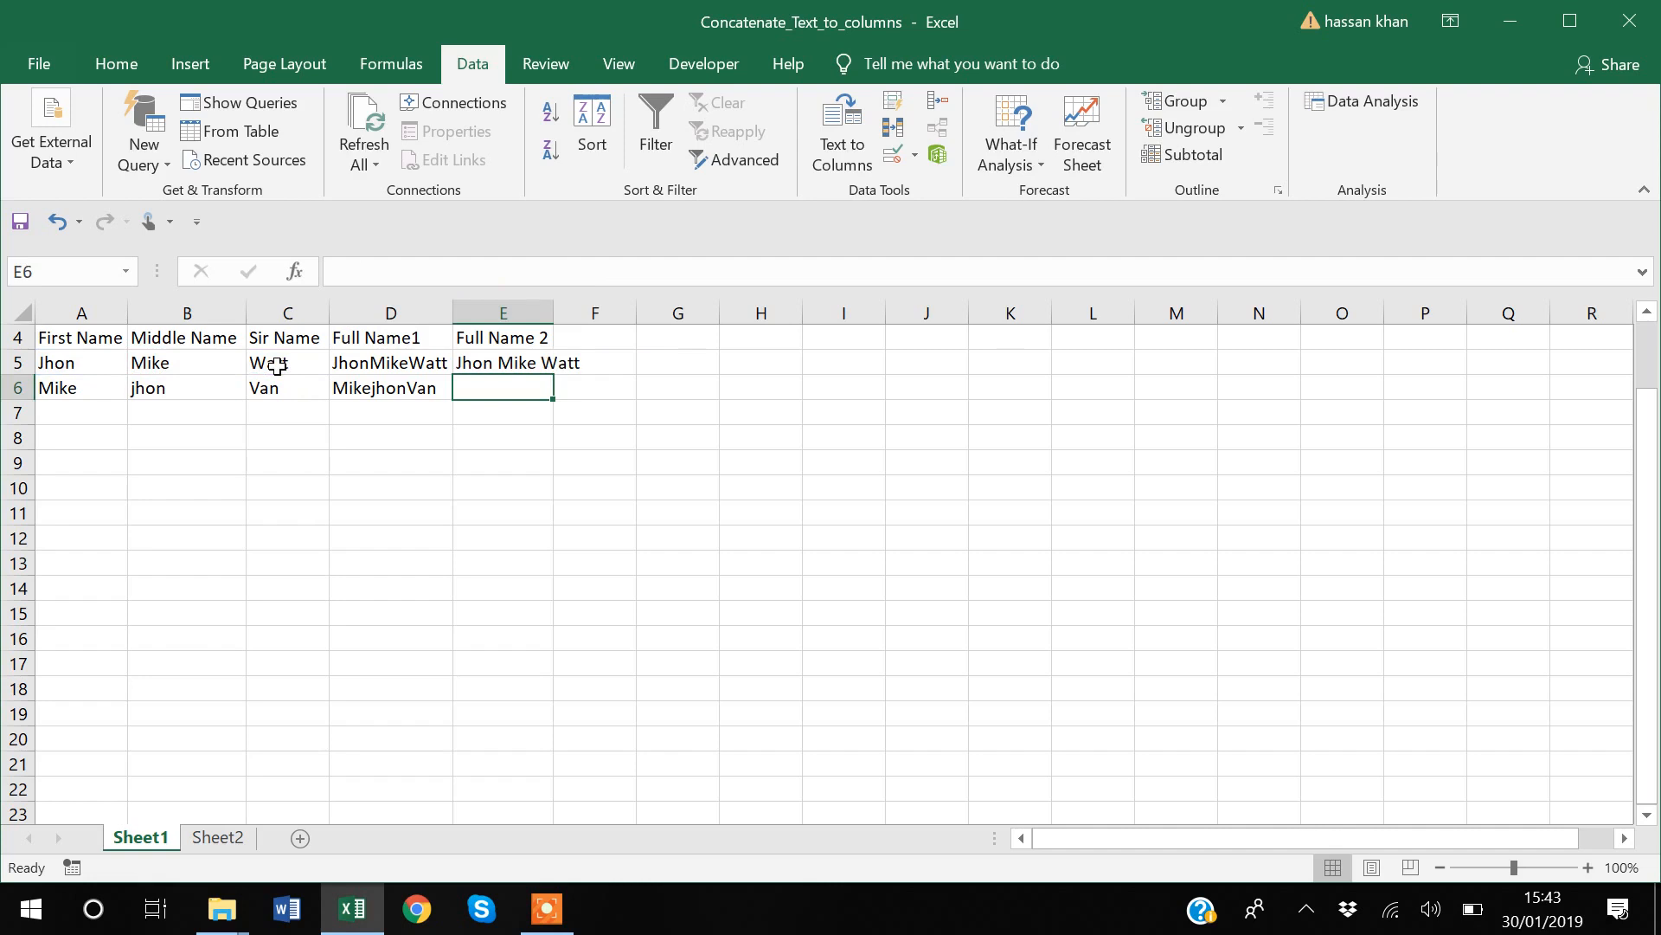
Step: Fill the space-separated formula from E5 down to E6
click(520, 358)
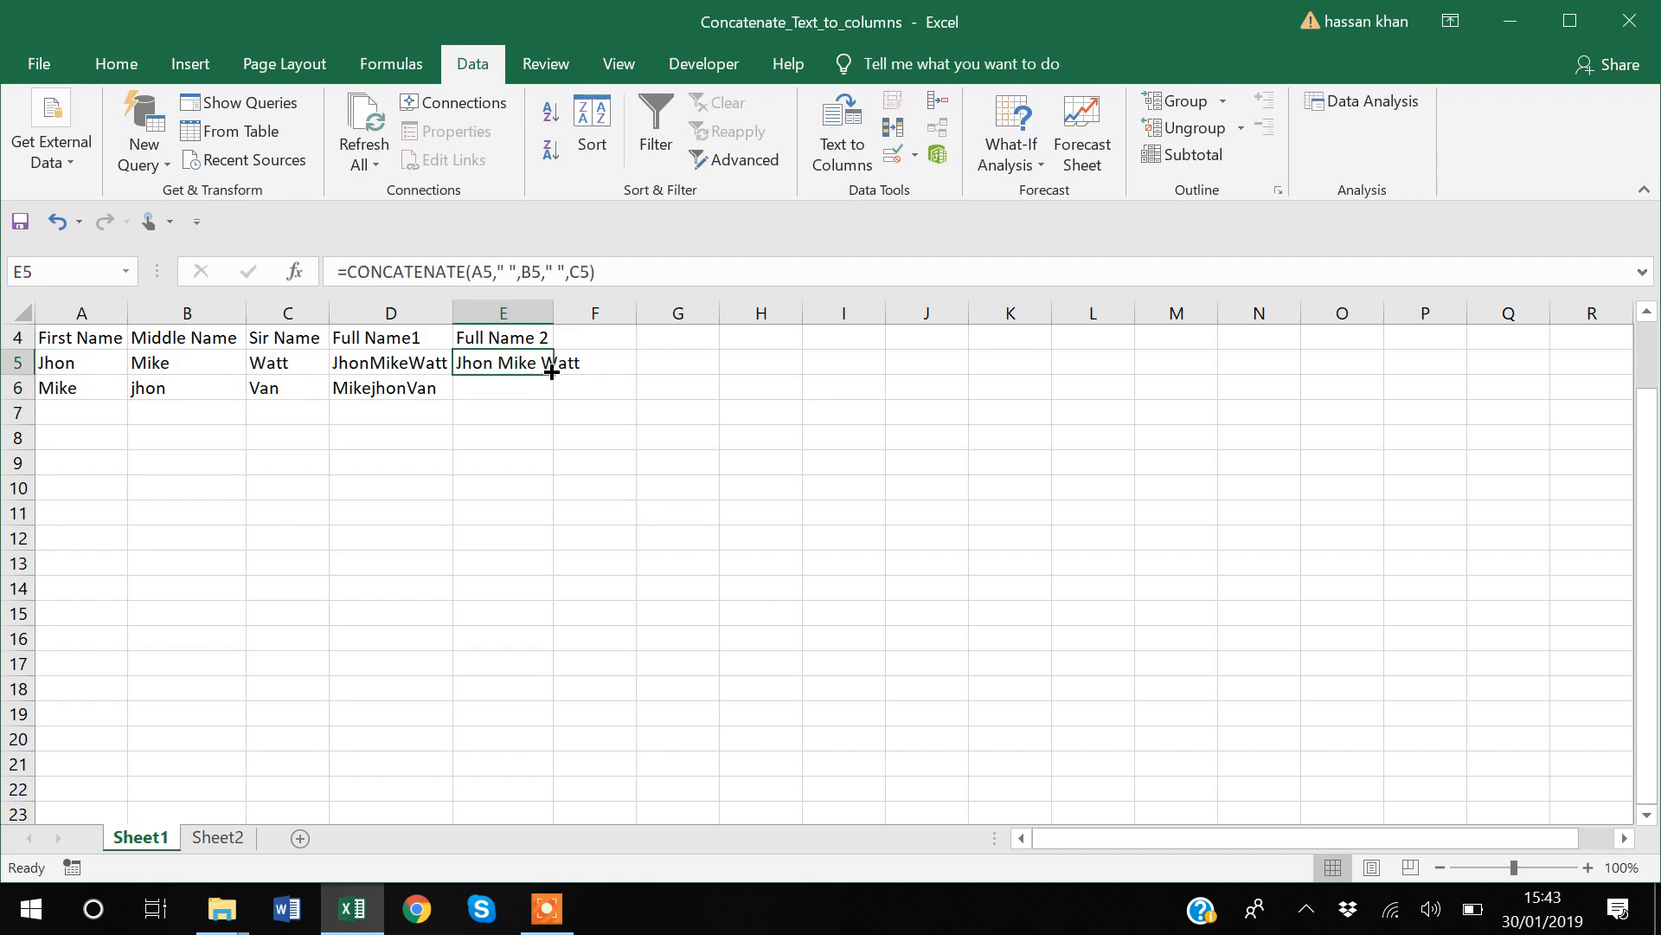
drag(553, 372, 554, 397)
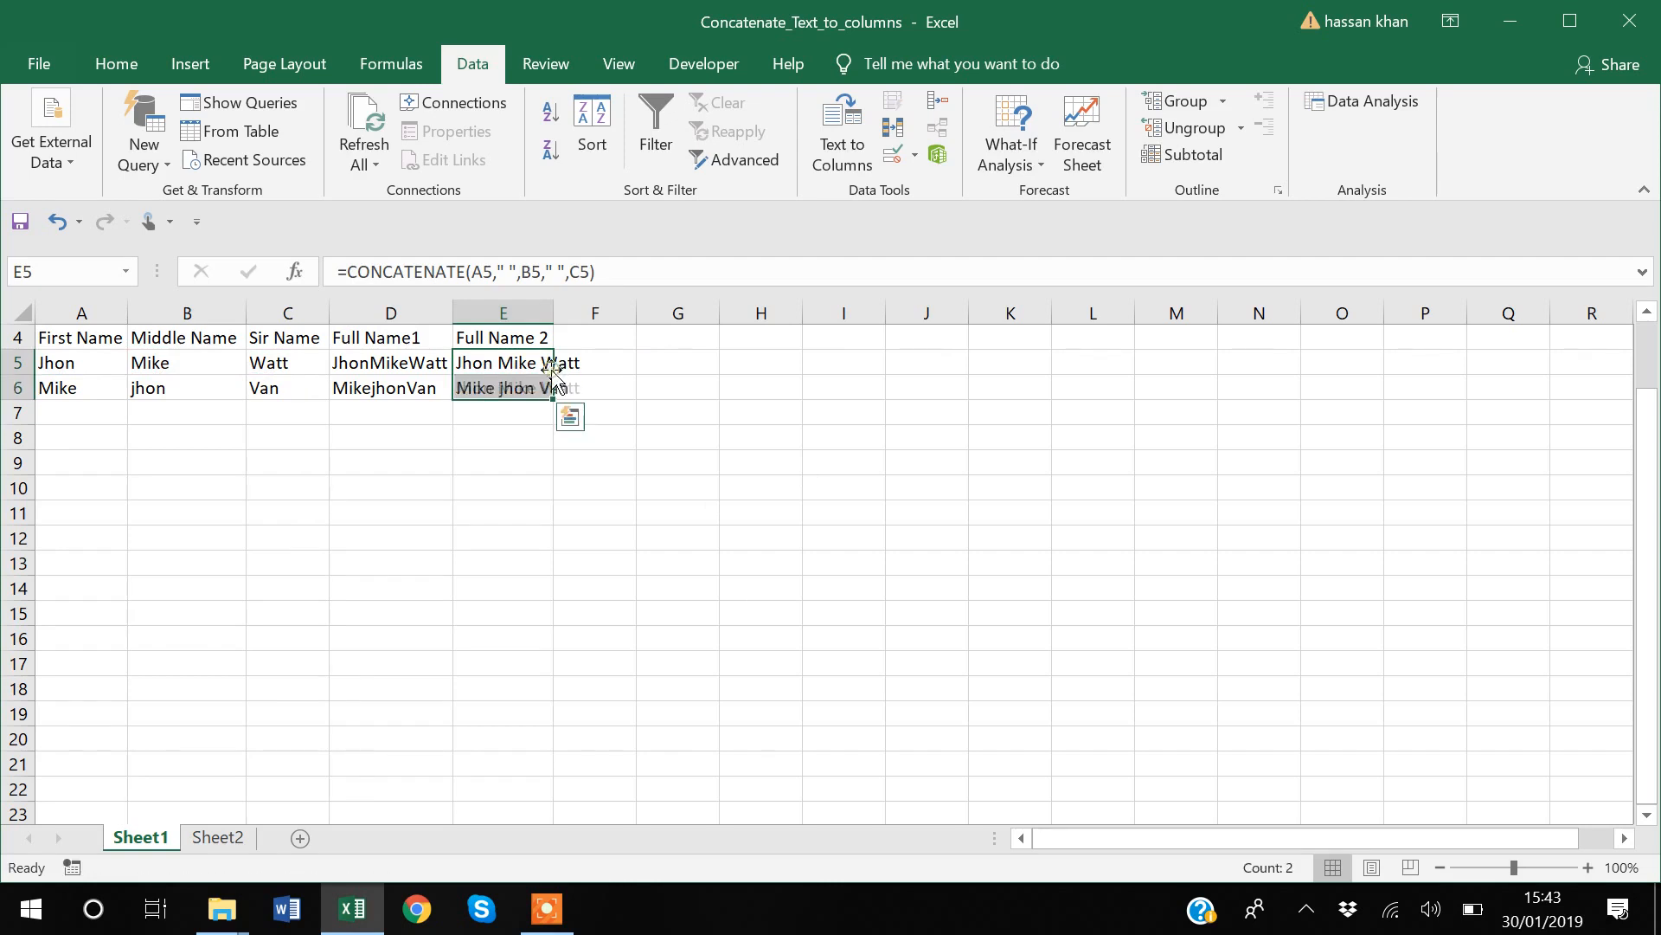
click(486, 510)
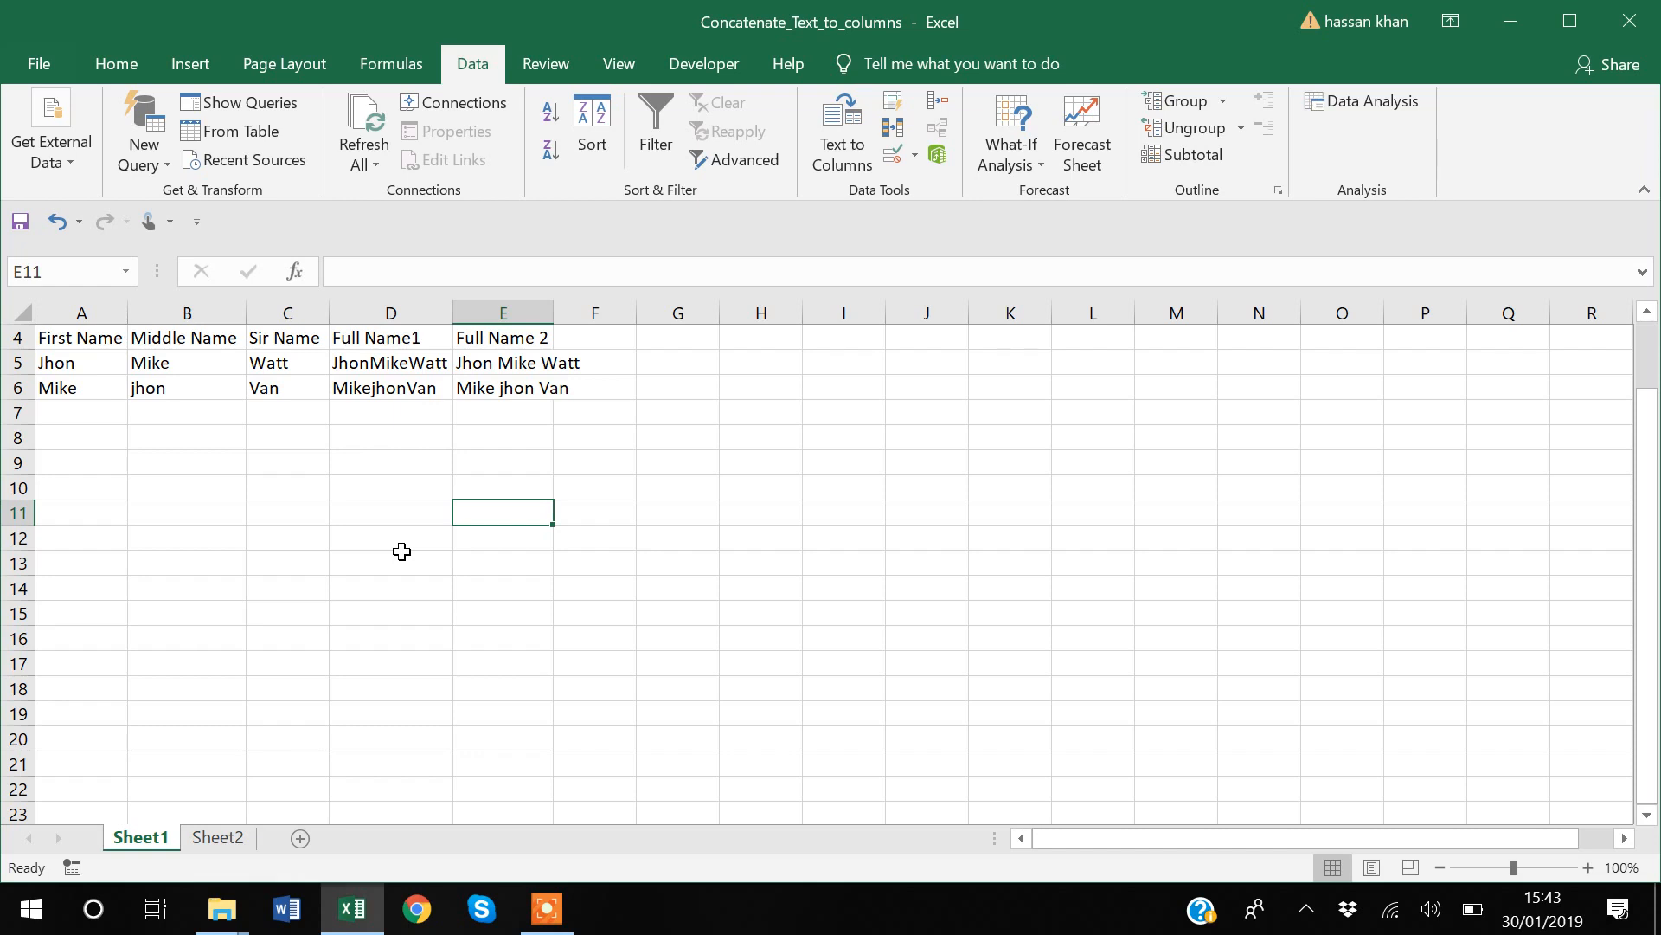
Step: Open Sheet2, switch to File Explorer and copy the paths of the five selected Aggregate_Success_Analysis workbooks
click(216, 837)
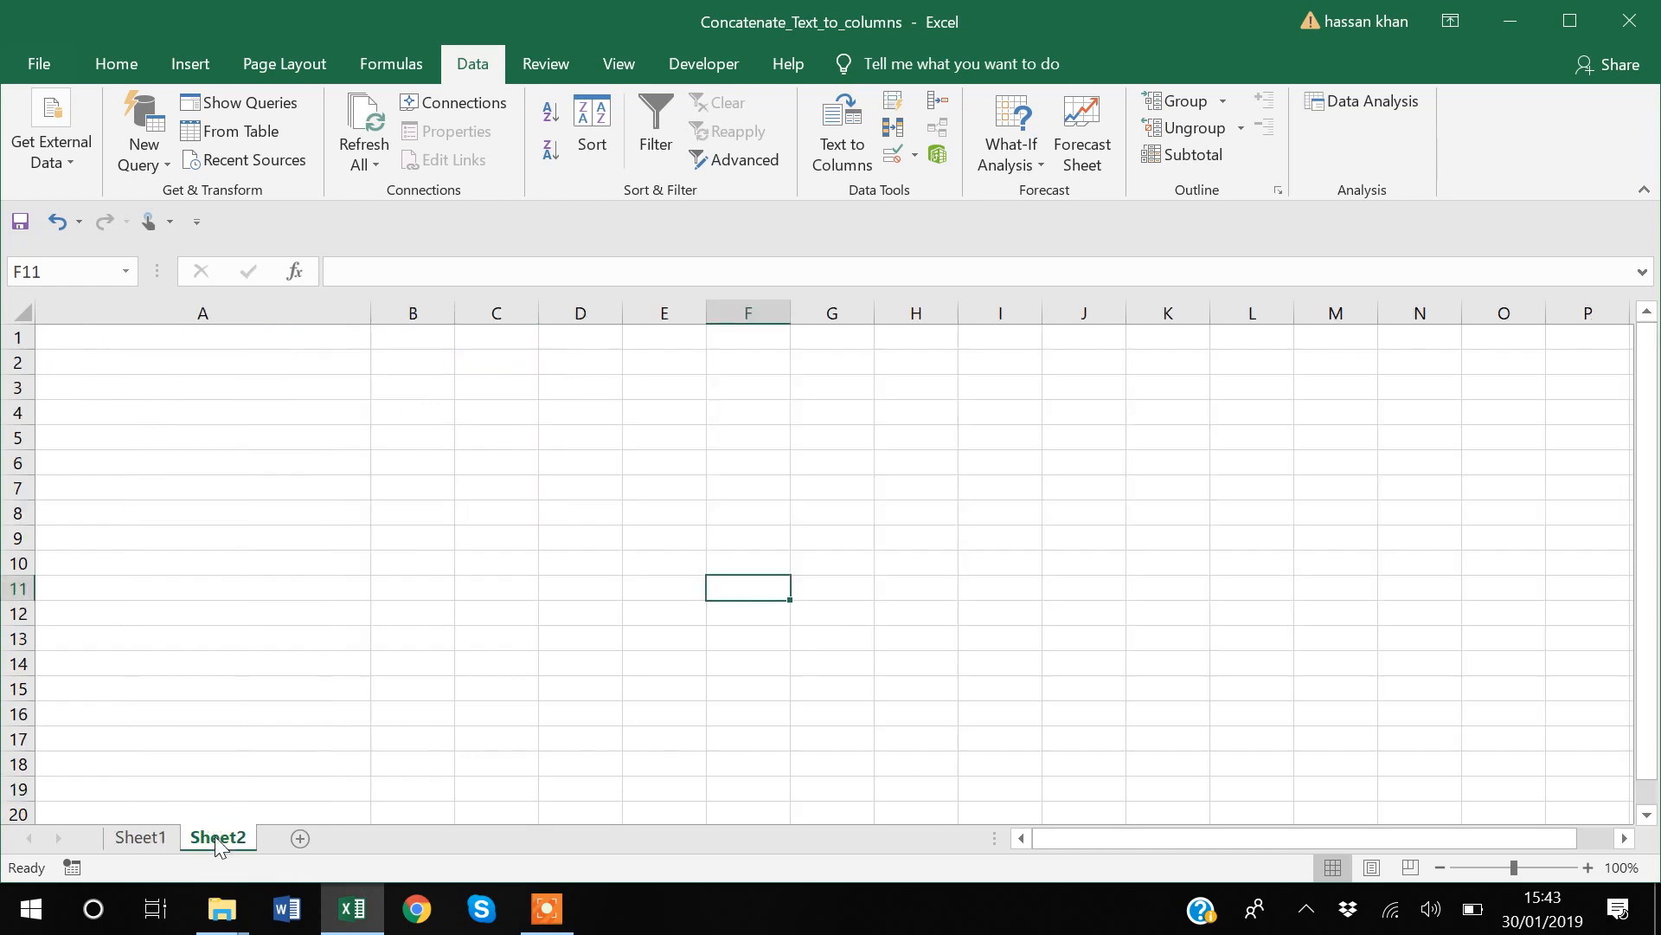
click(218, 924)
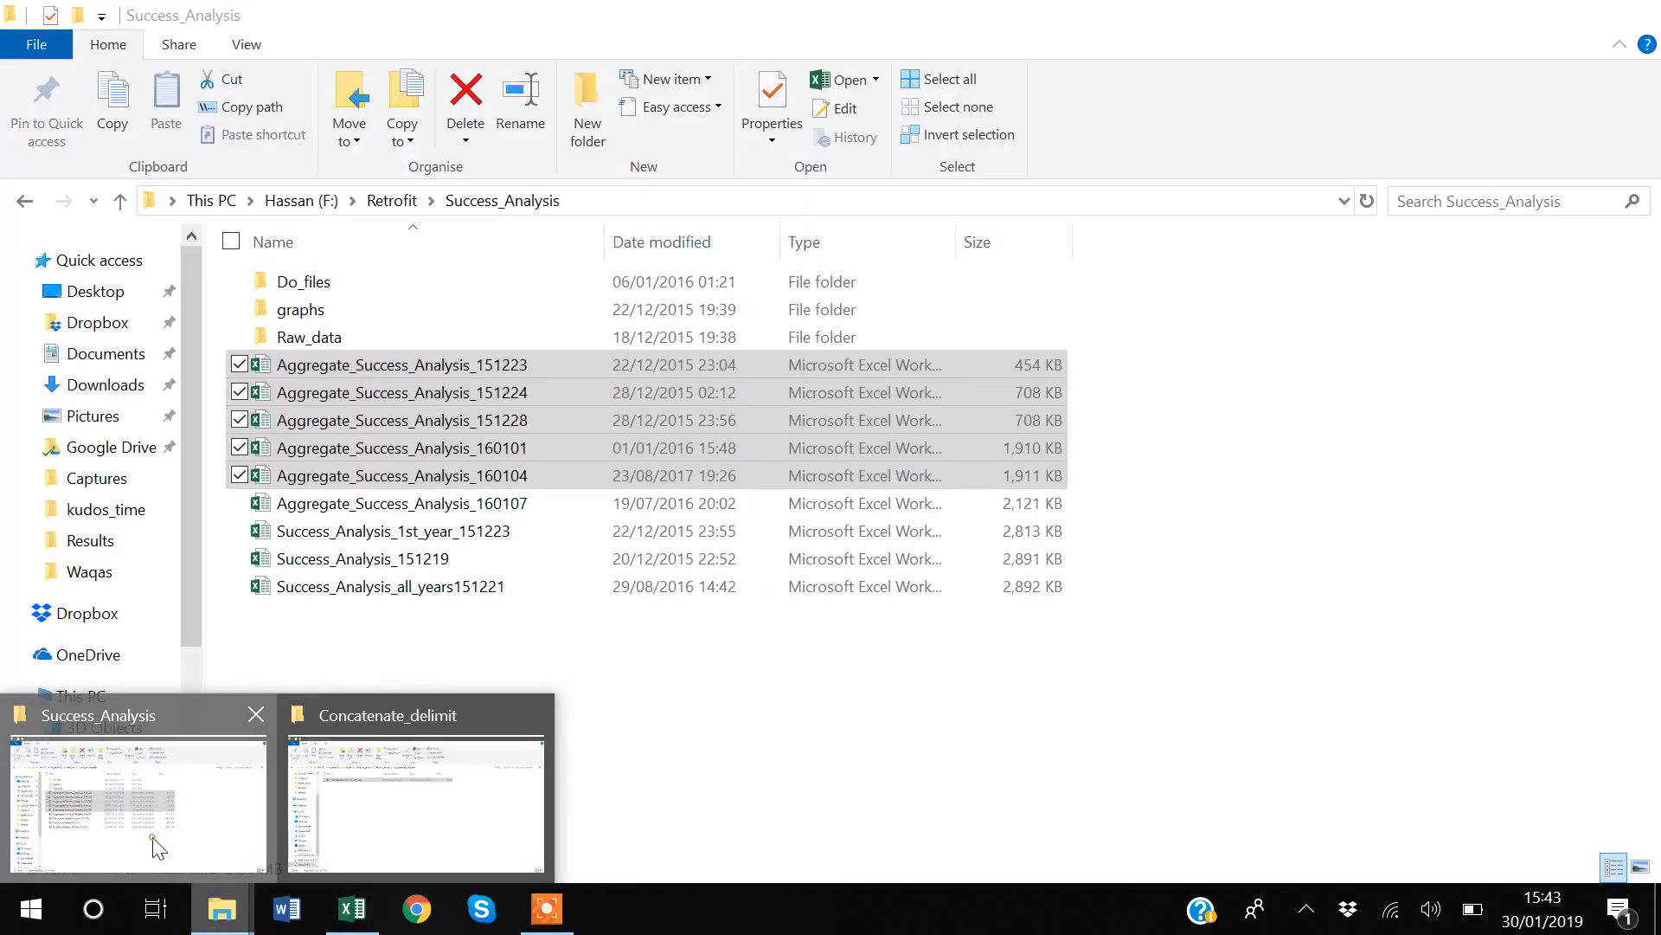
click(149, 843)
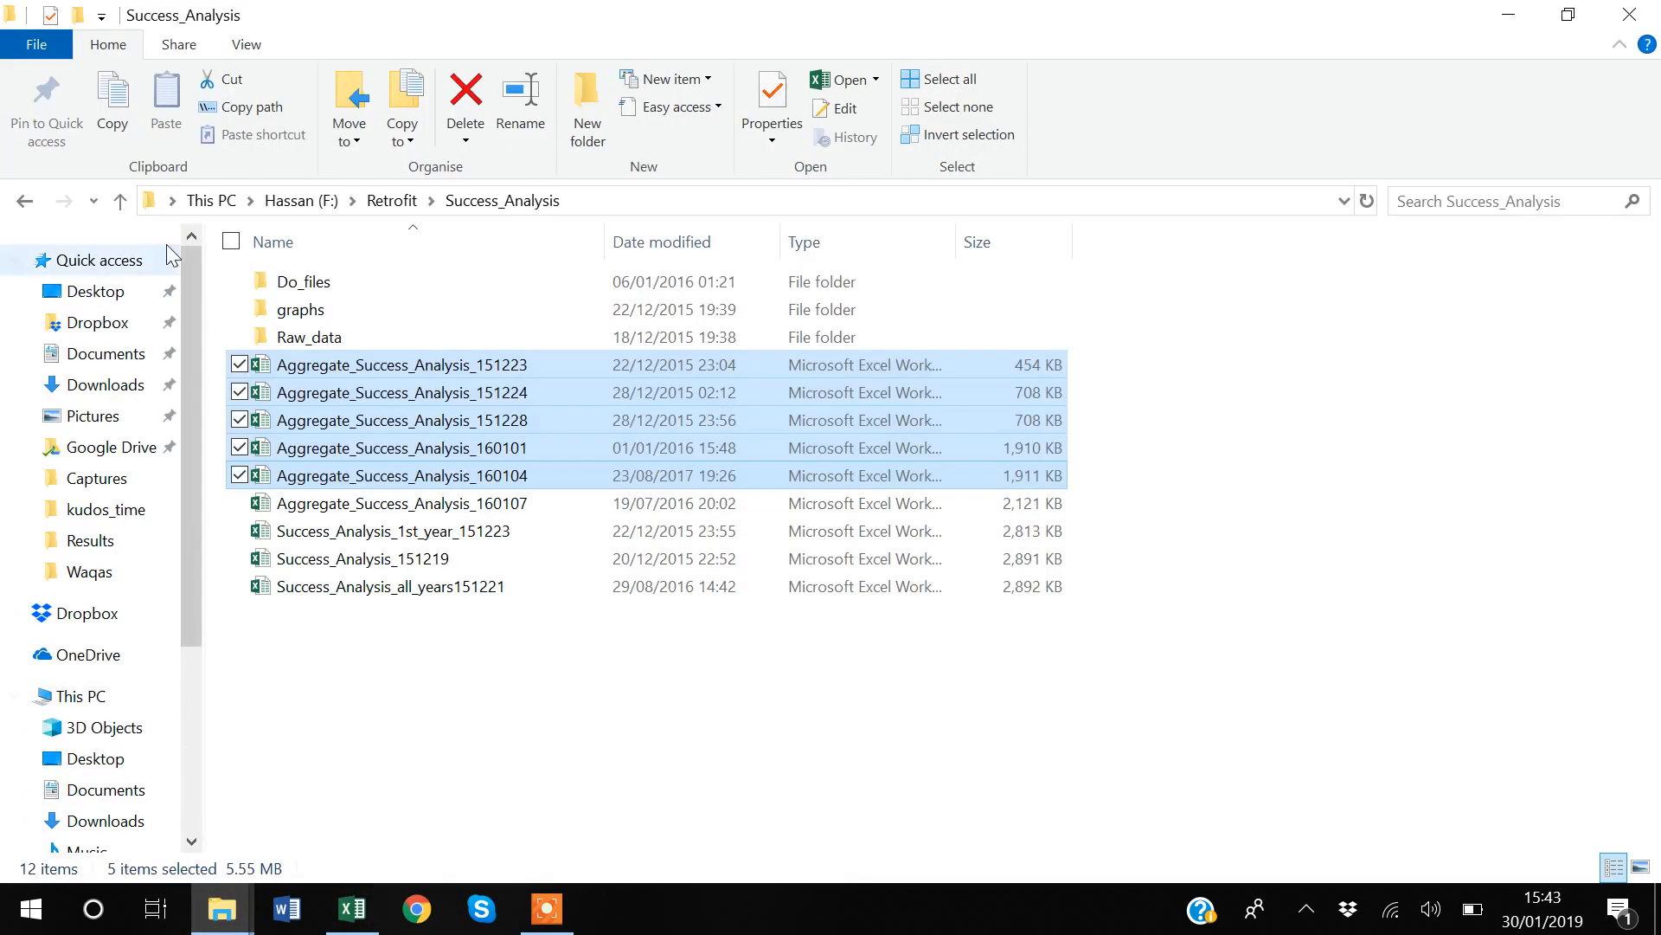
click(263, 108)
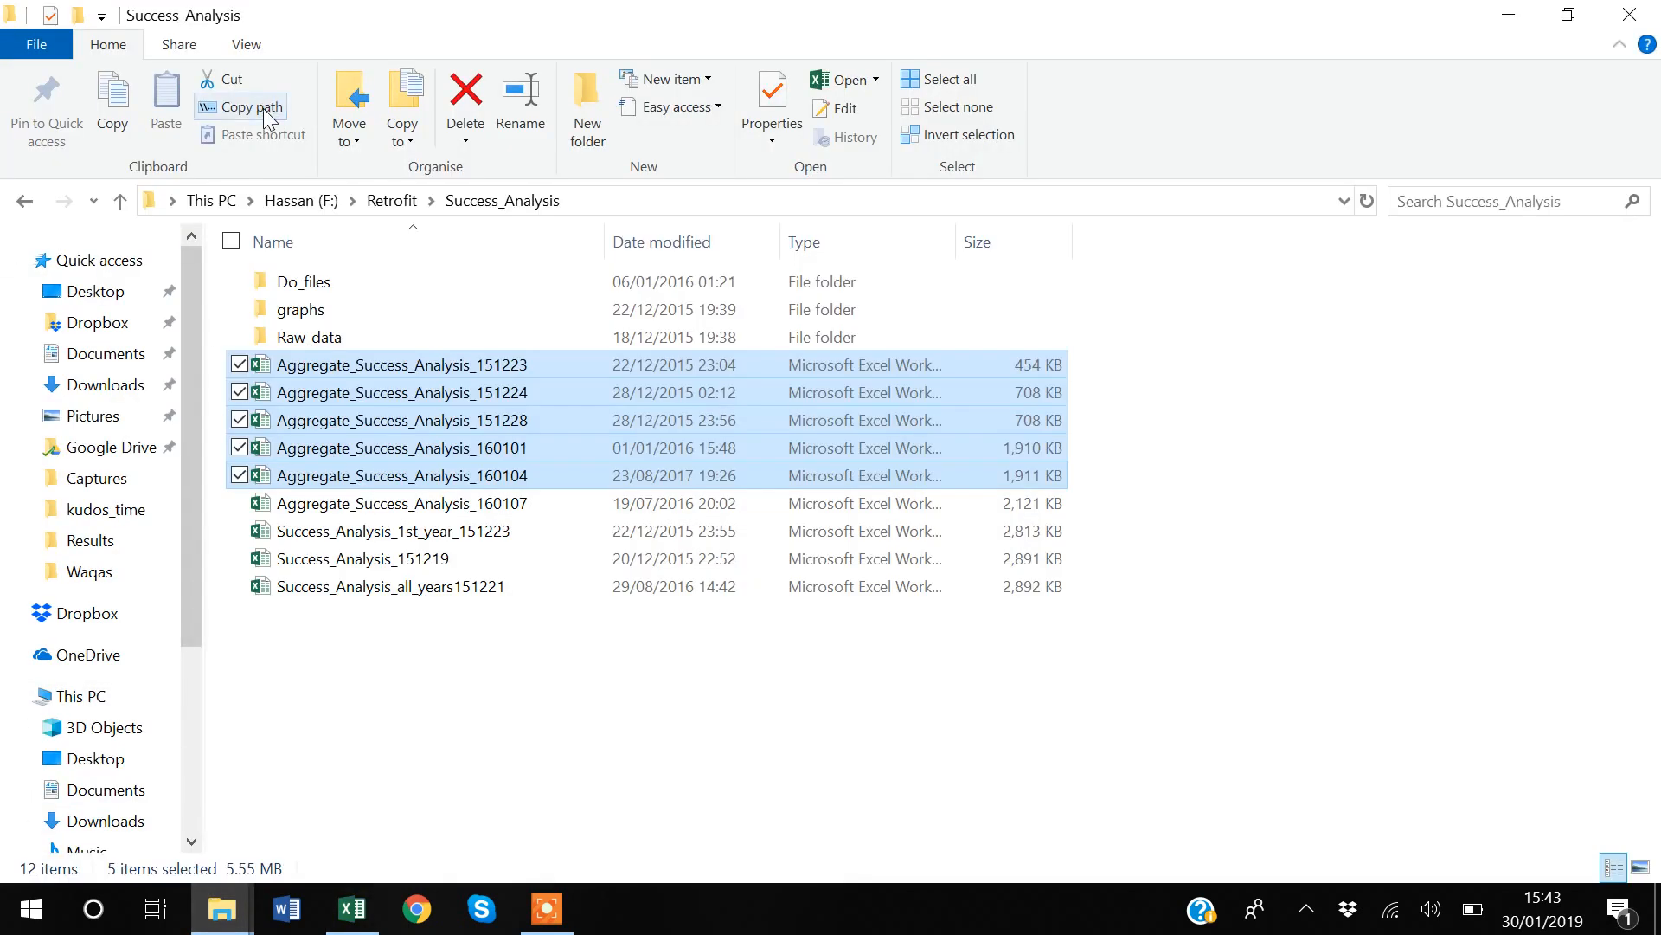
Step: Switch back to Excel and paste the copied file paths into Sheet2 starting at A1
key(alt+Tab)
click(182, 341)
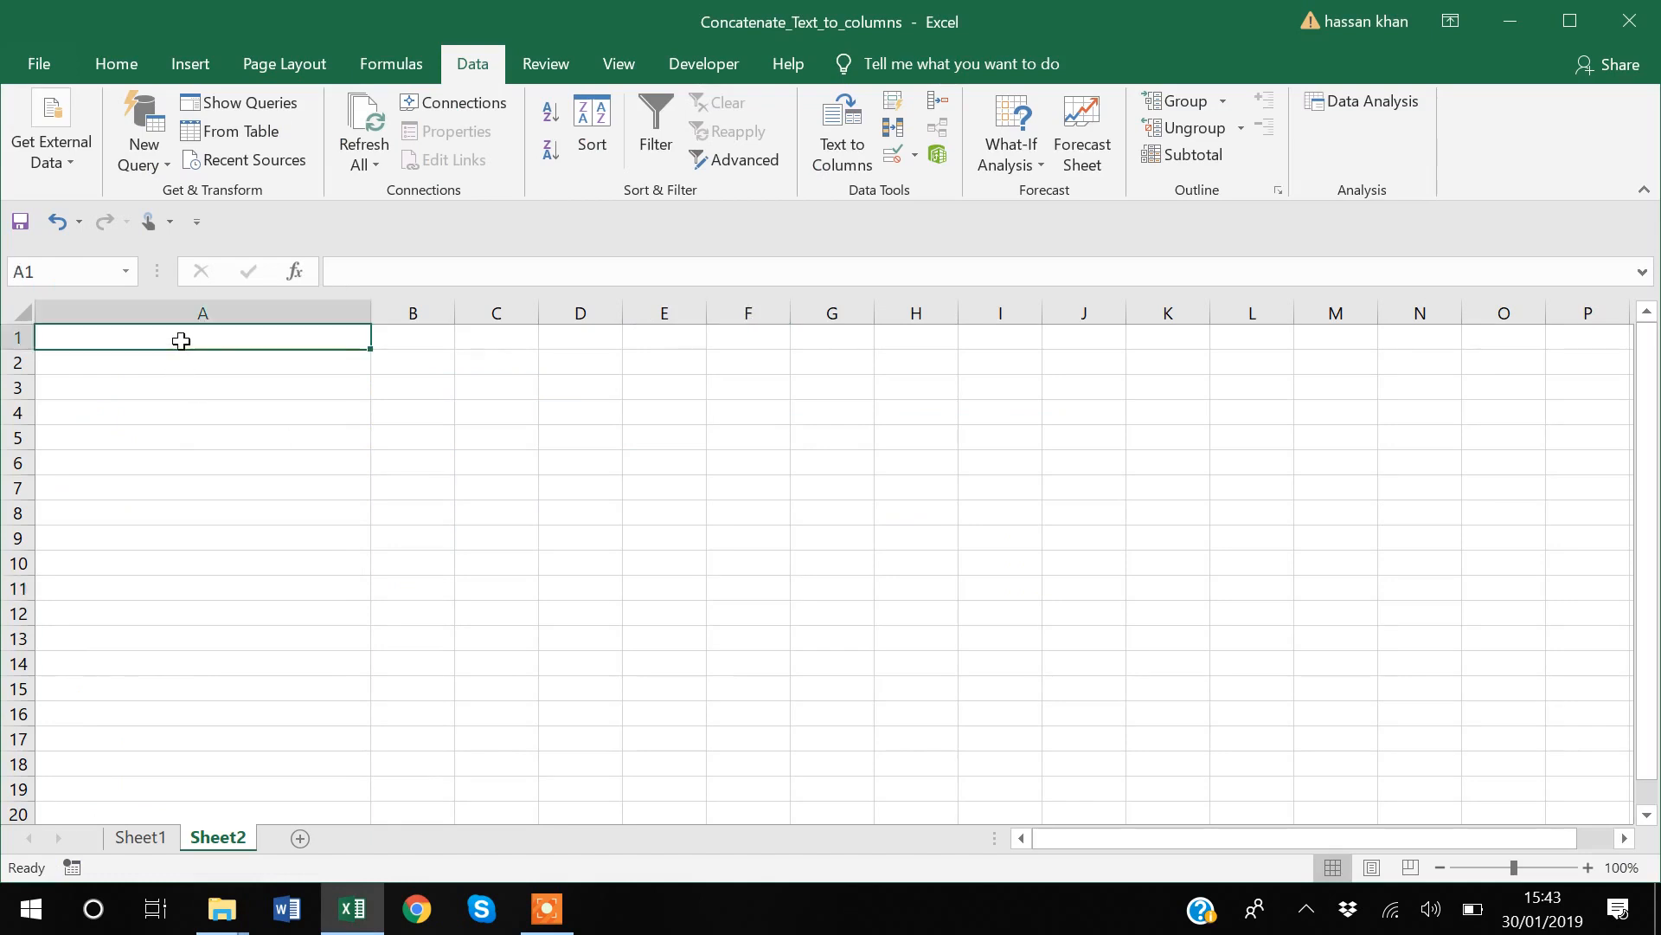
key(ctrl+v)
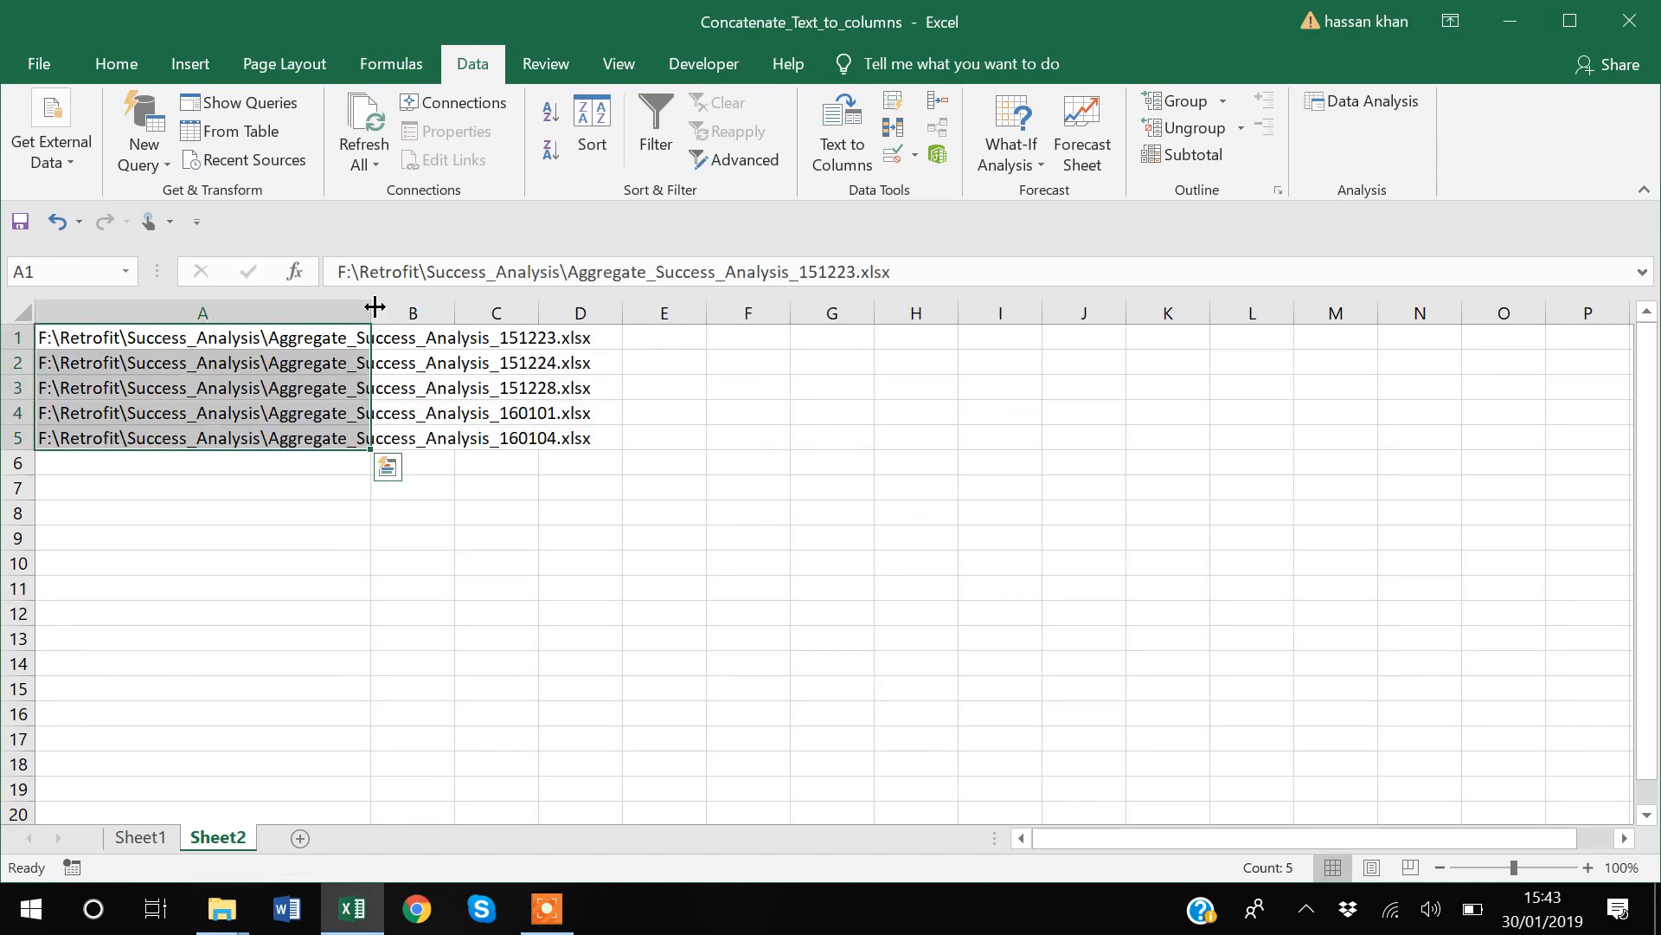
Step: Fit column A's width to the pasted file paths and select the entire column
click(295, 505)
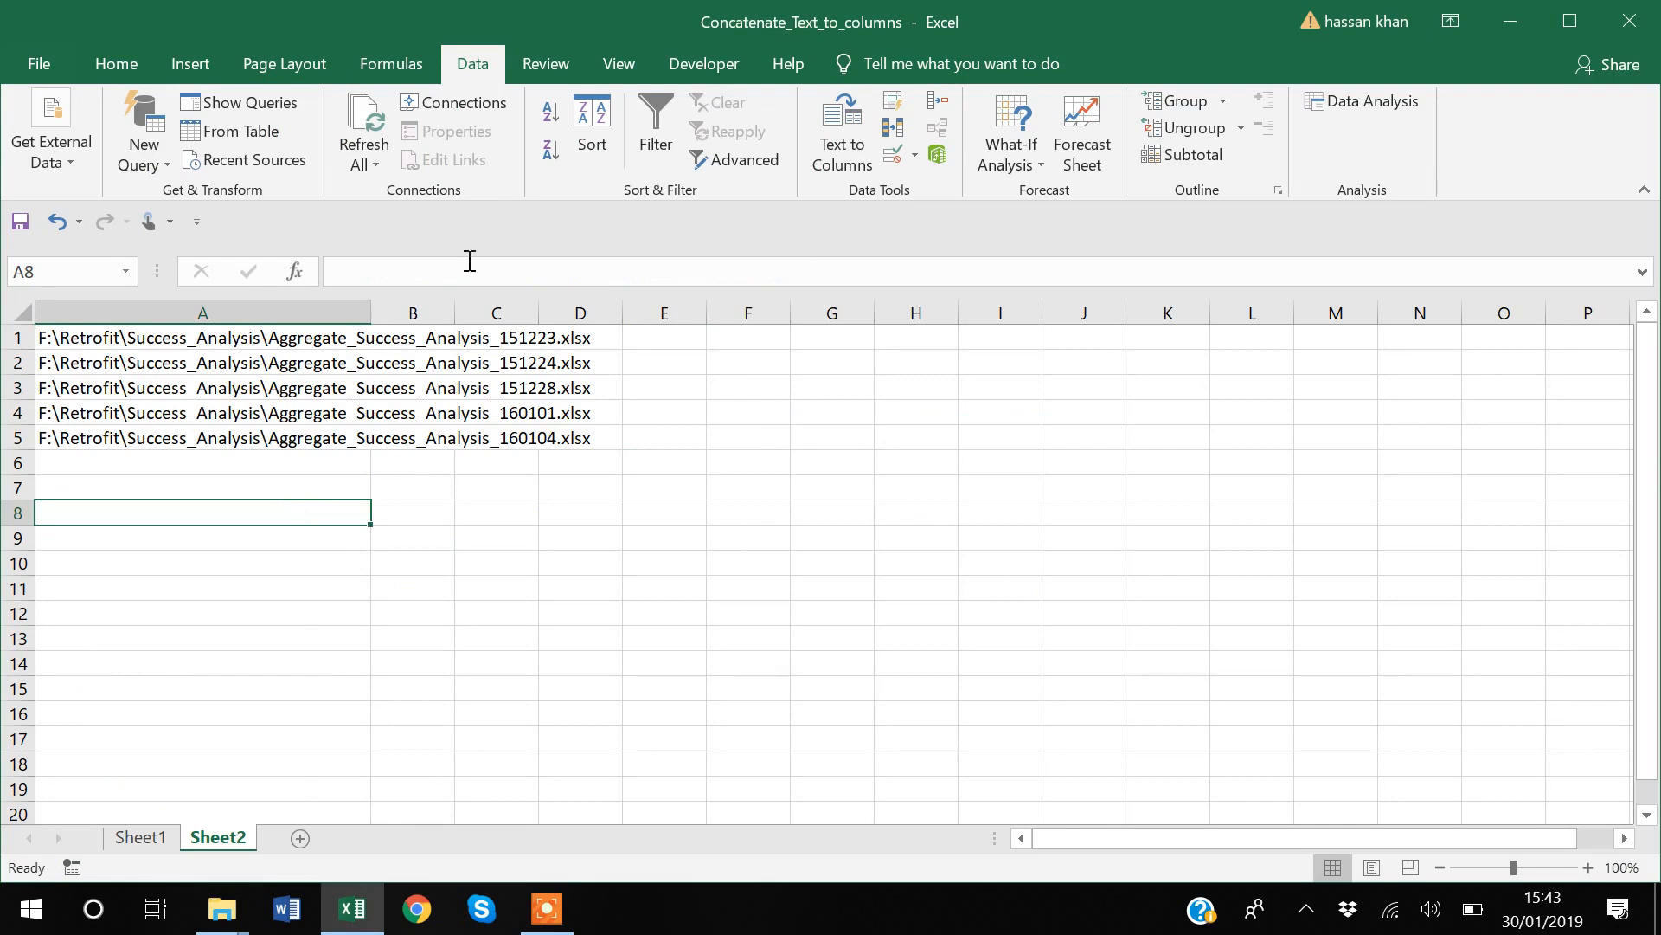
double_click(372, 310)
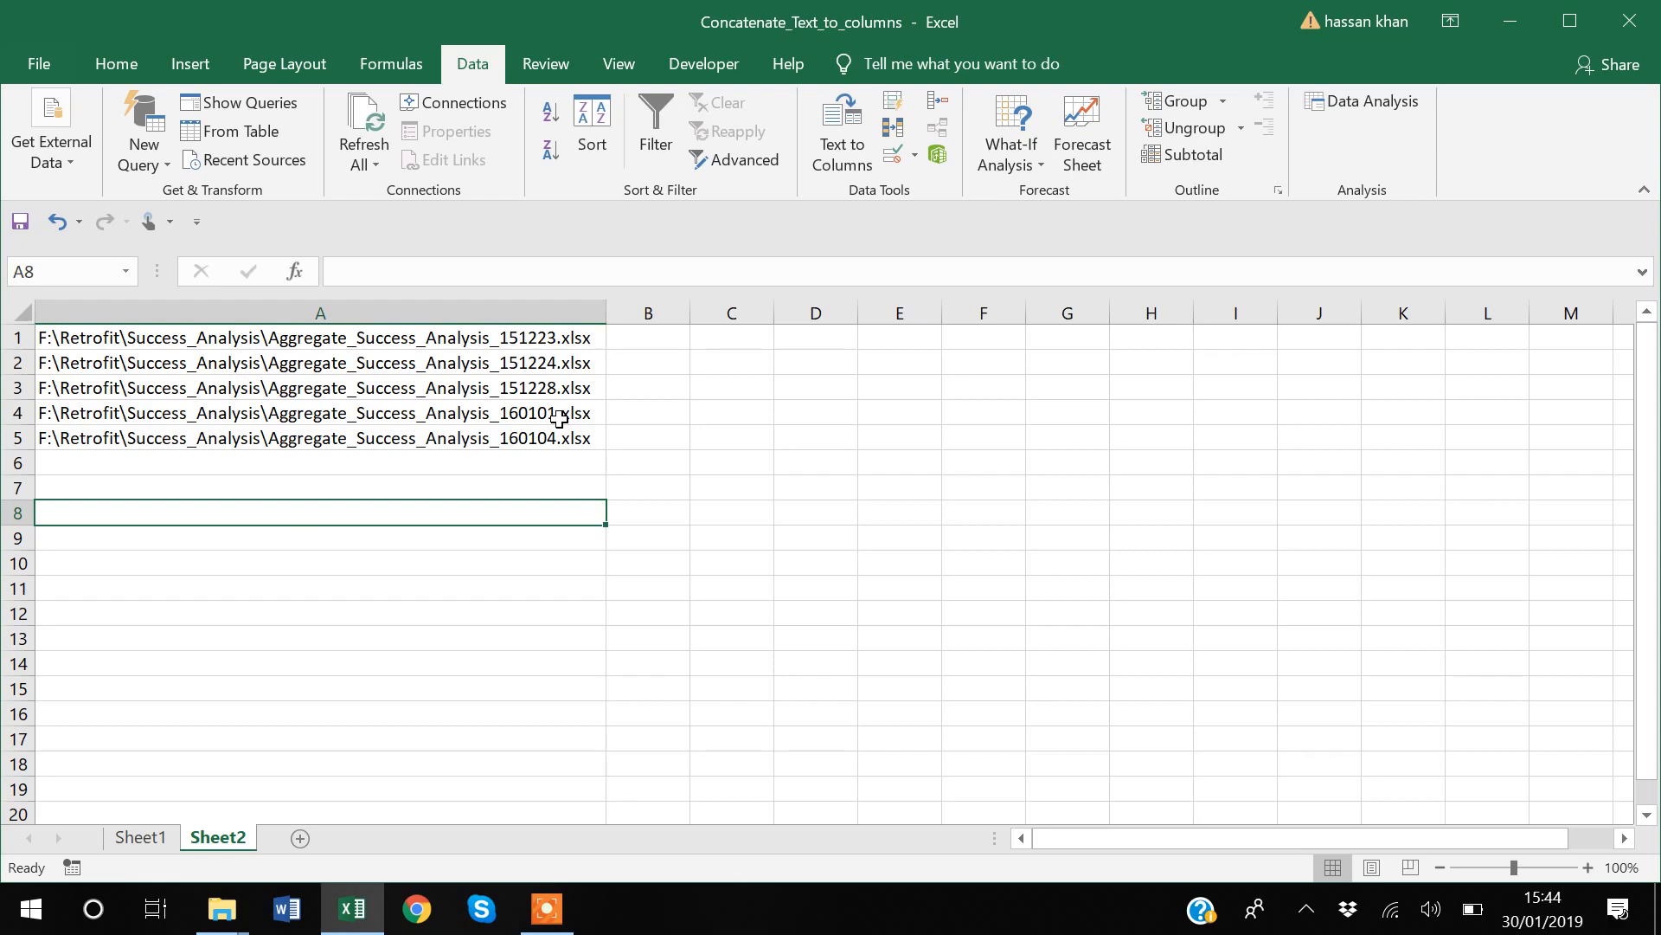
click(352, 308)
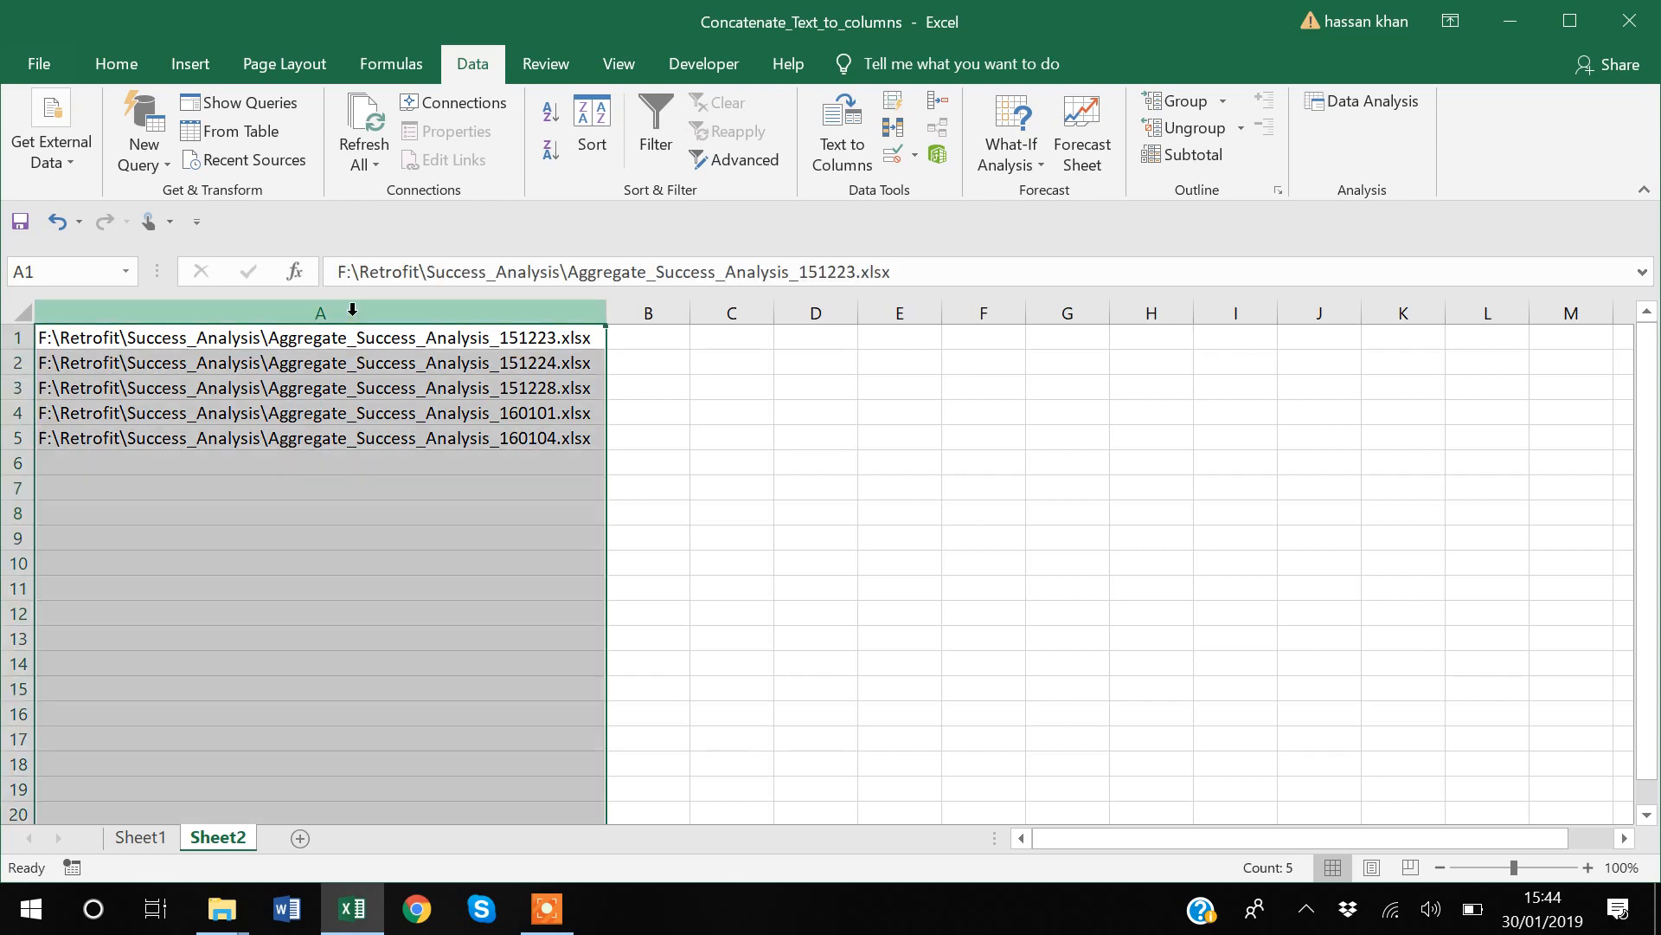
Step: Split the file paths in column A with Text to Columns, using Delimited with "\" as the other delimiter and General format
click(842, 156)
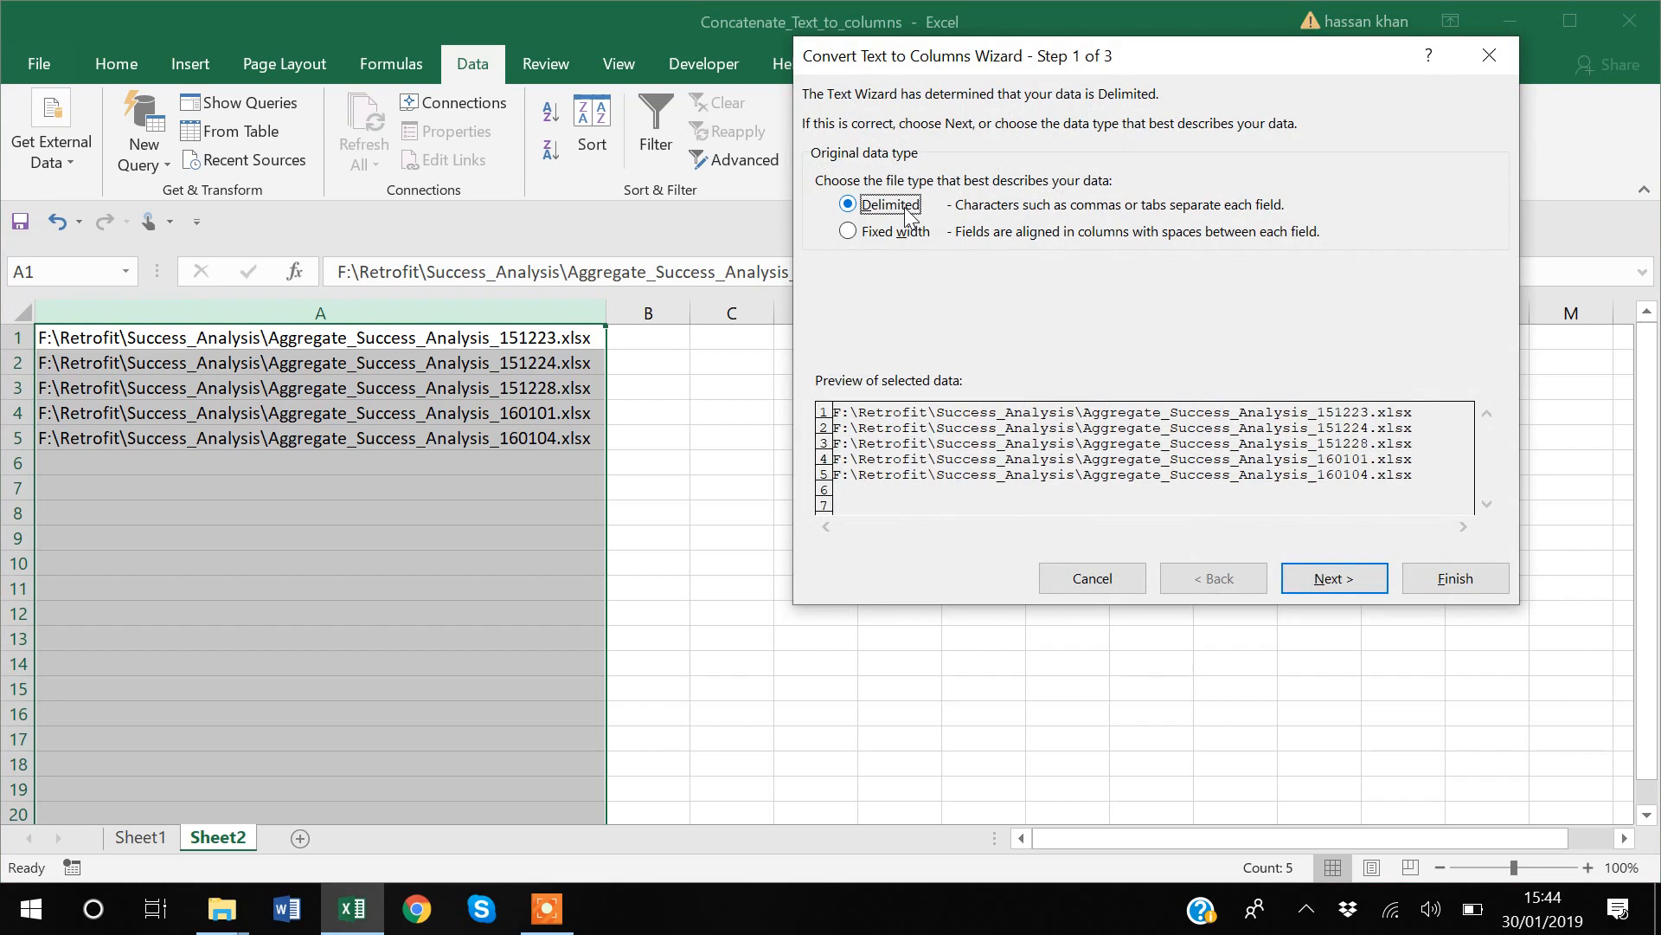
click(1330, 579)
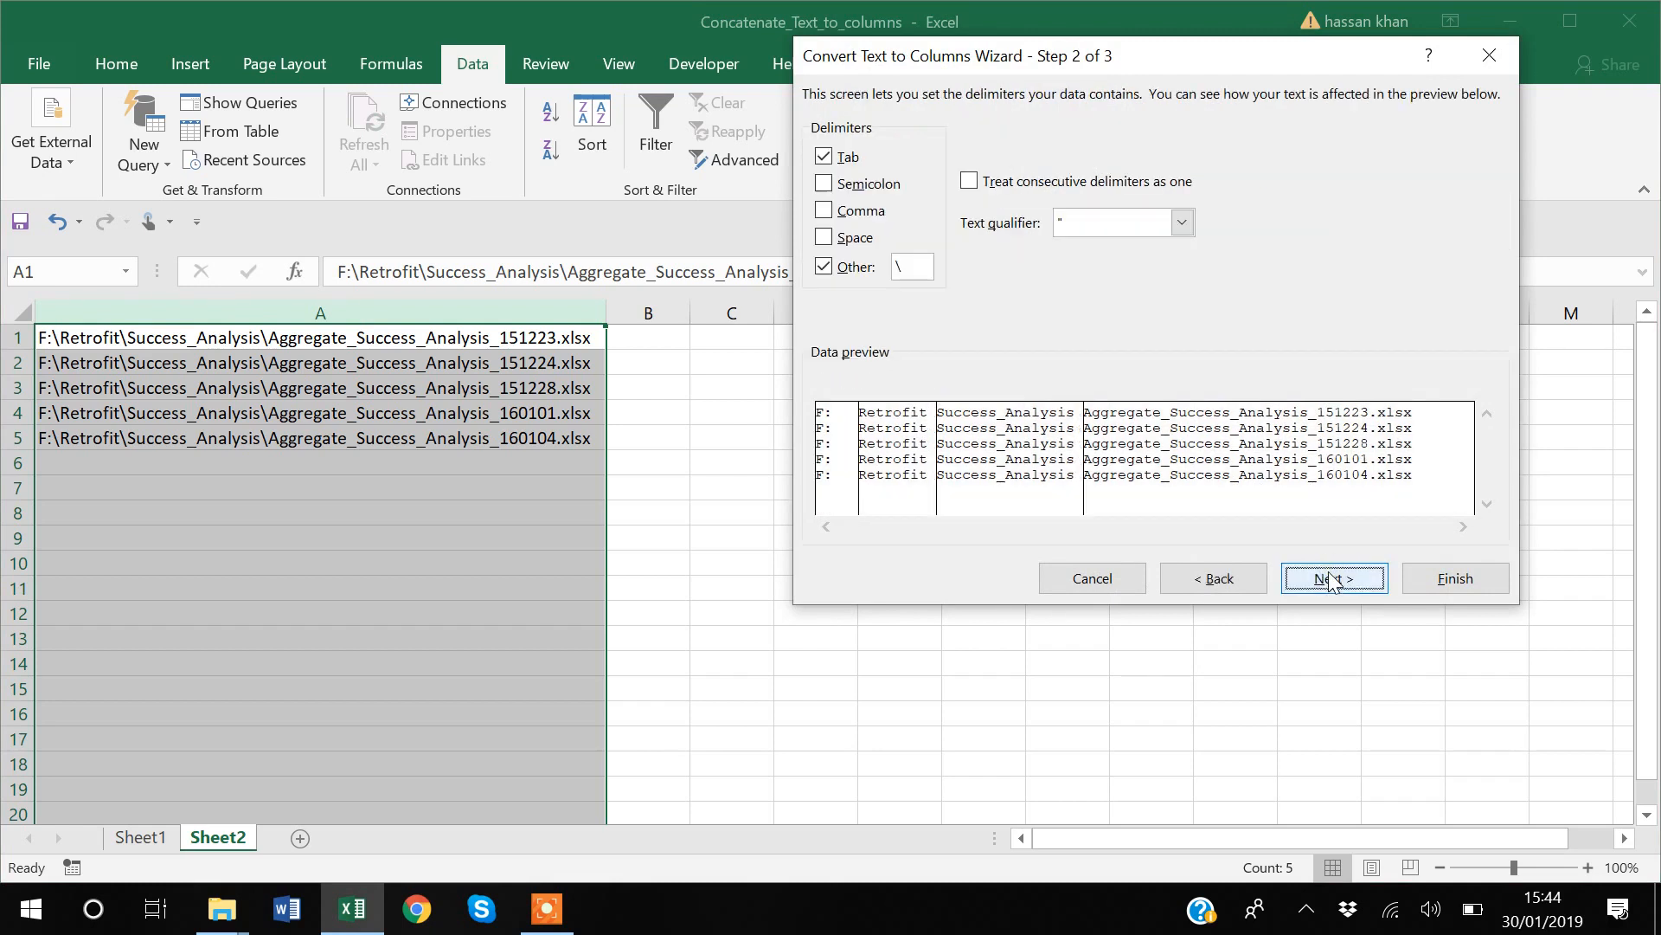
click(906, 273)
key(BackSpace)
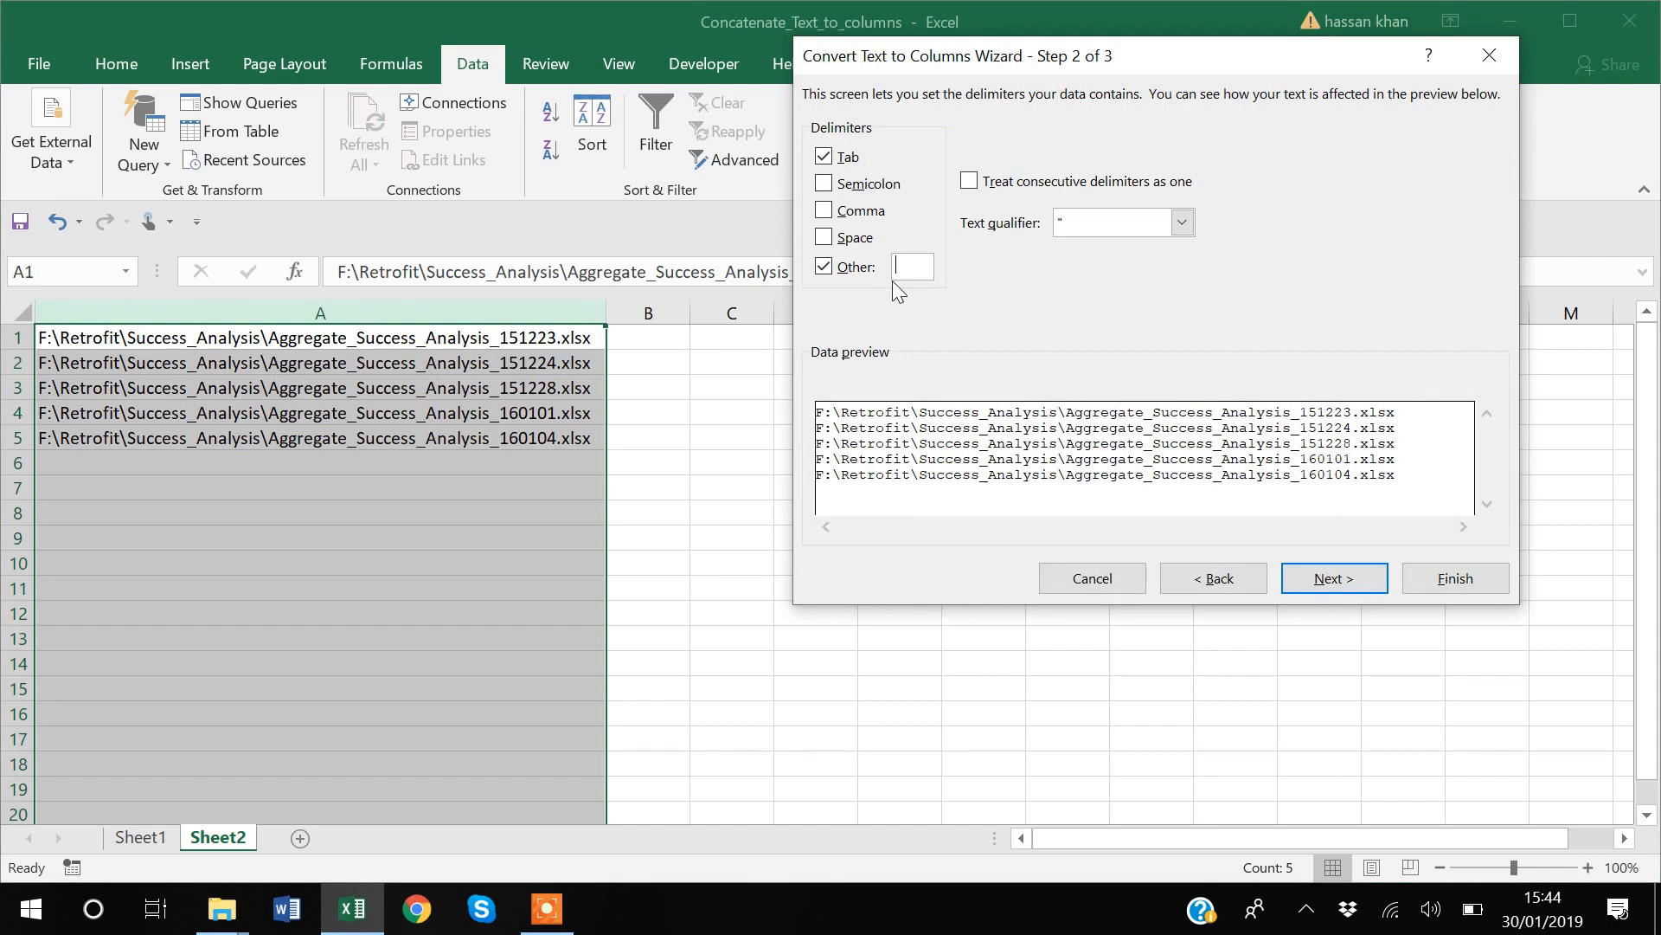
text(x)
key(BackSpace)
text(\)
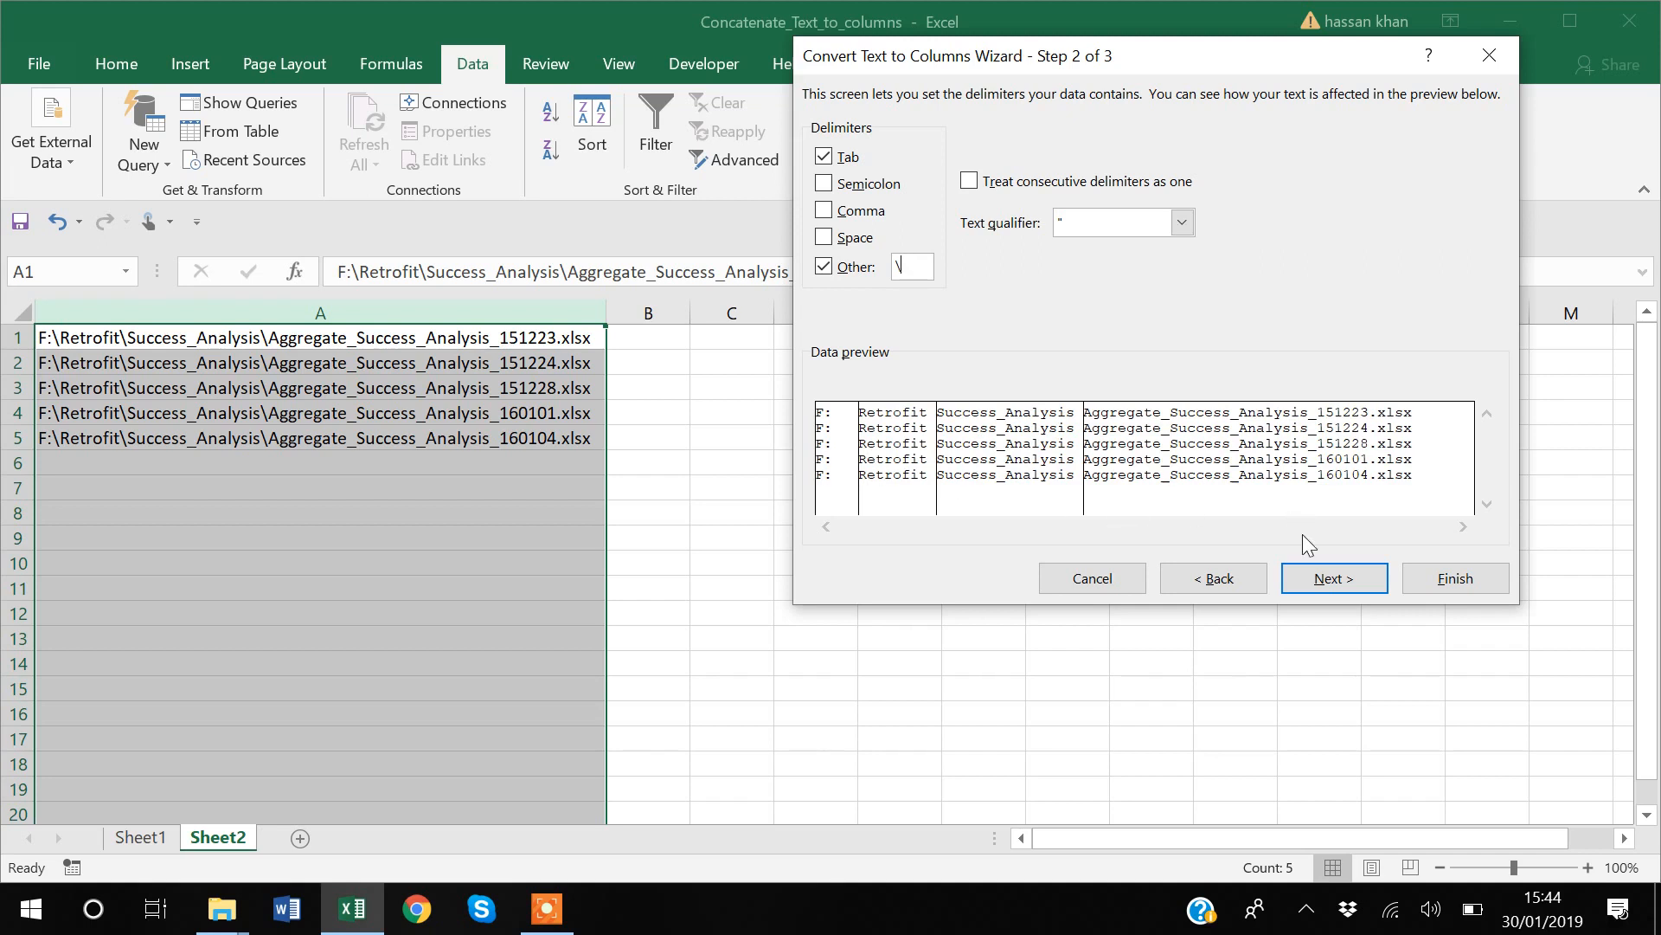
click(1336, 588)
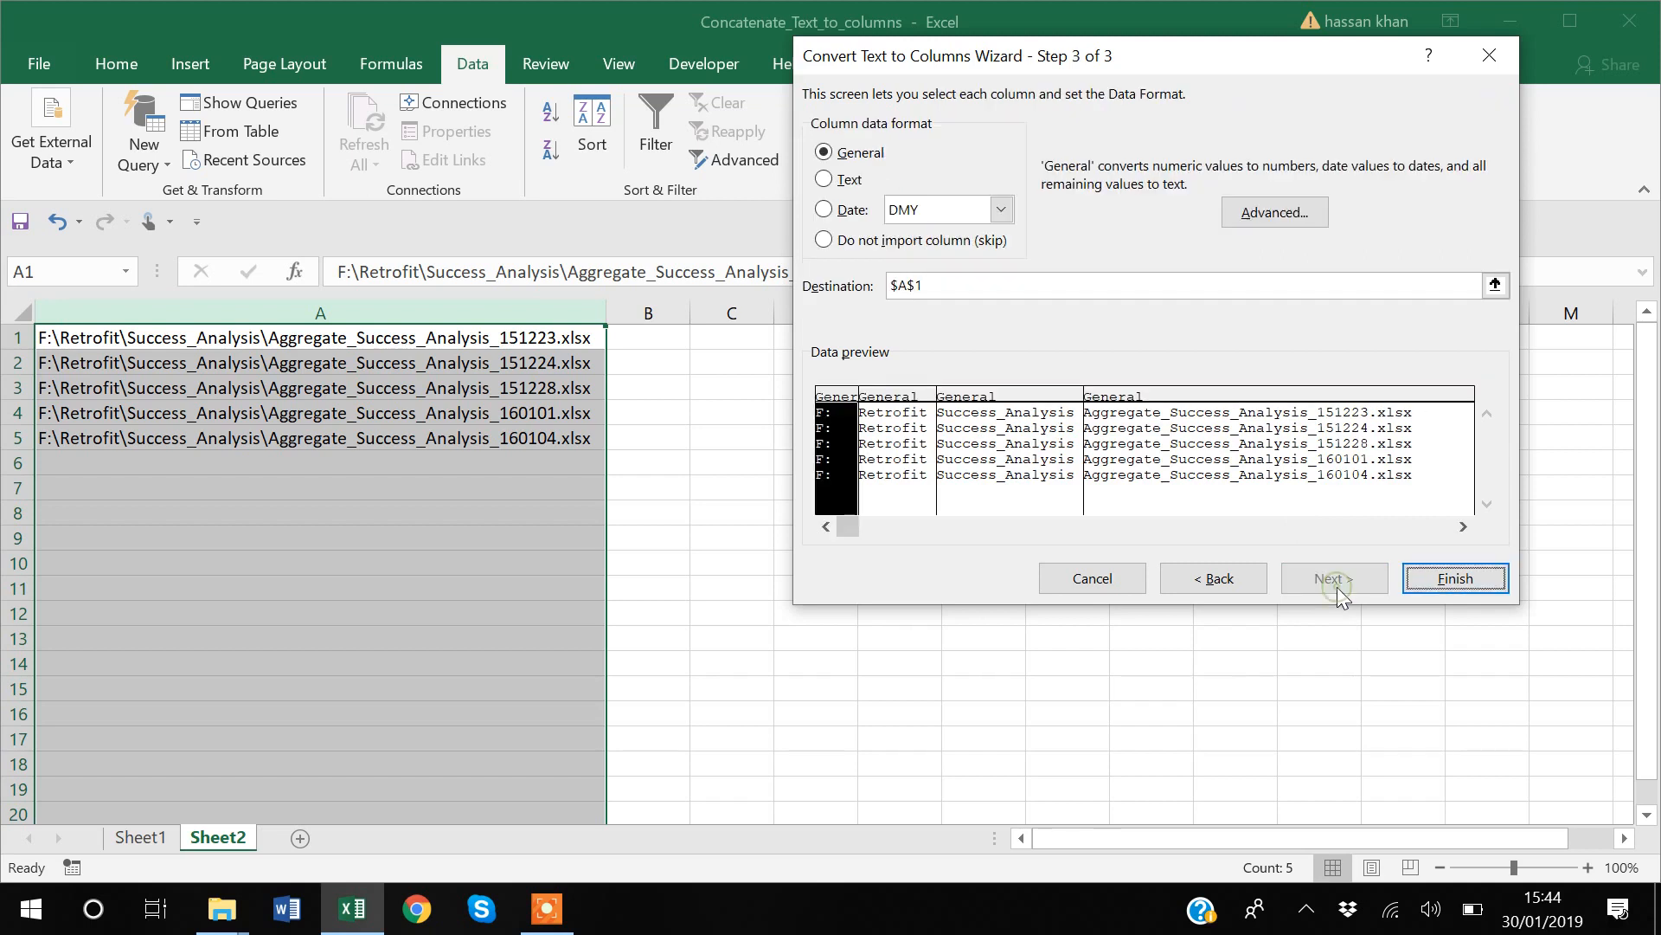
click(1474, 581)
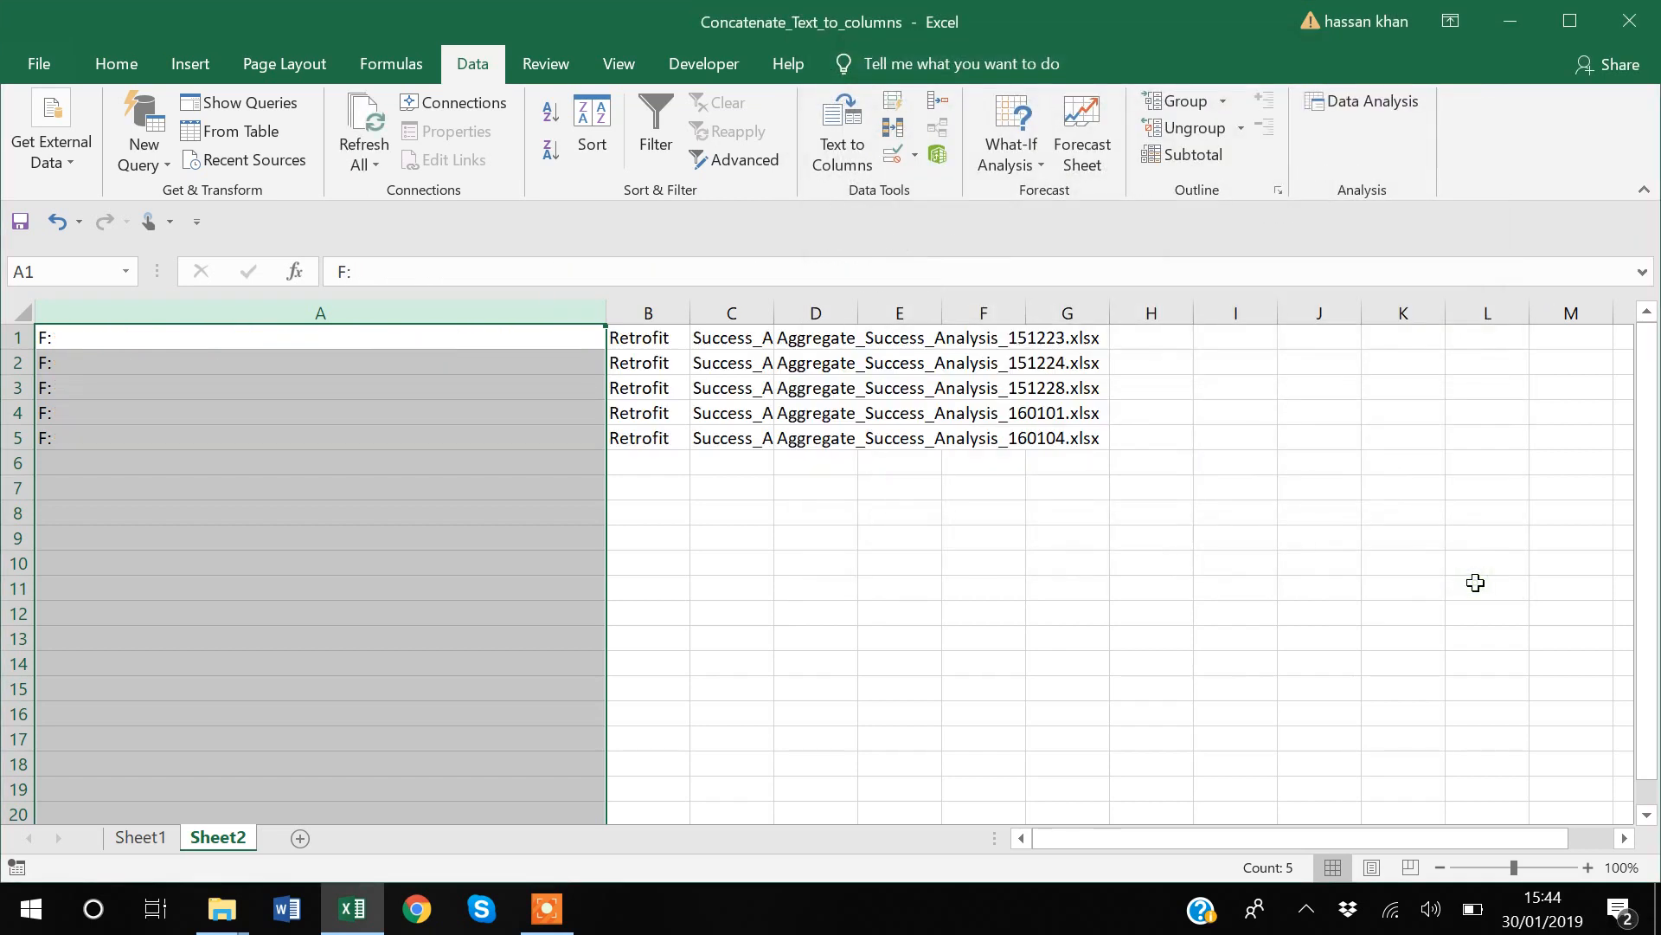
click(992, 612)
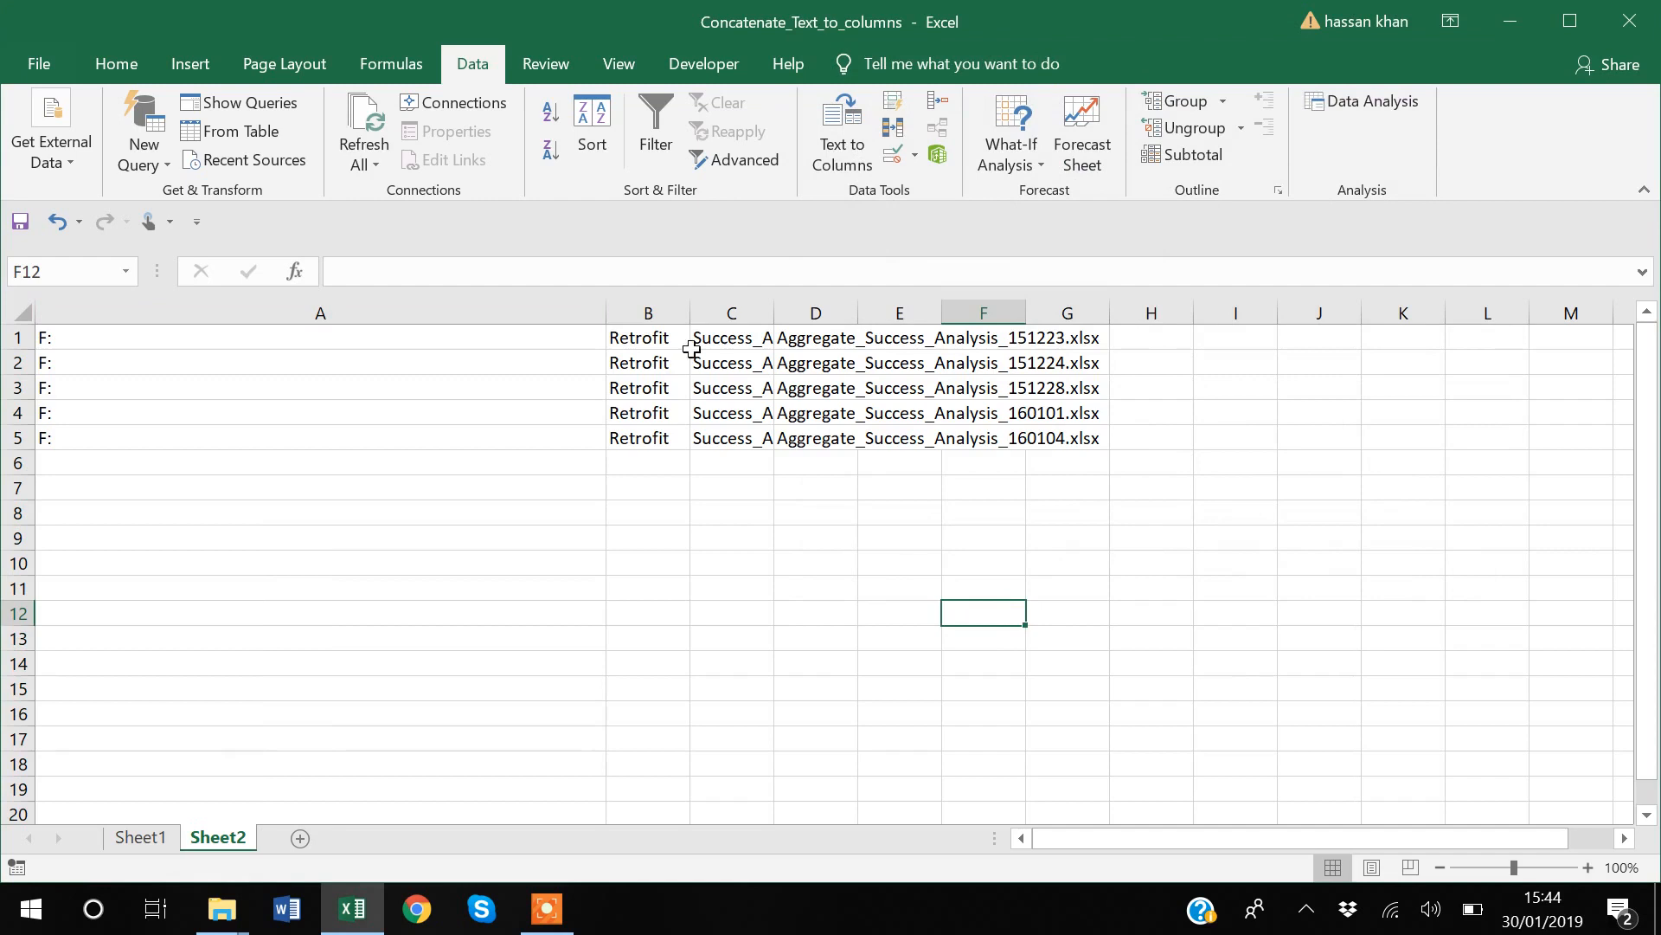
Step: Fit the widths of columns C and D to their folder and file names
drag(774, 315, 775, 315)
double_click(774, 314)
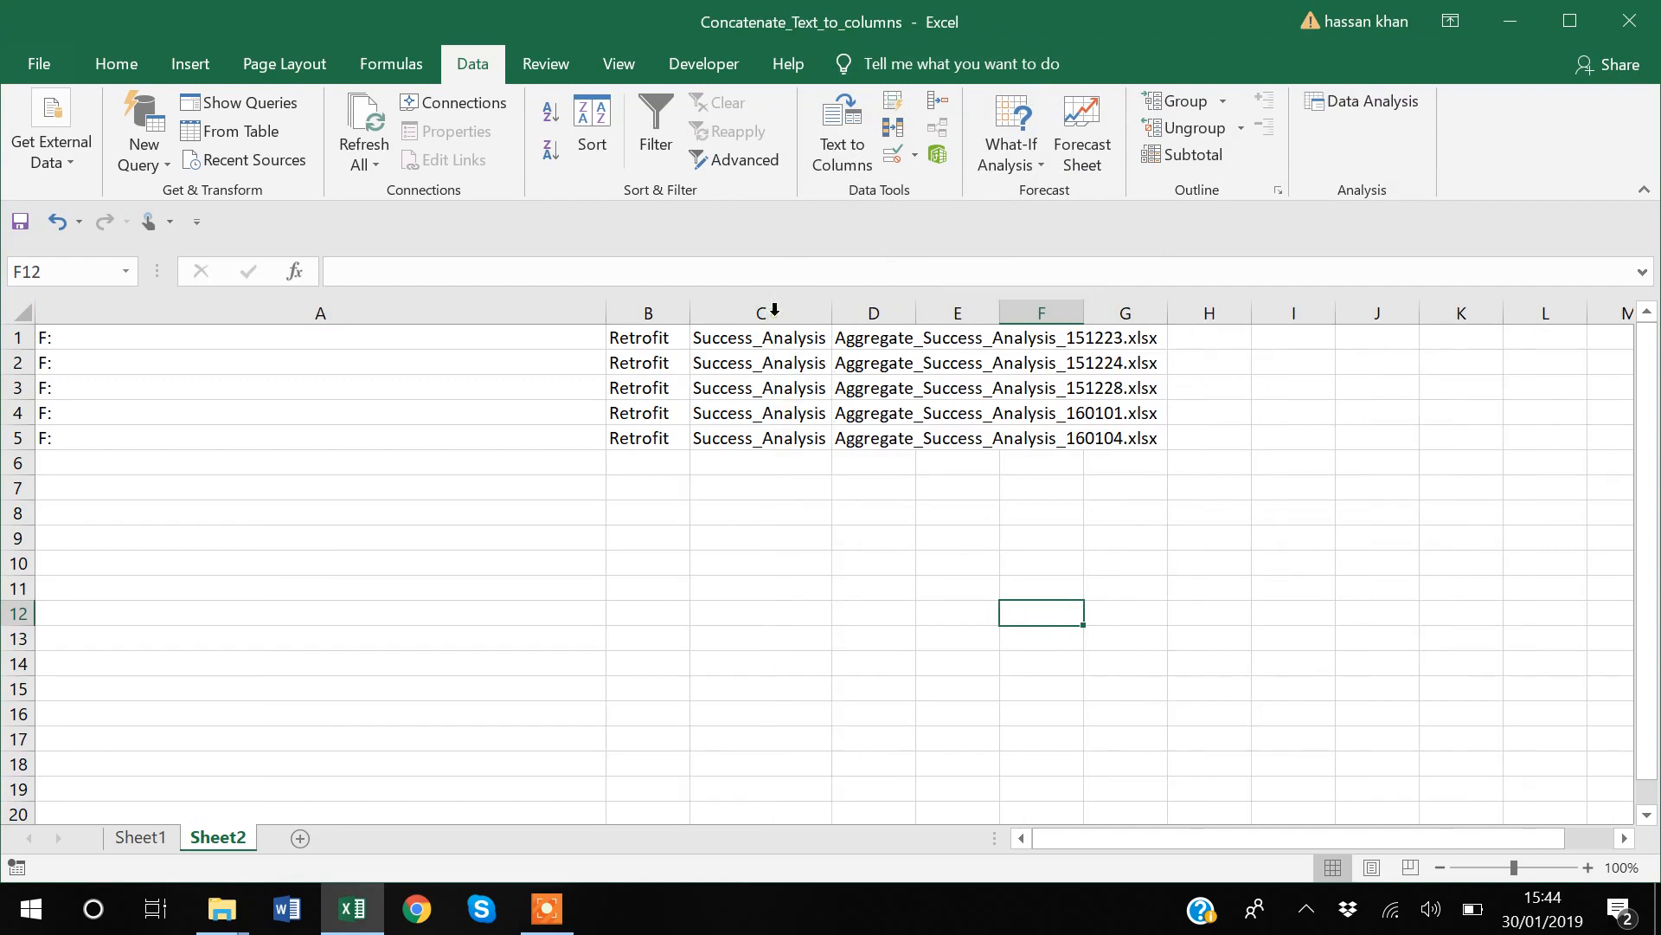
double_click(916, 311)
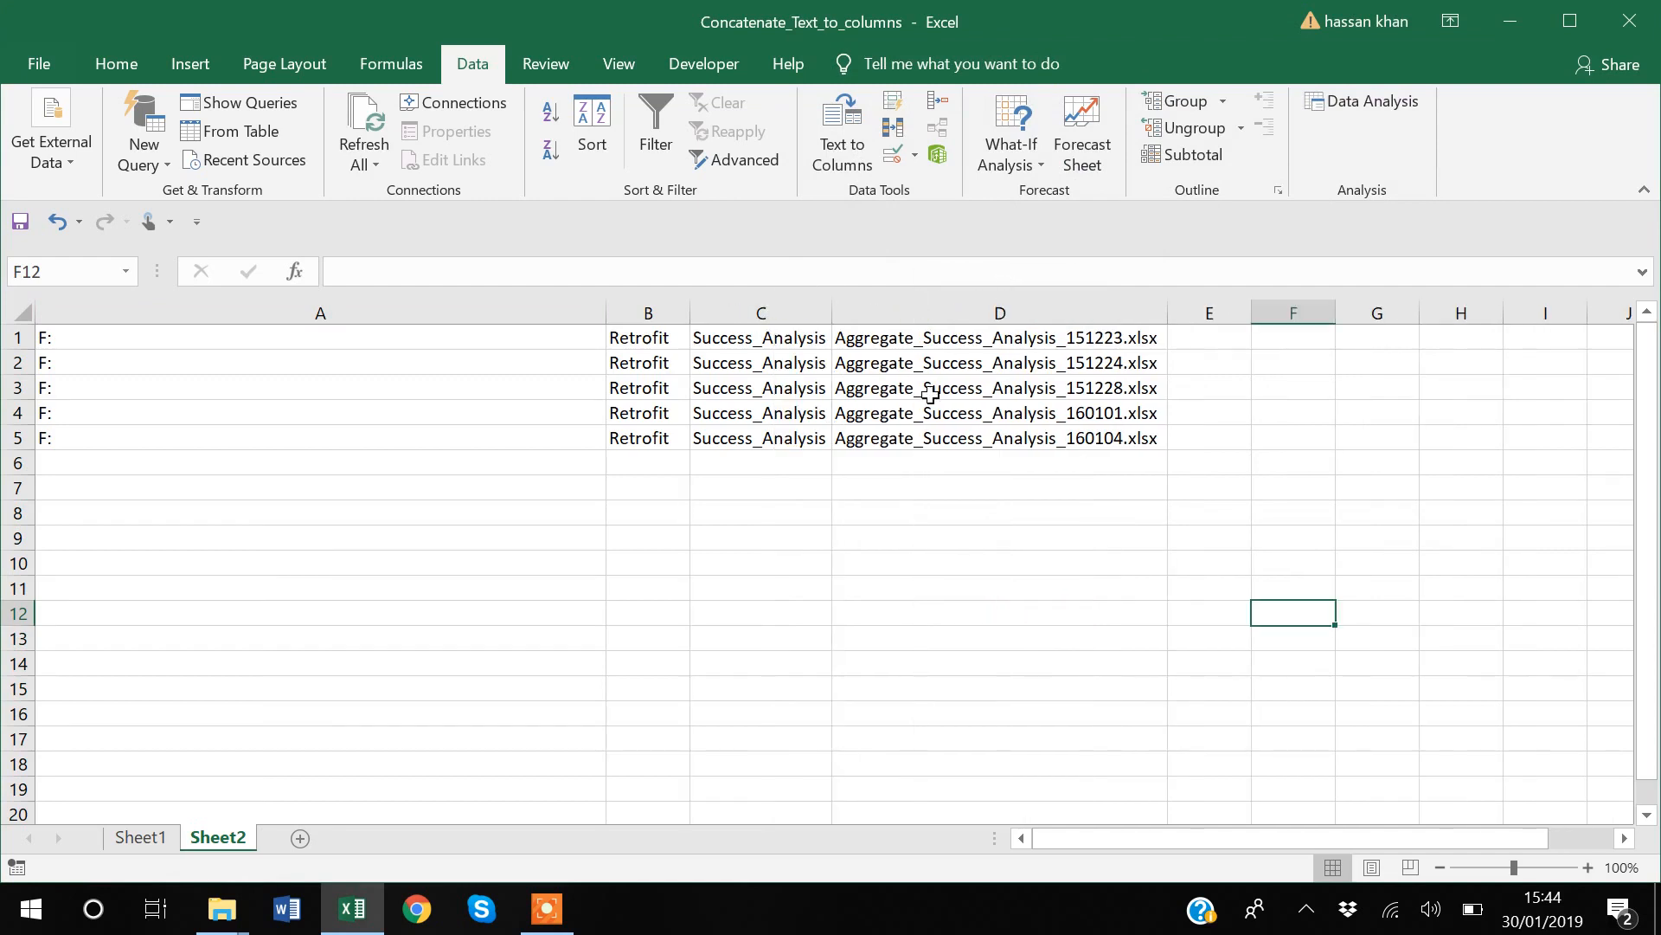
Step: Delete columns A through C, which hold the drive and folder parts, leaving only the workbook file names
click(333, 313)
drag(333, 313, 762, 313)
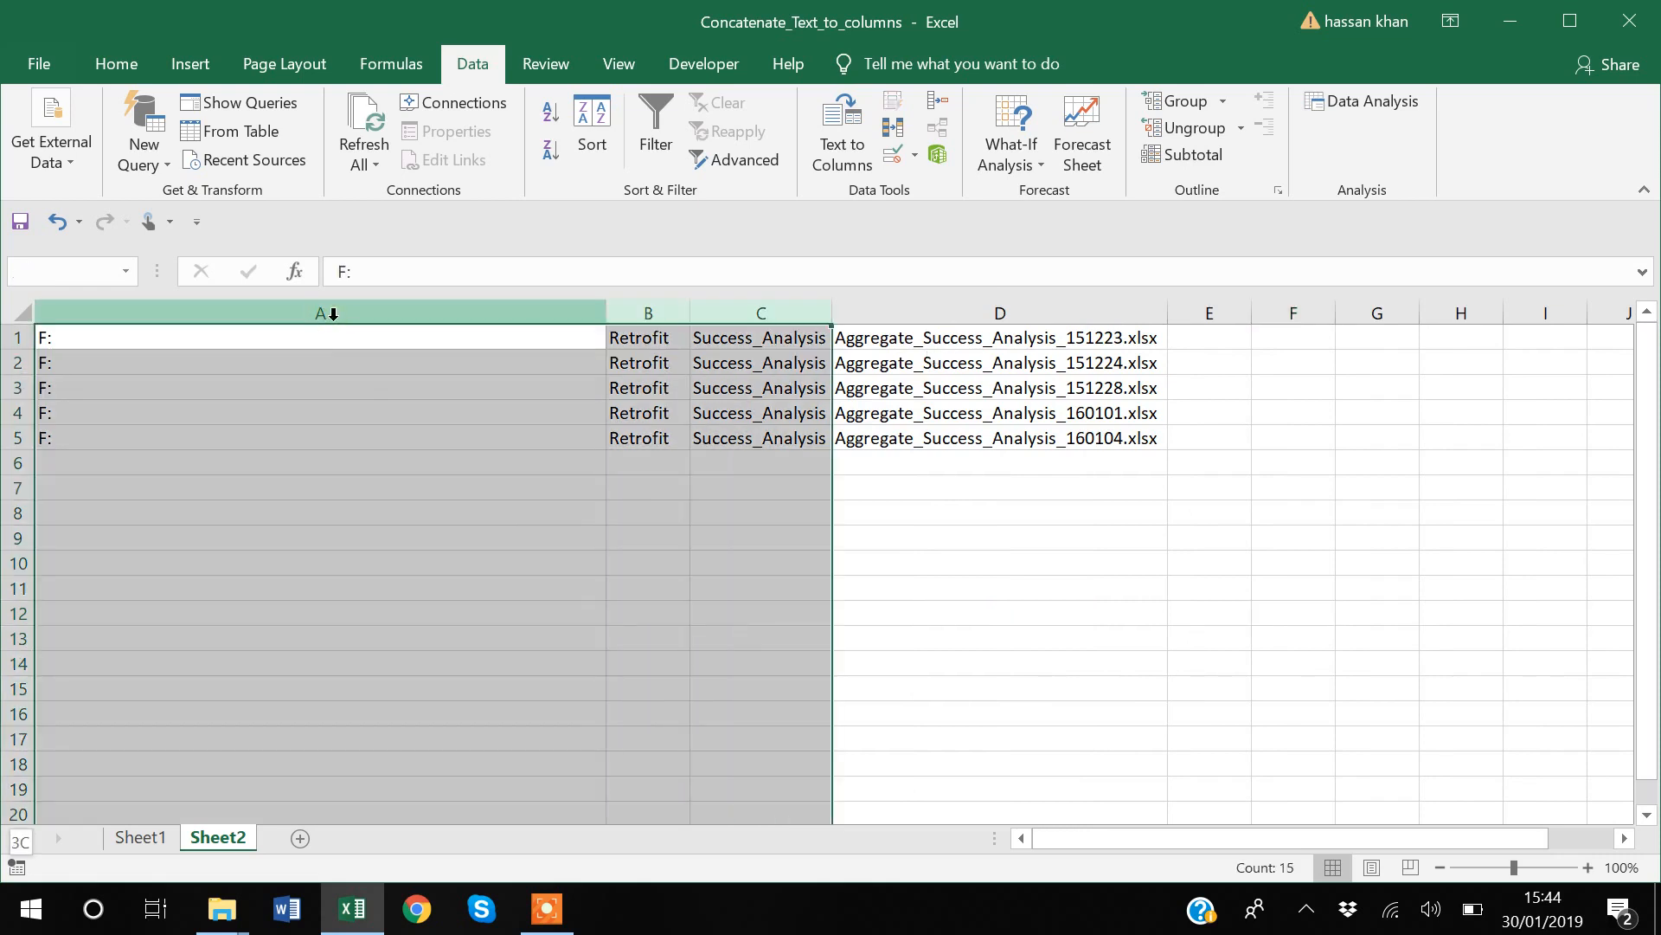
right_click(334, 316)
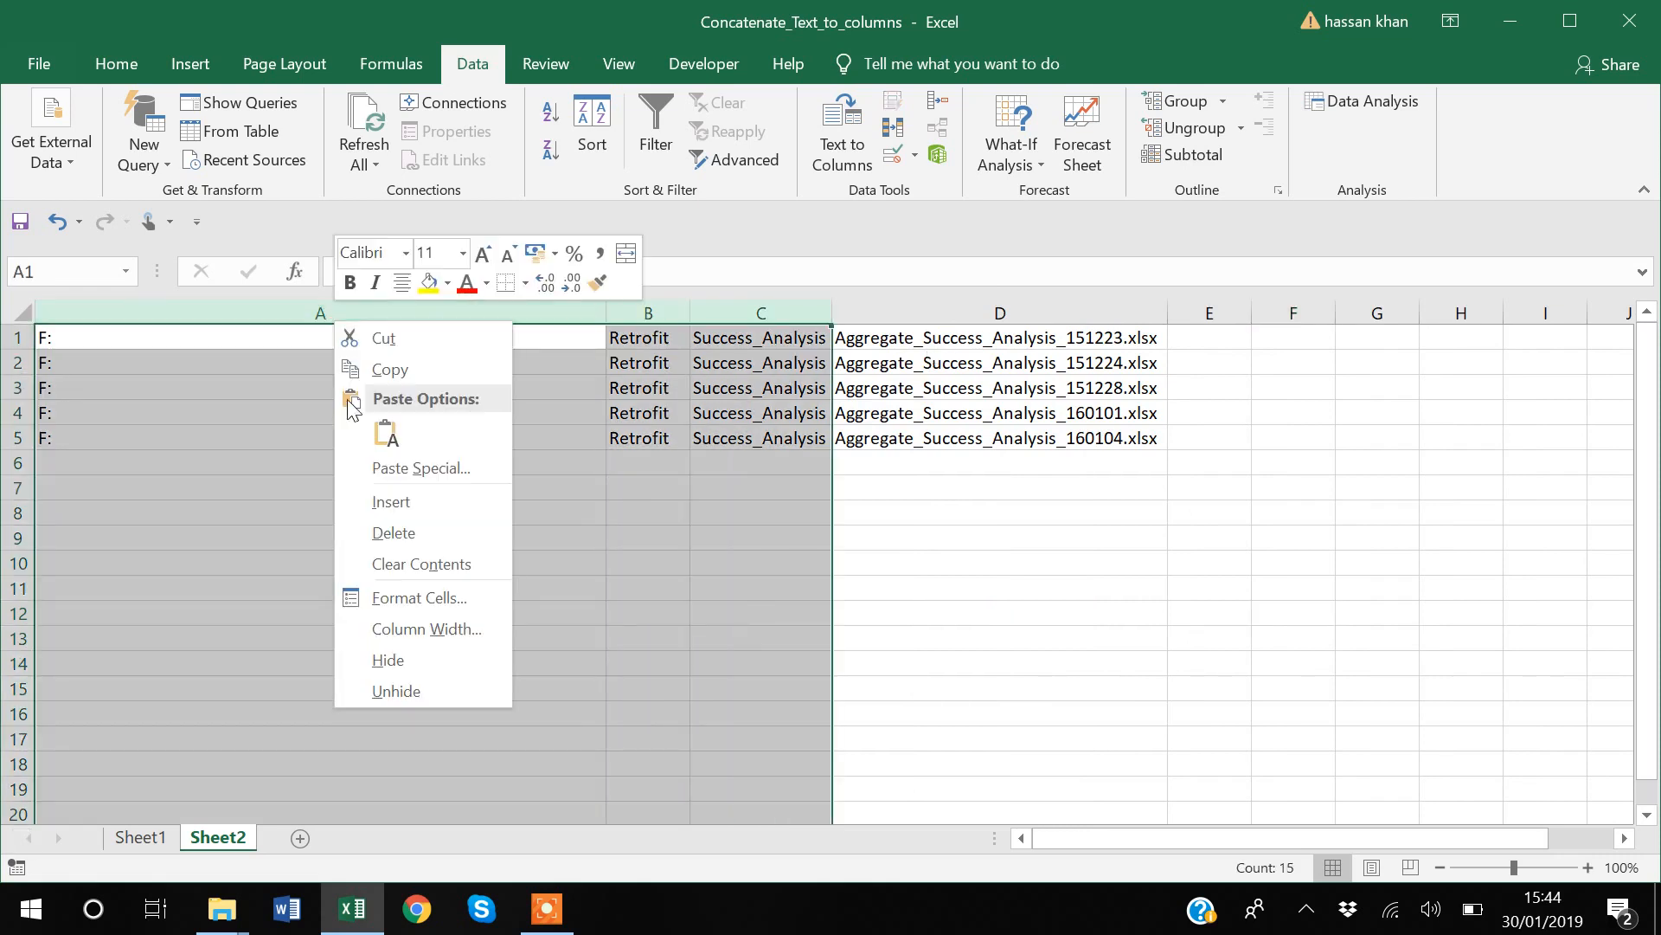
click(391, 532)
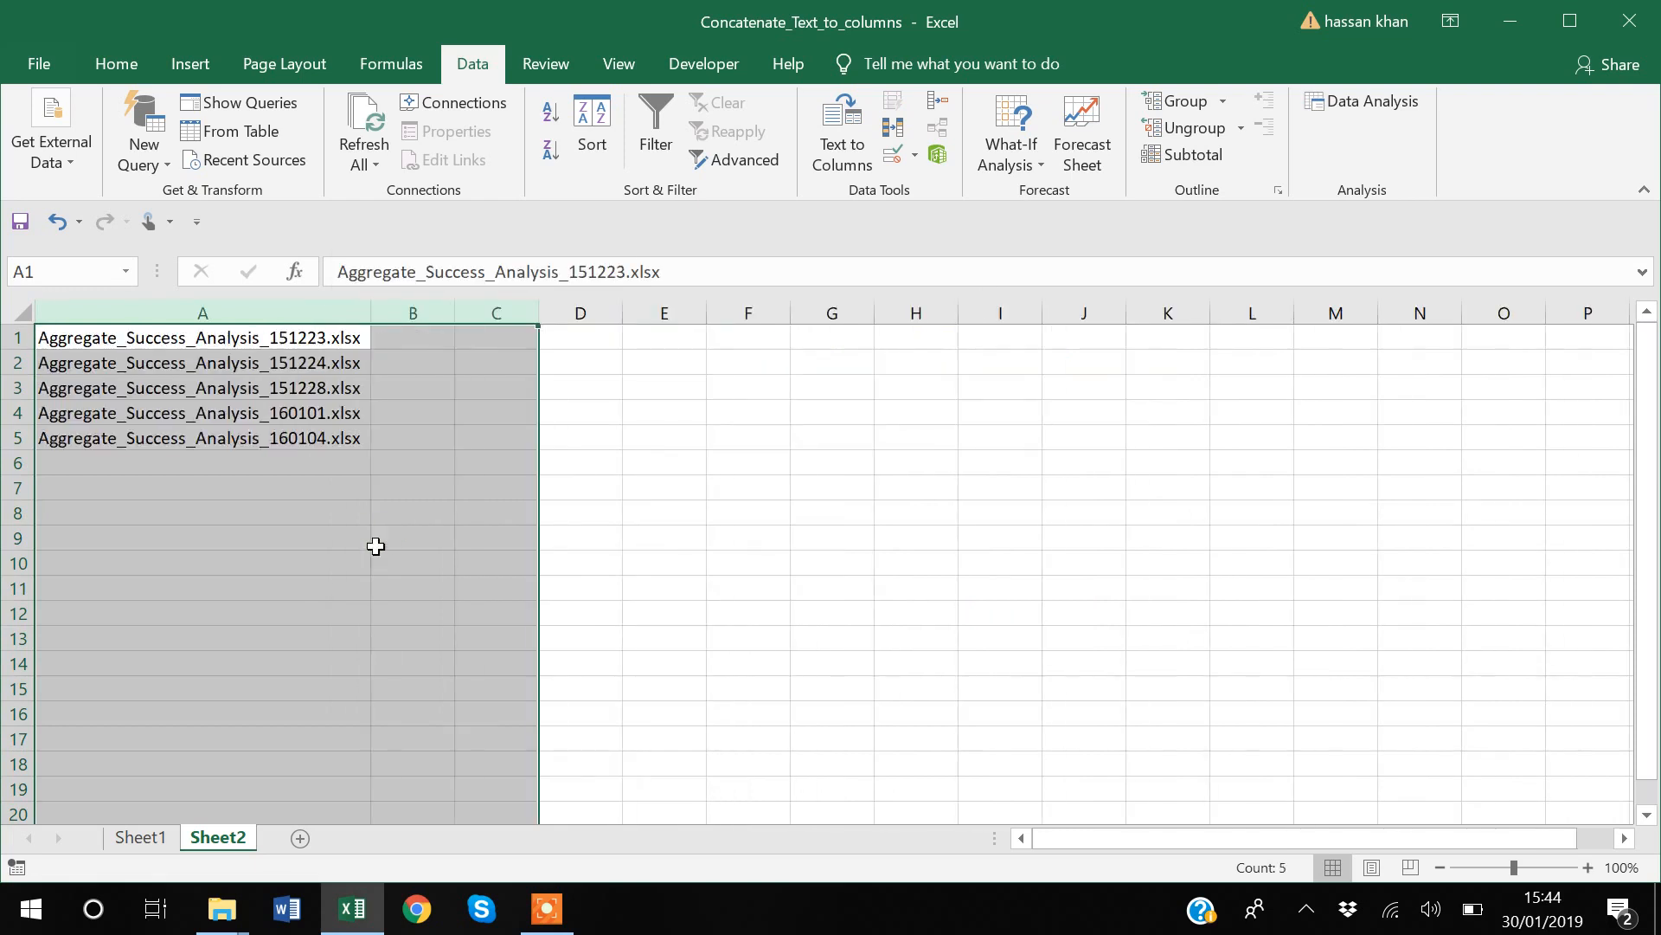
click(340, 556)
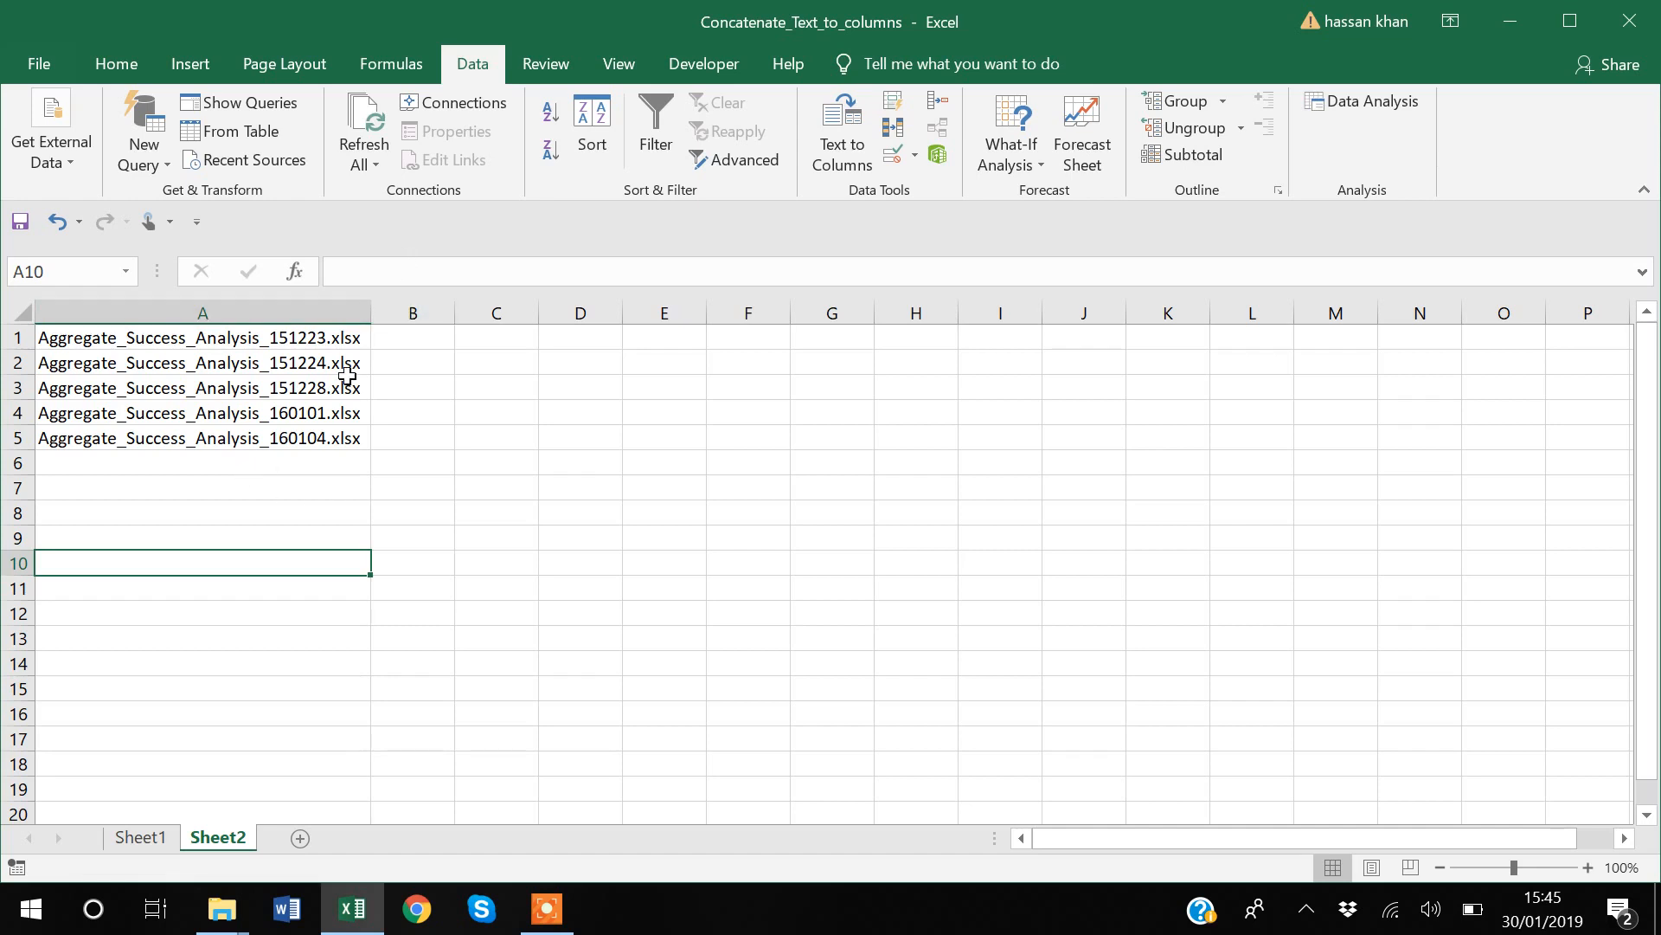
Step: Split column A's file names from their extensions with Text to Columns, using Delimited with "." as the other delimiter
click(194, 313)
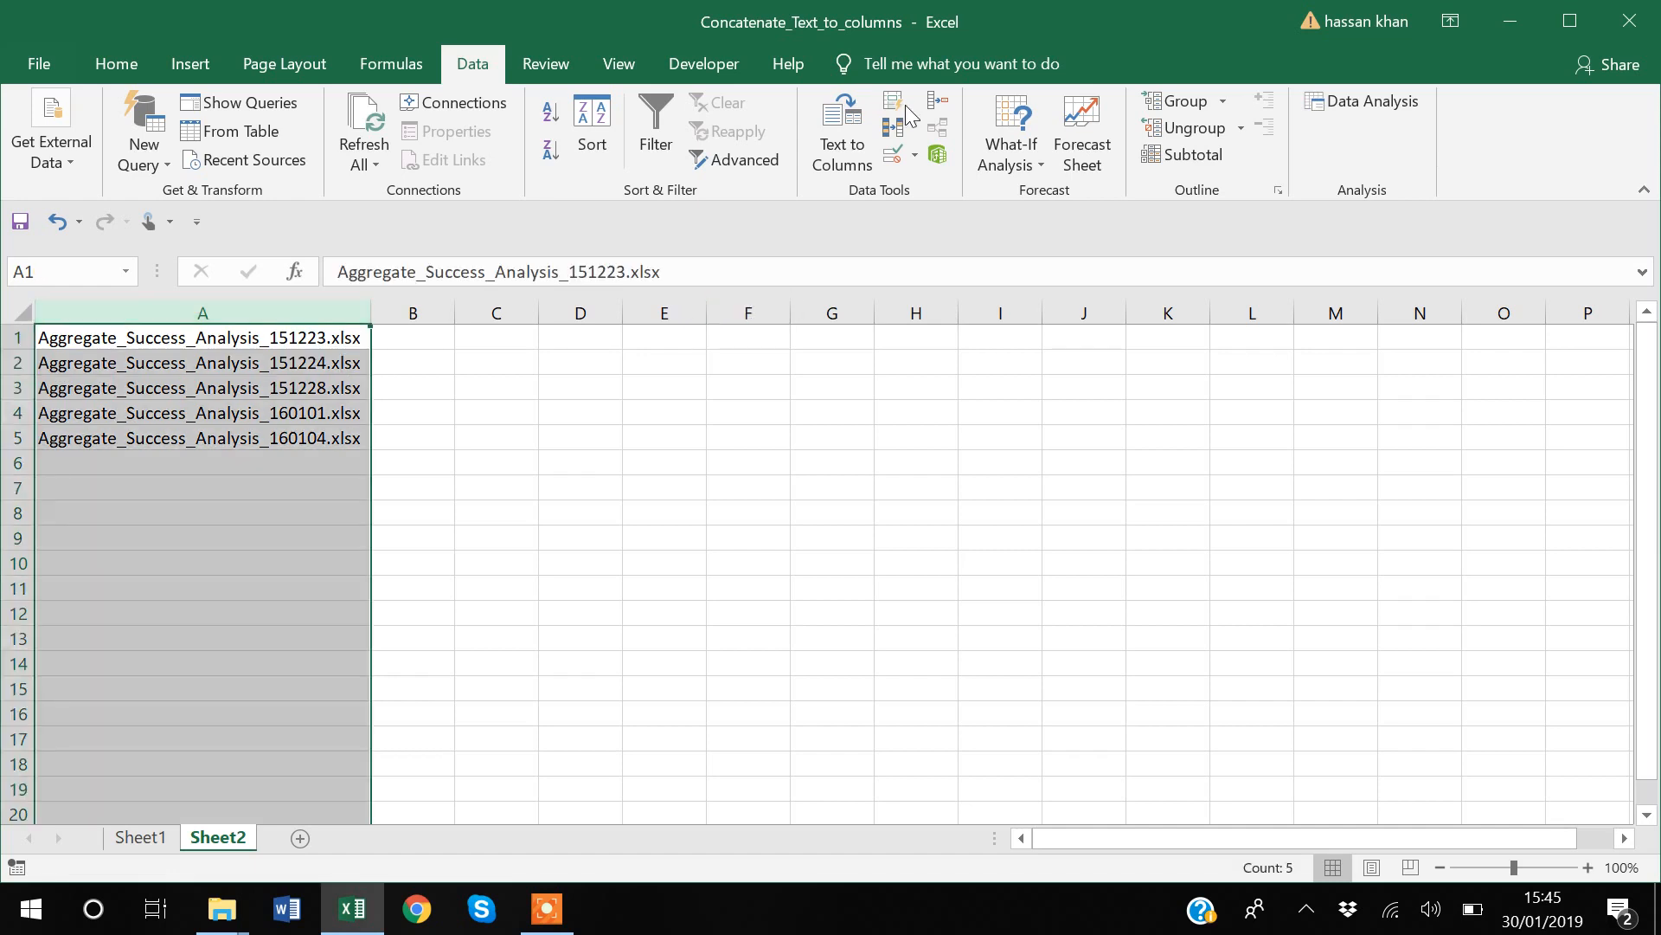
click(853, 137)
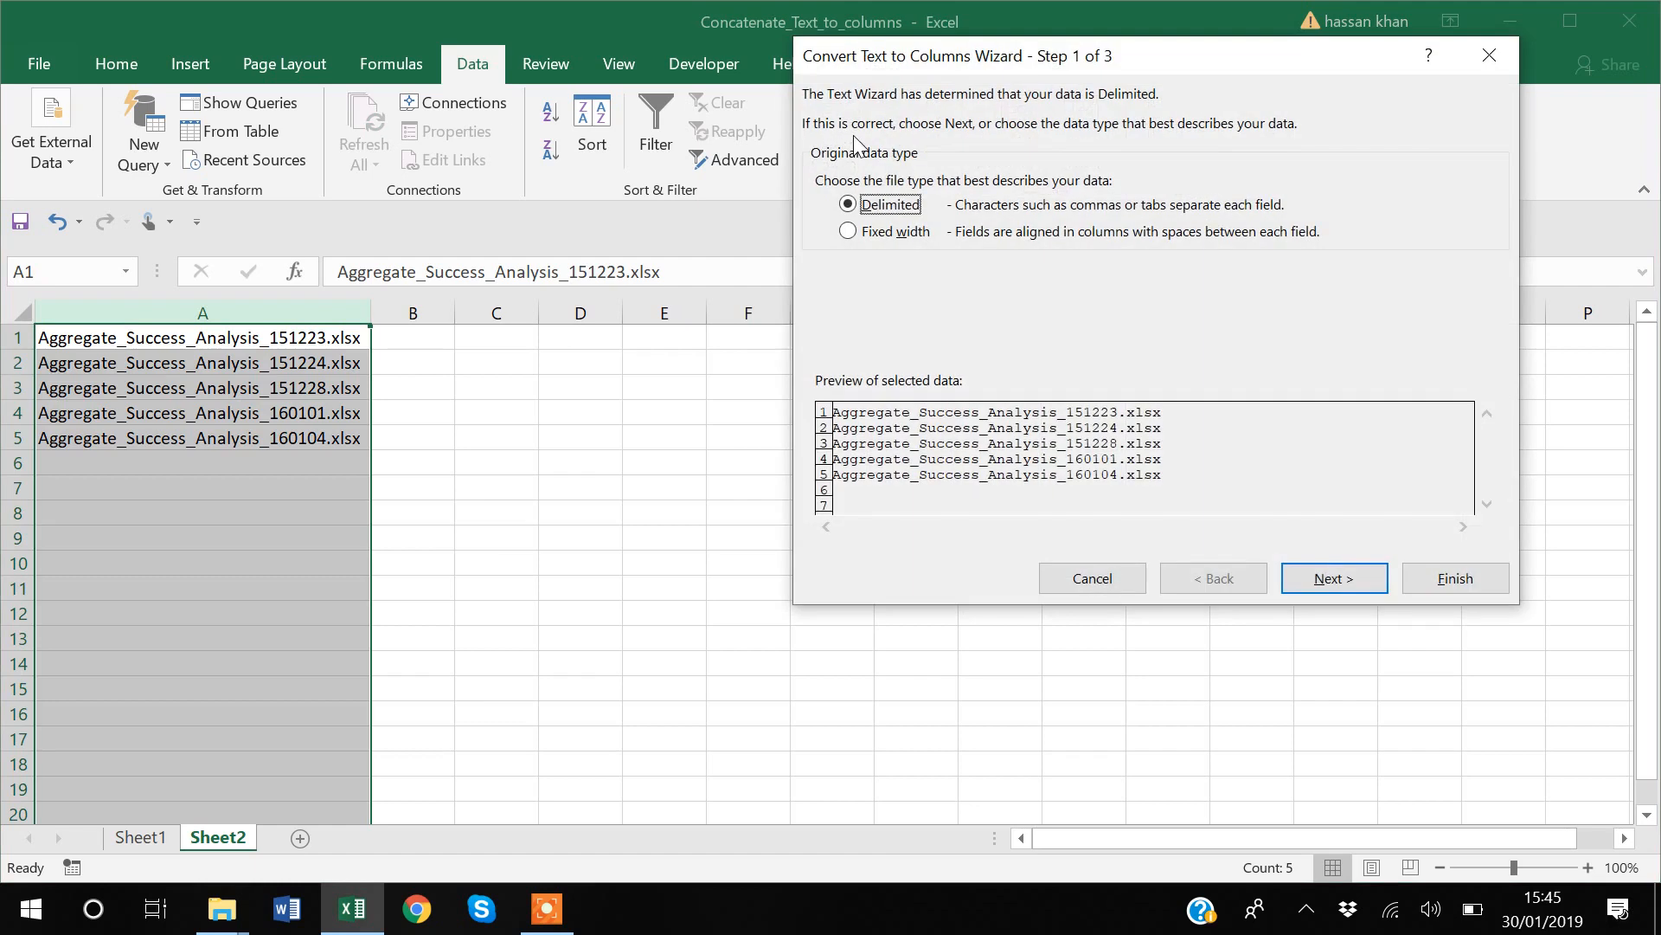
click(1330, 578)
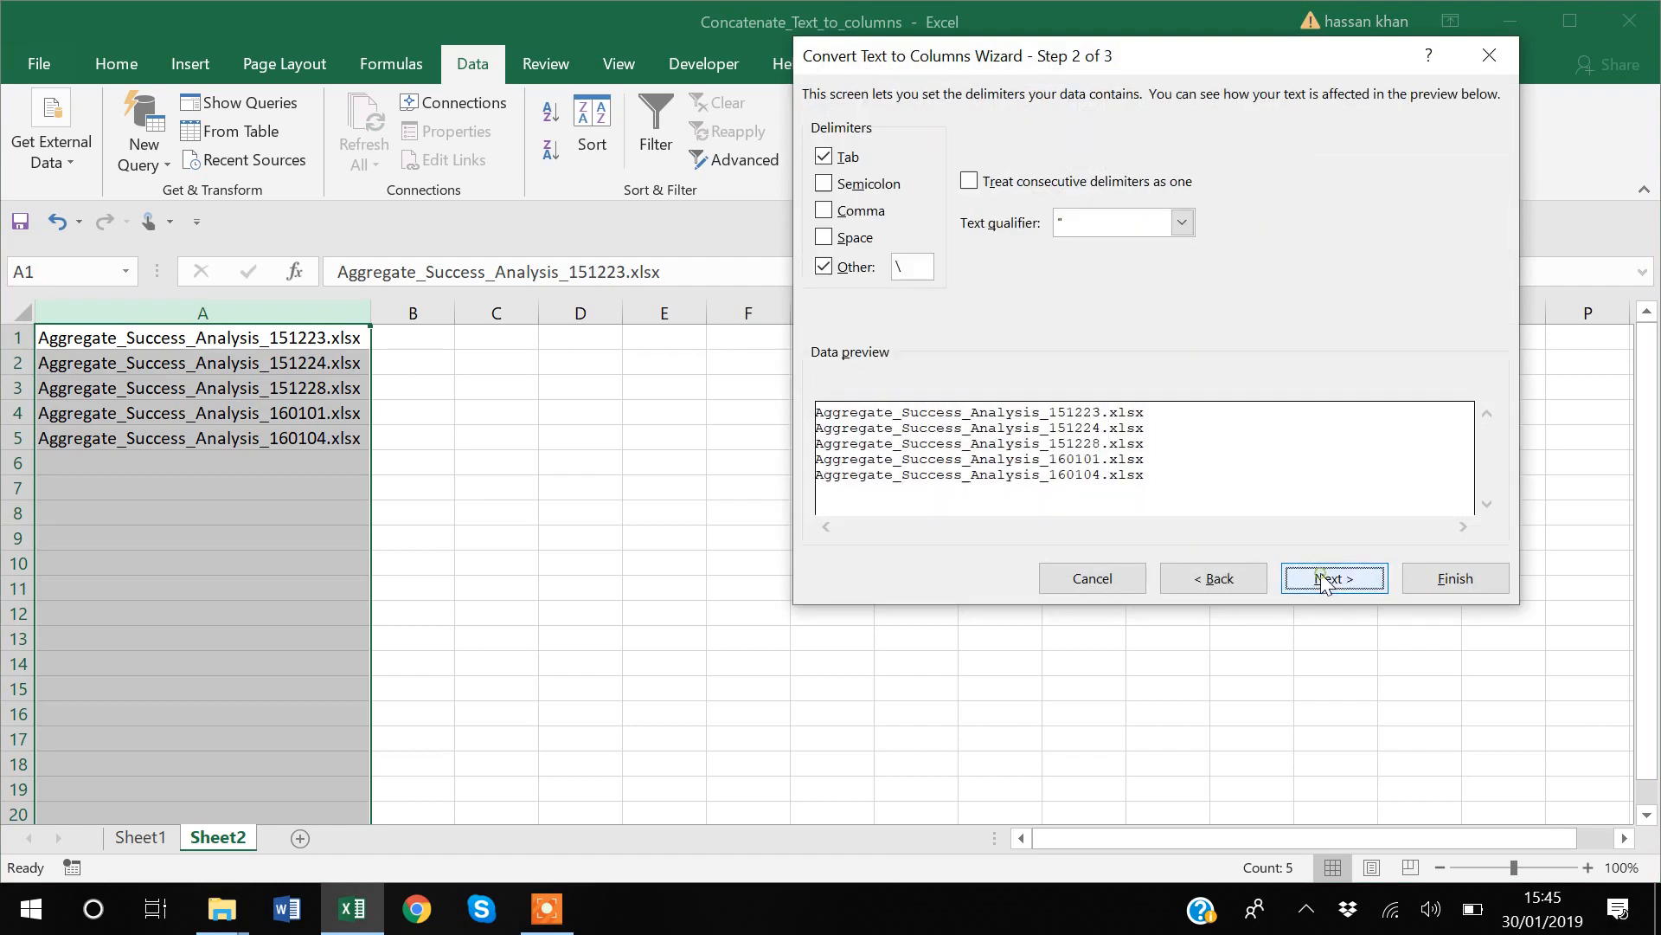
click(902, 263)
key(BackSpace)
text(.)
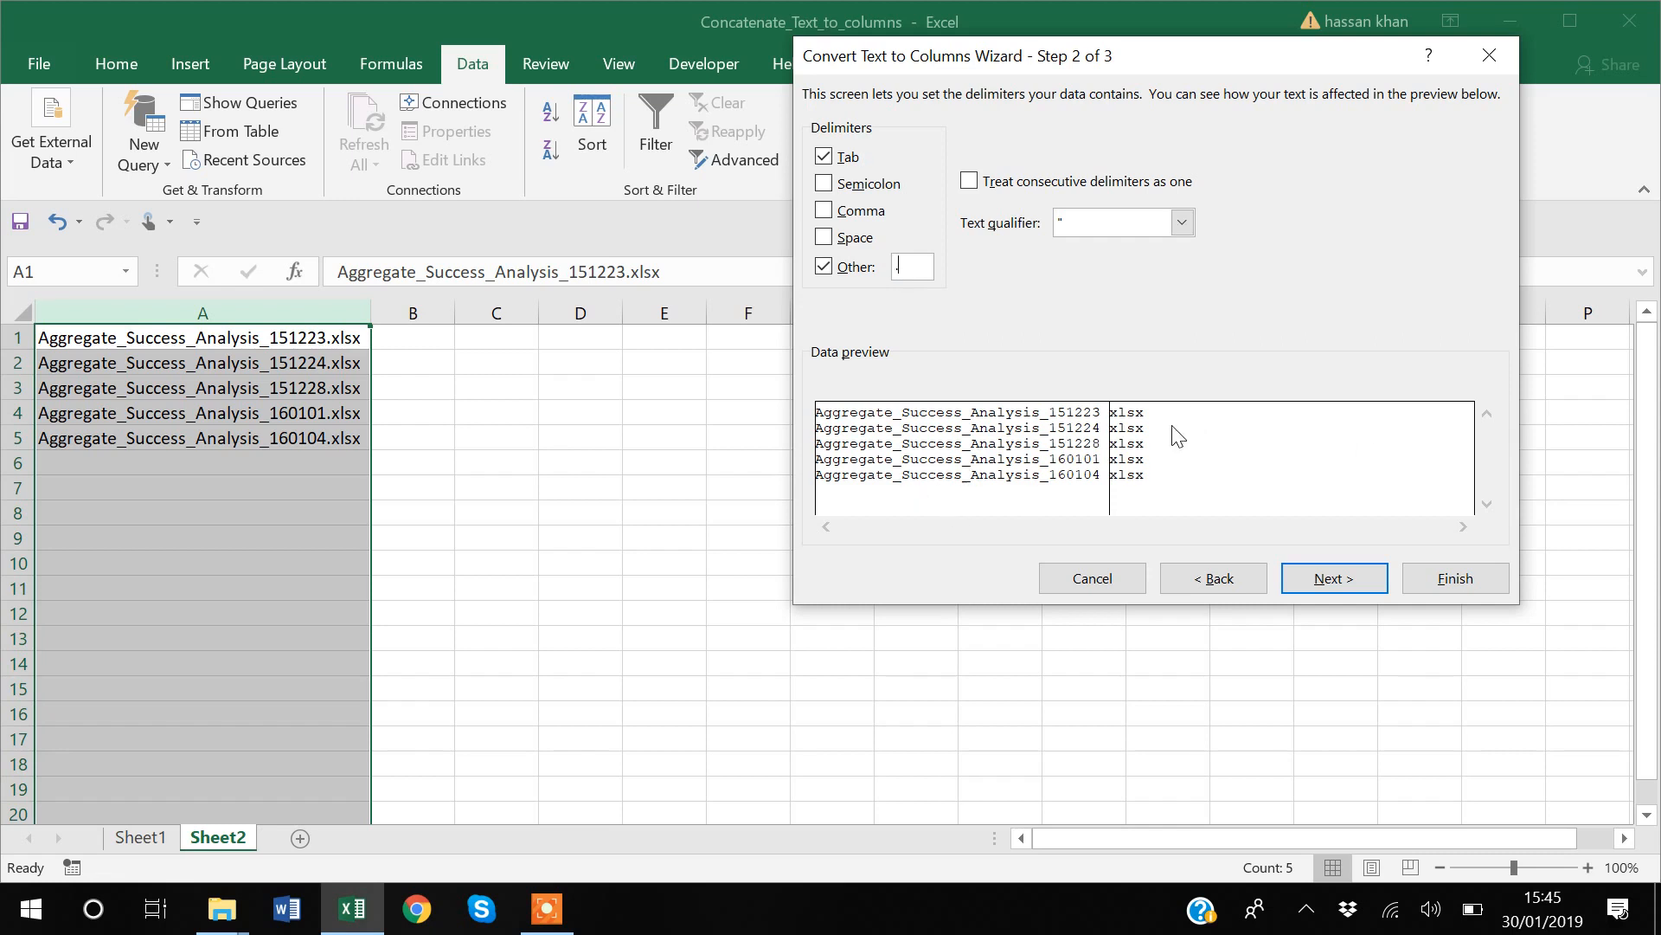
click(1331, 587)
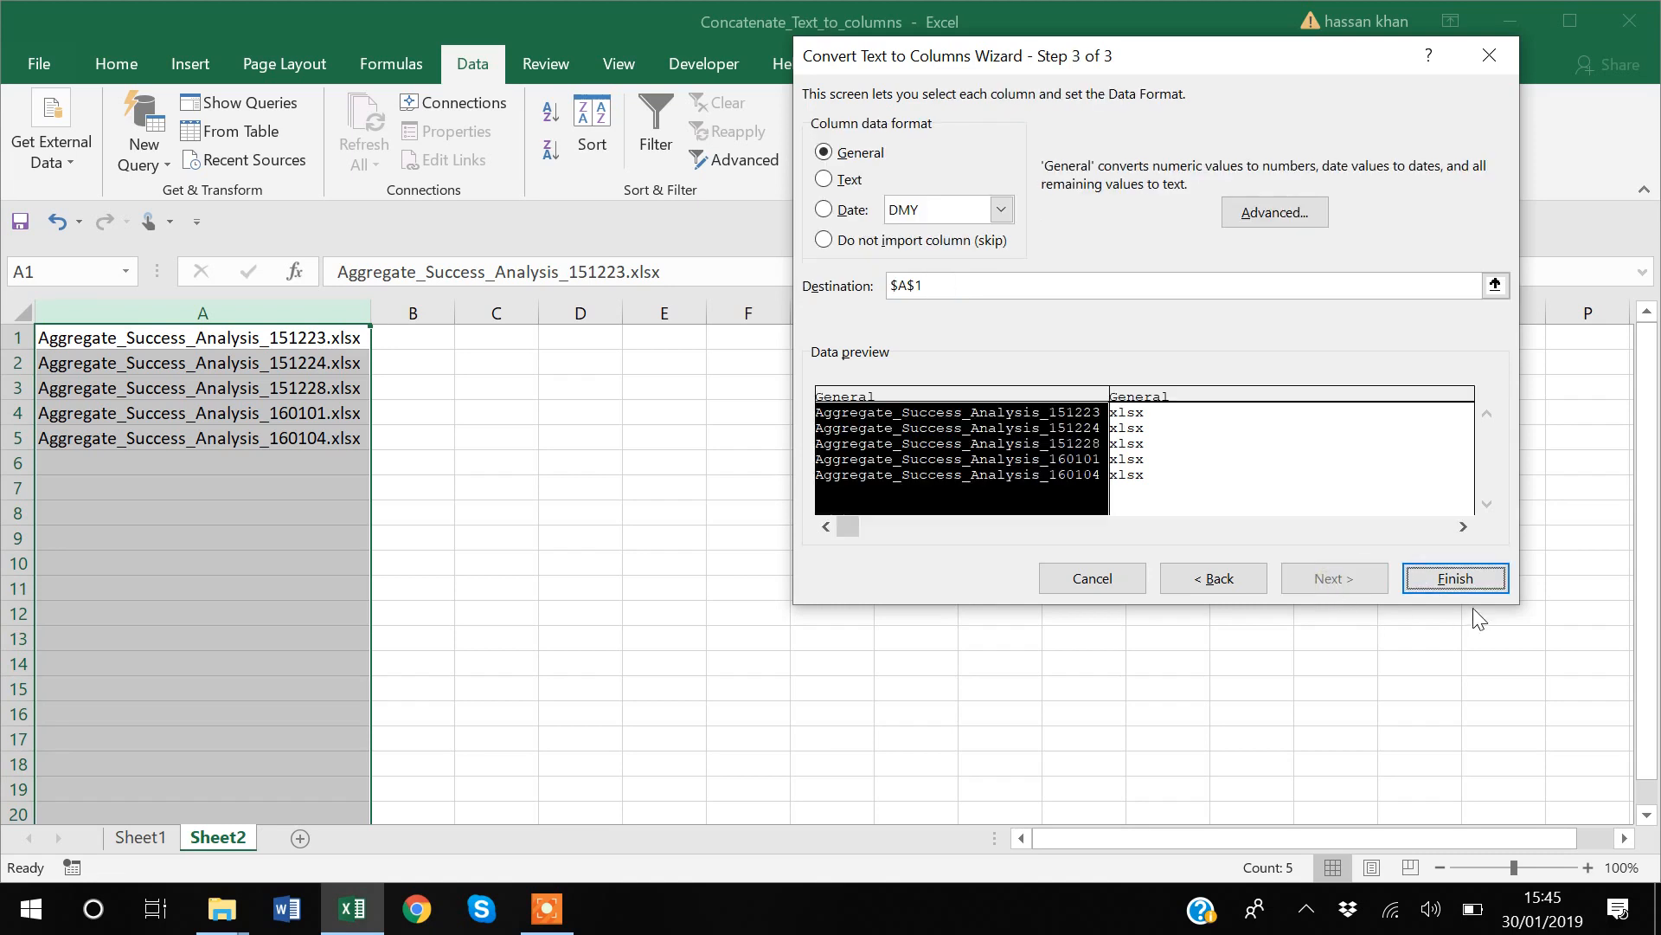
click(1456, 578)
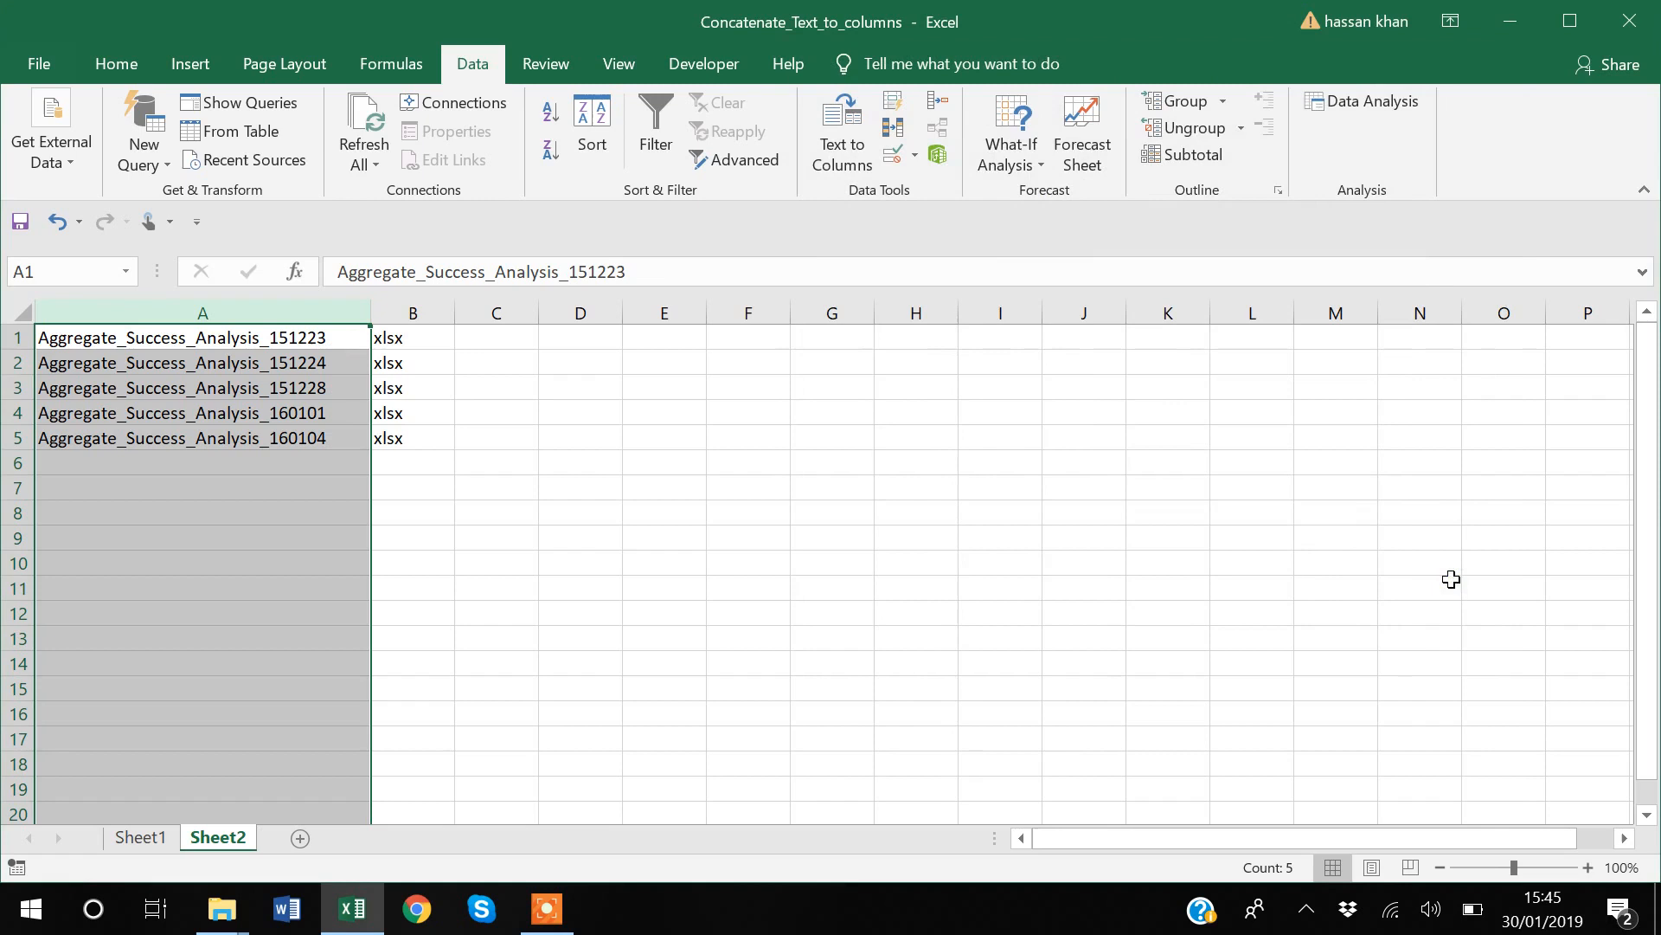
click(604, 638)
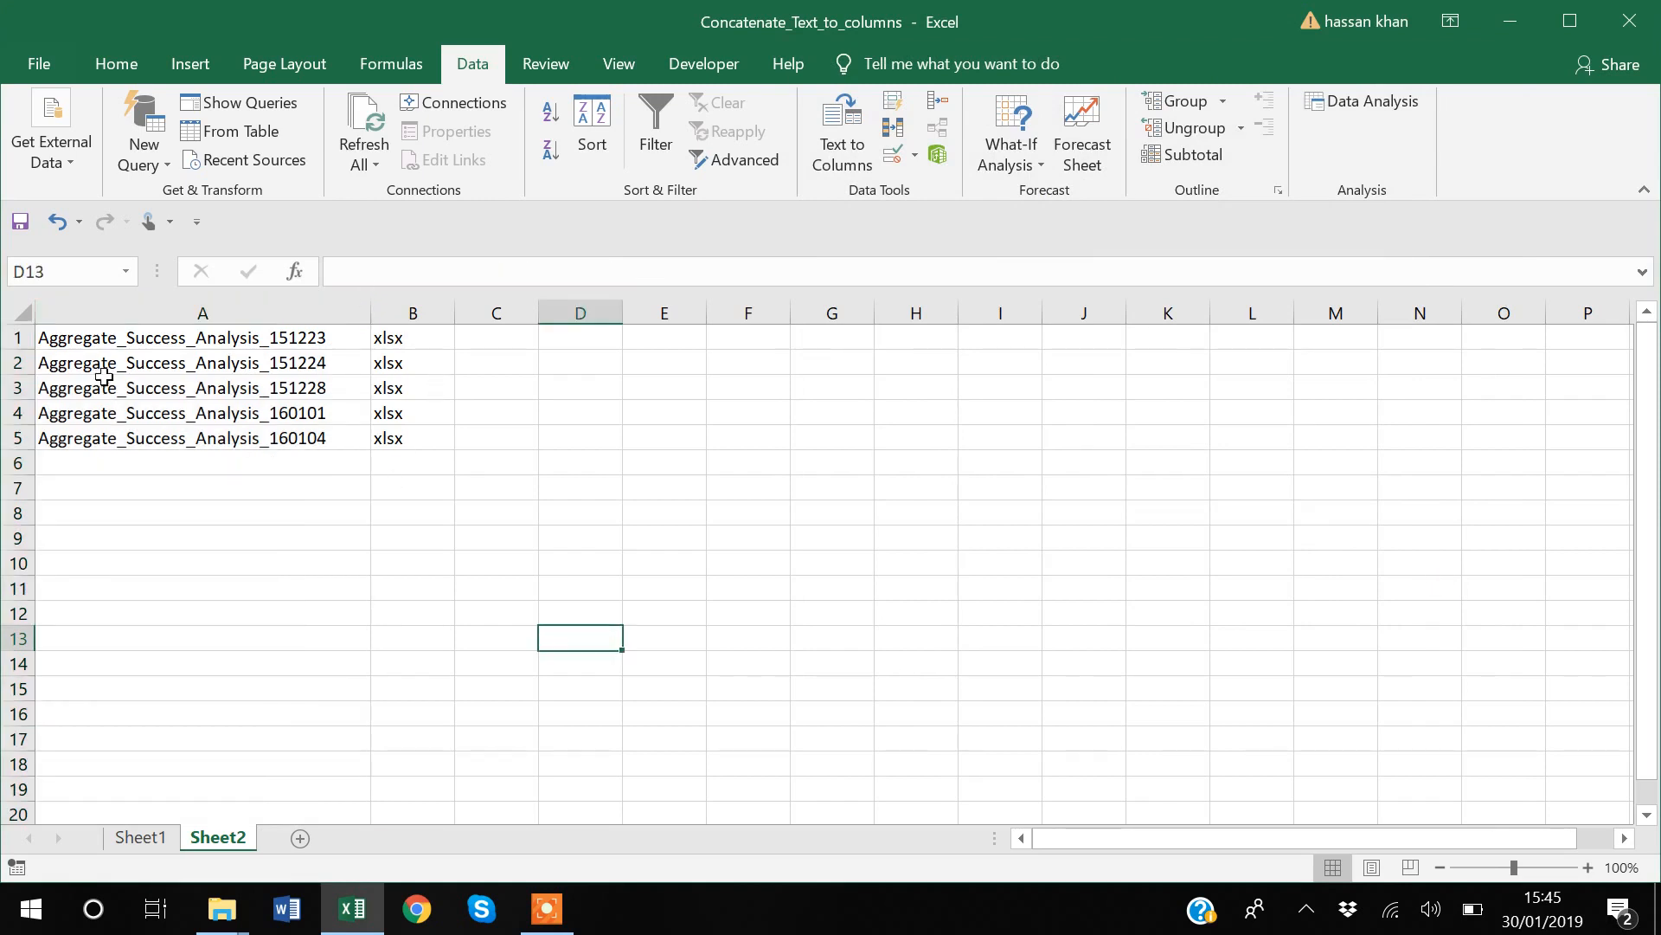
Step: Delete column B containing the xlsx extensions
click(168, 337)
drag(169, 336, 223, 437)
click(261, 471)
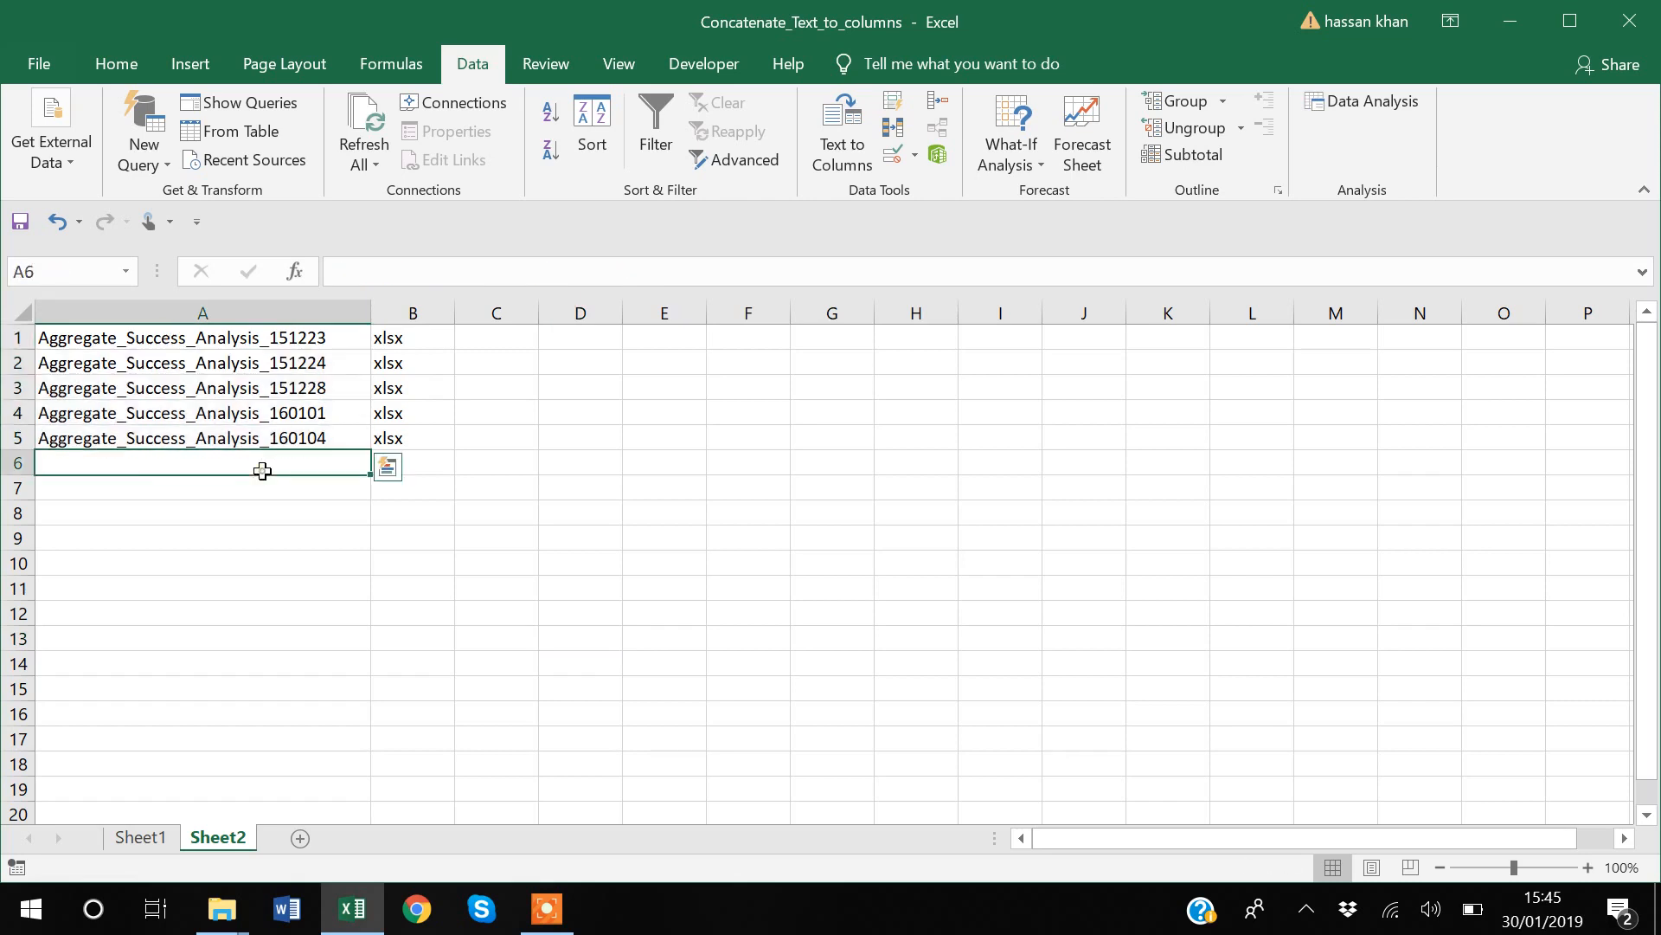
click(413, 313)
right_click(414, 315)
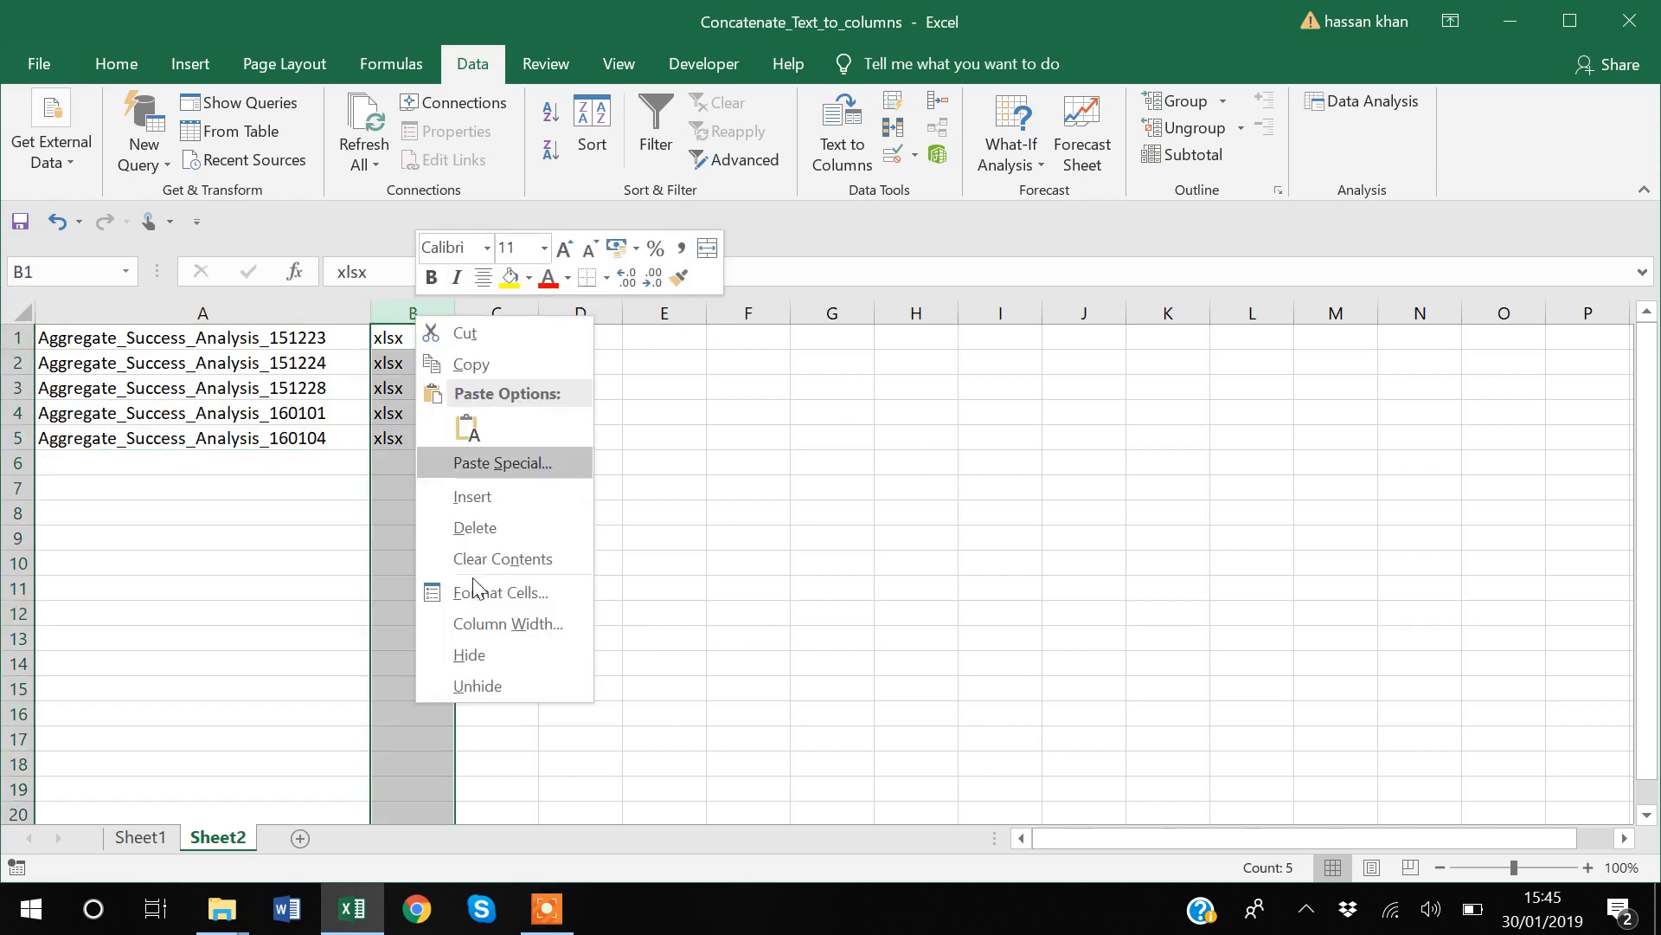
click(486, 530)
Step: Split column A with fixed-width Text to Columns, placing a break right after "Aggregate_Success_Analysis" and keeping General format
click(193, 310)
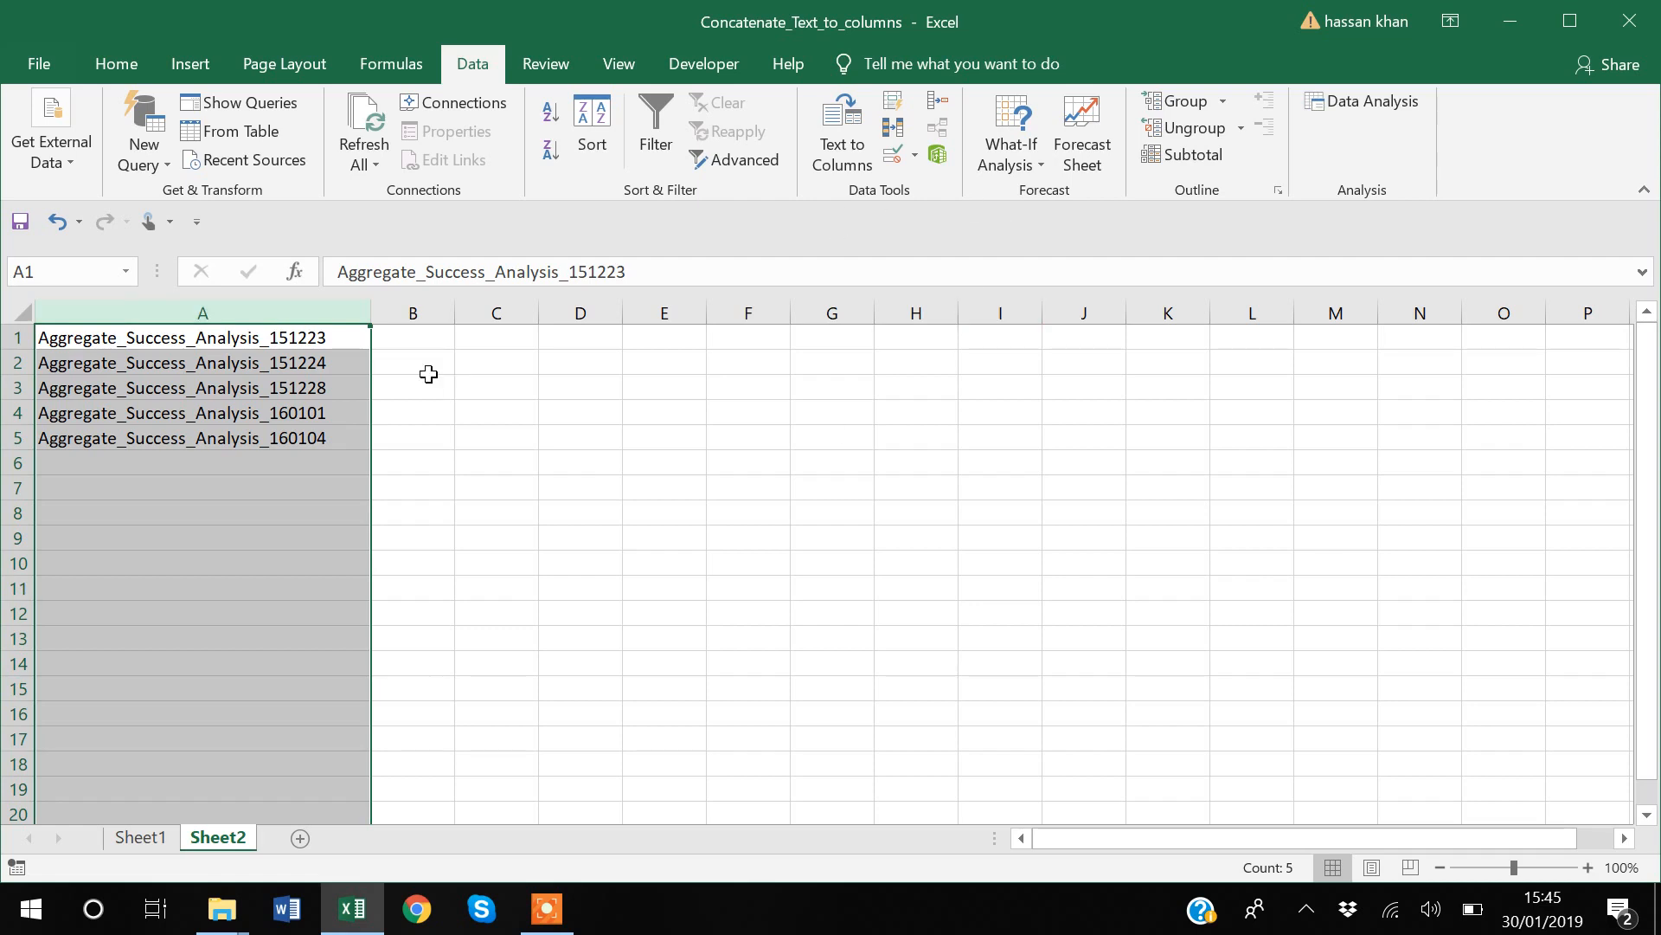
click(208, 515)
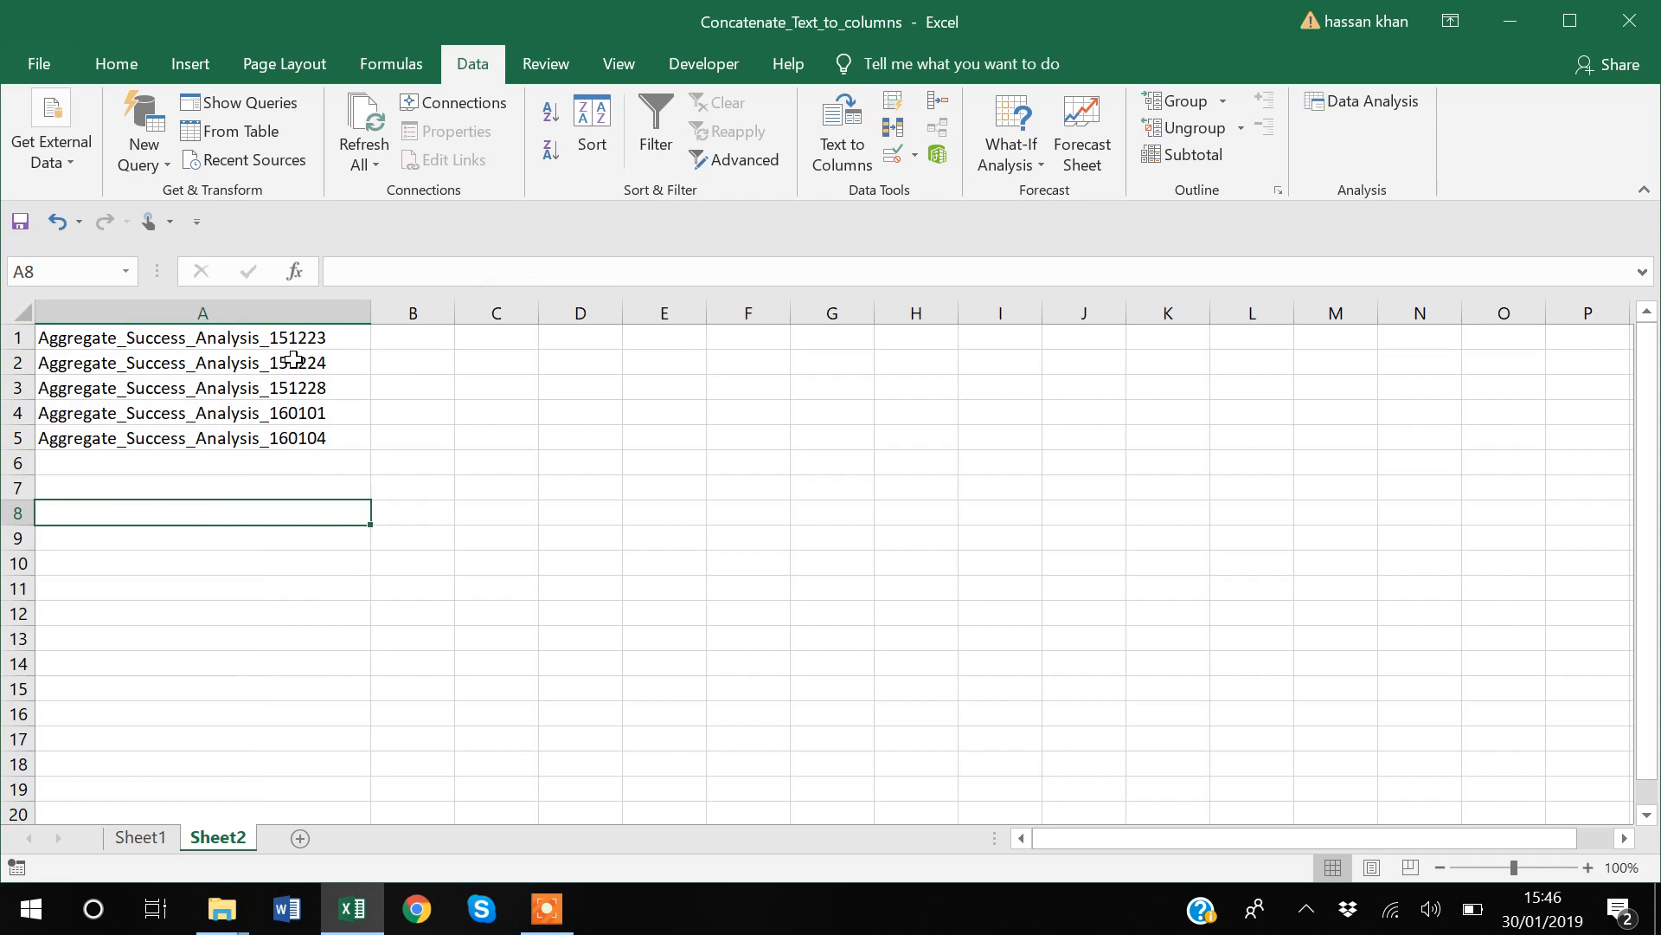
click(268, 311)
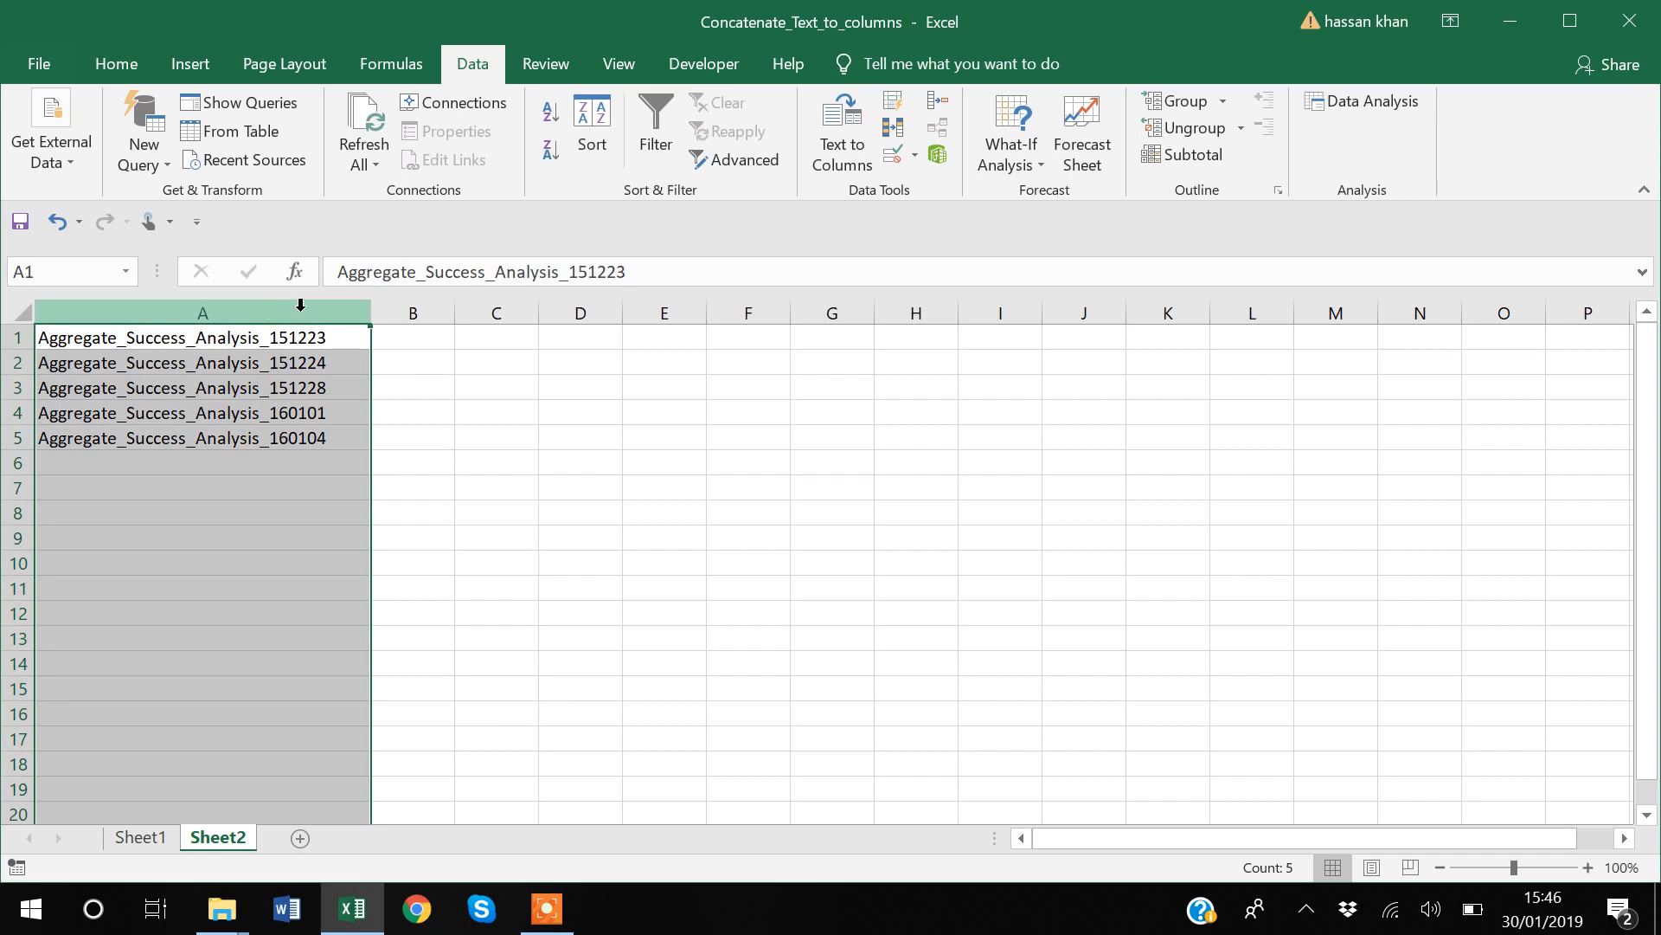
click(843, 145)
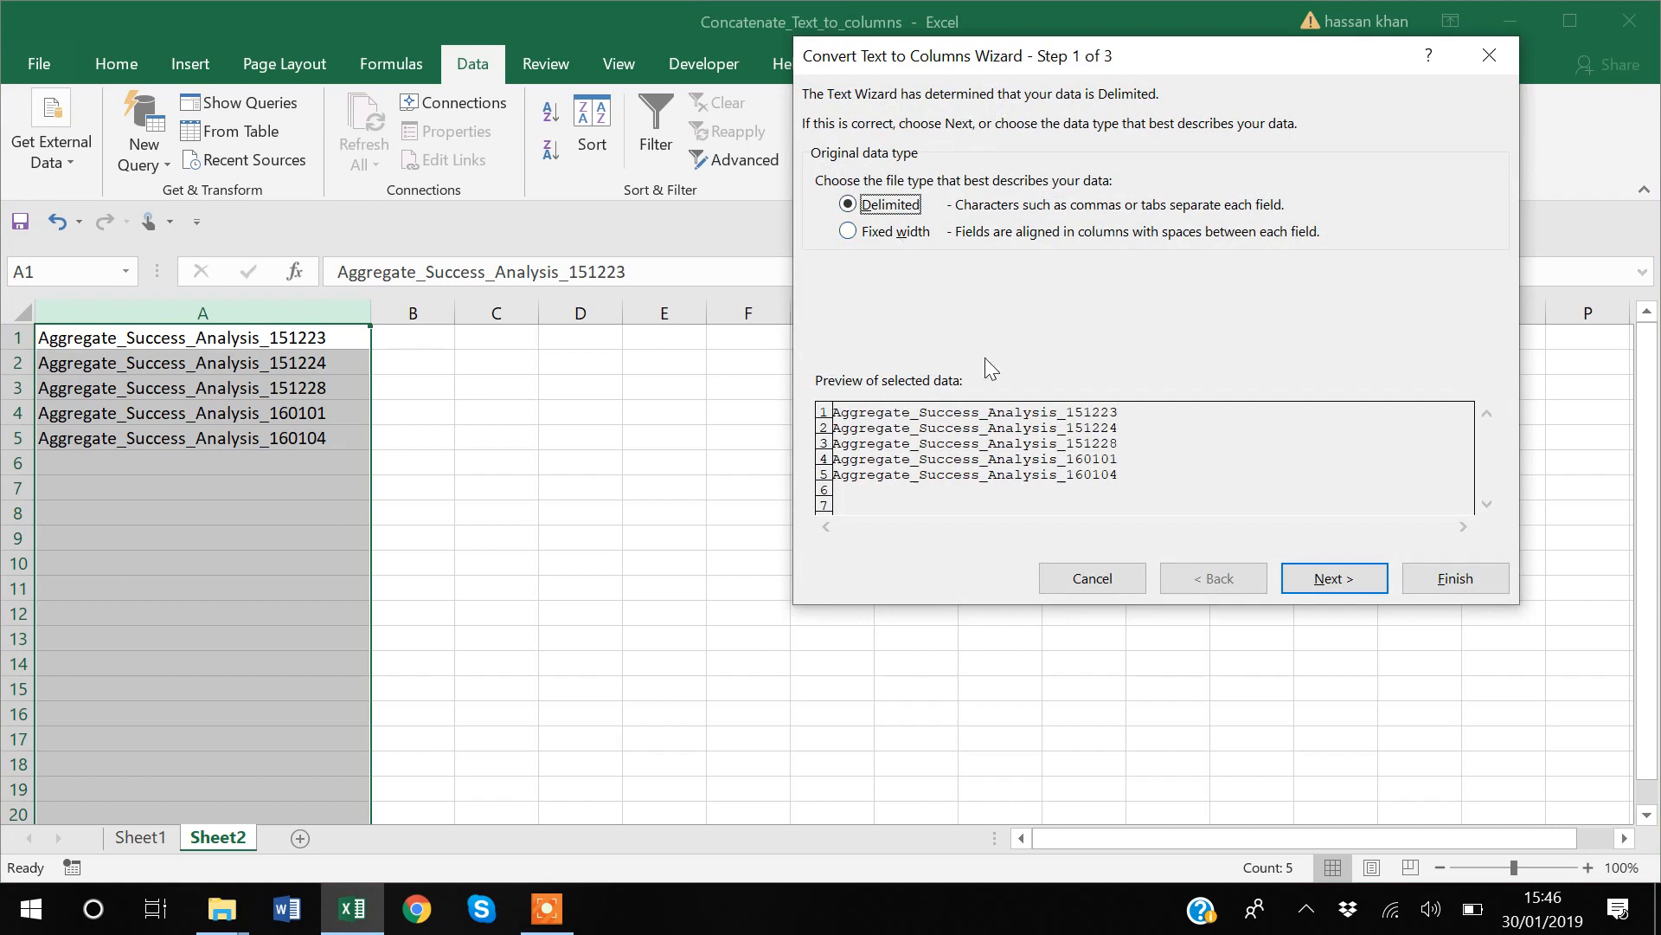
click(905, 234)
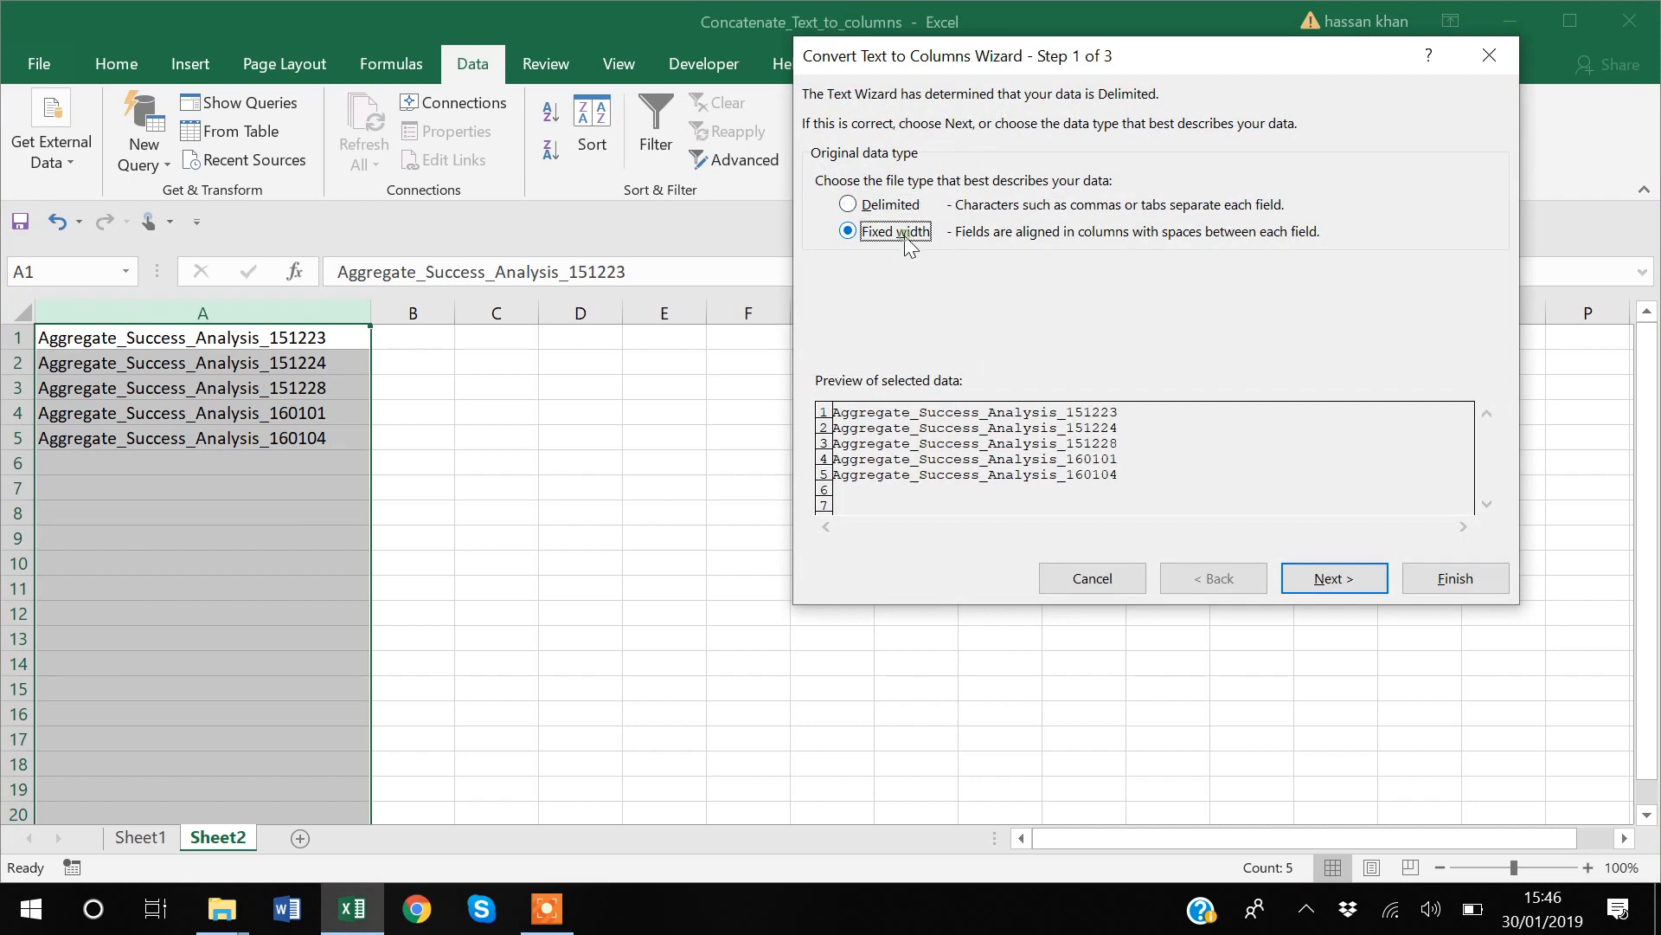
click(1342, 578)
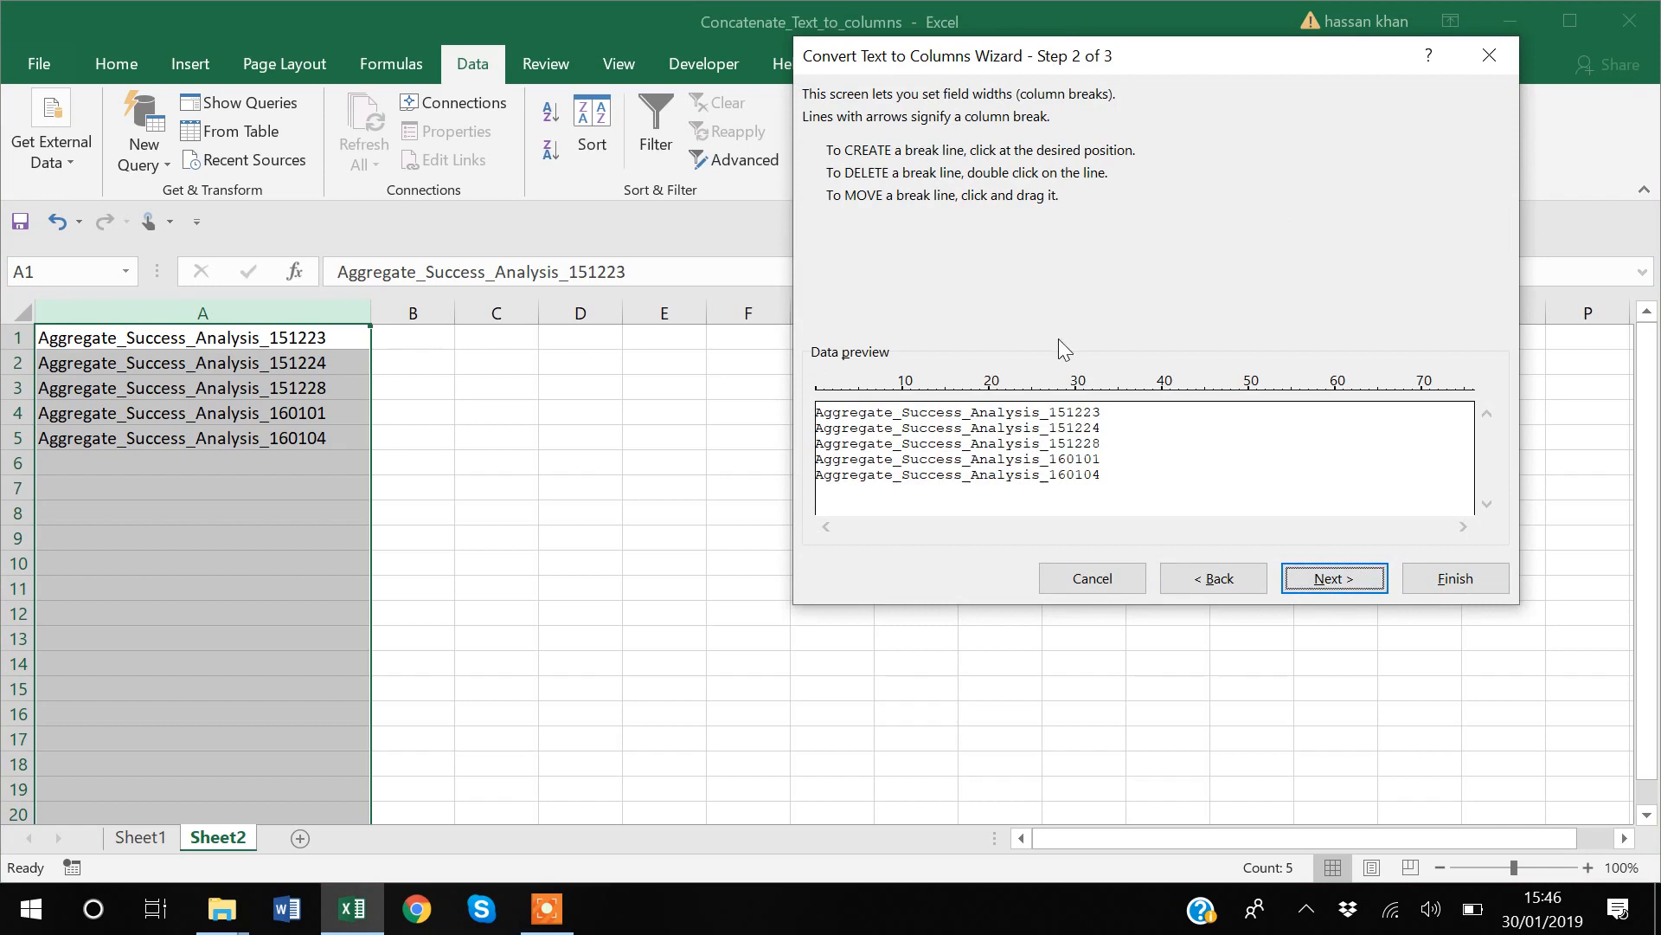
click(1039, 392)
click(1340, 585)
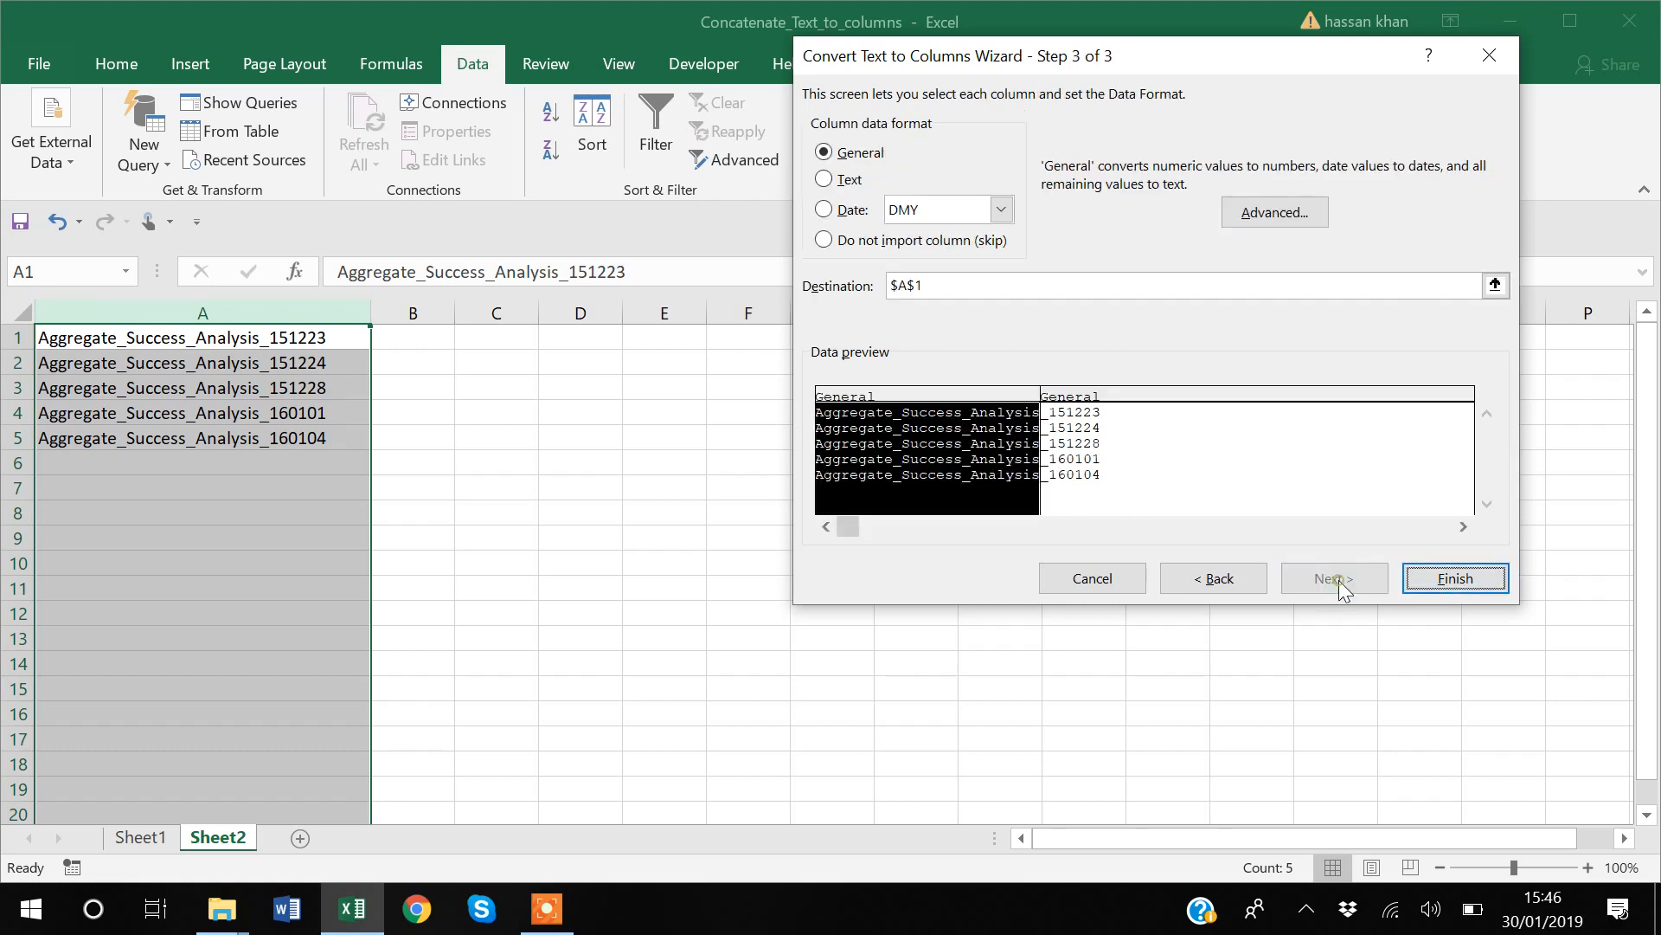
click(1469, 578)
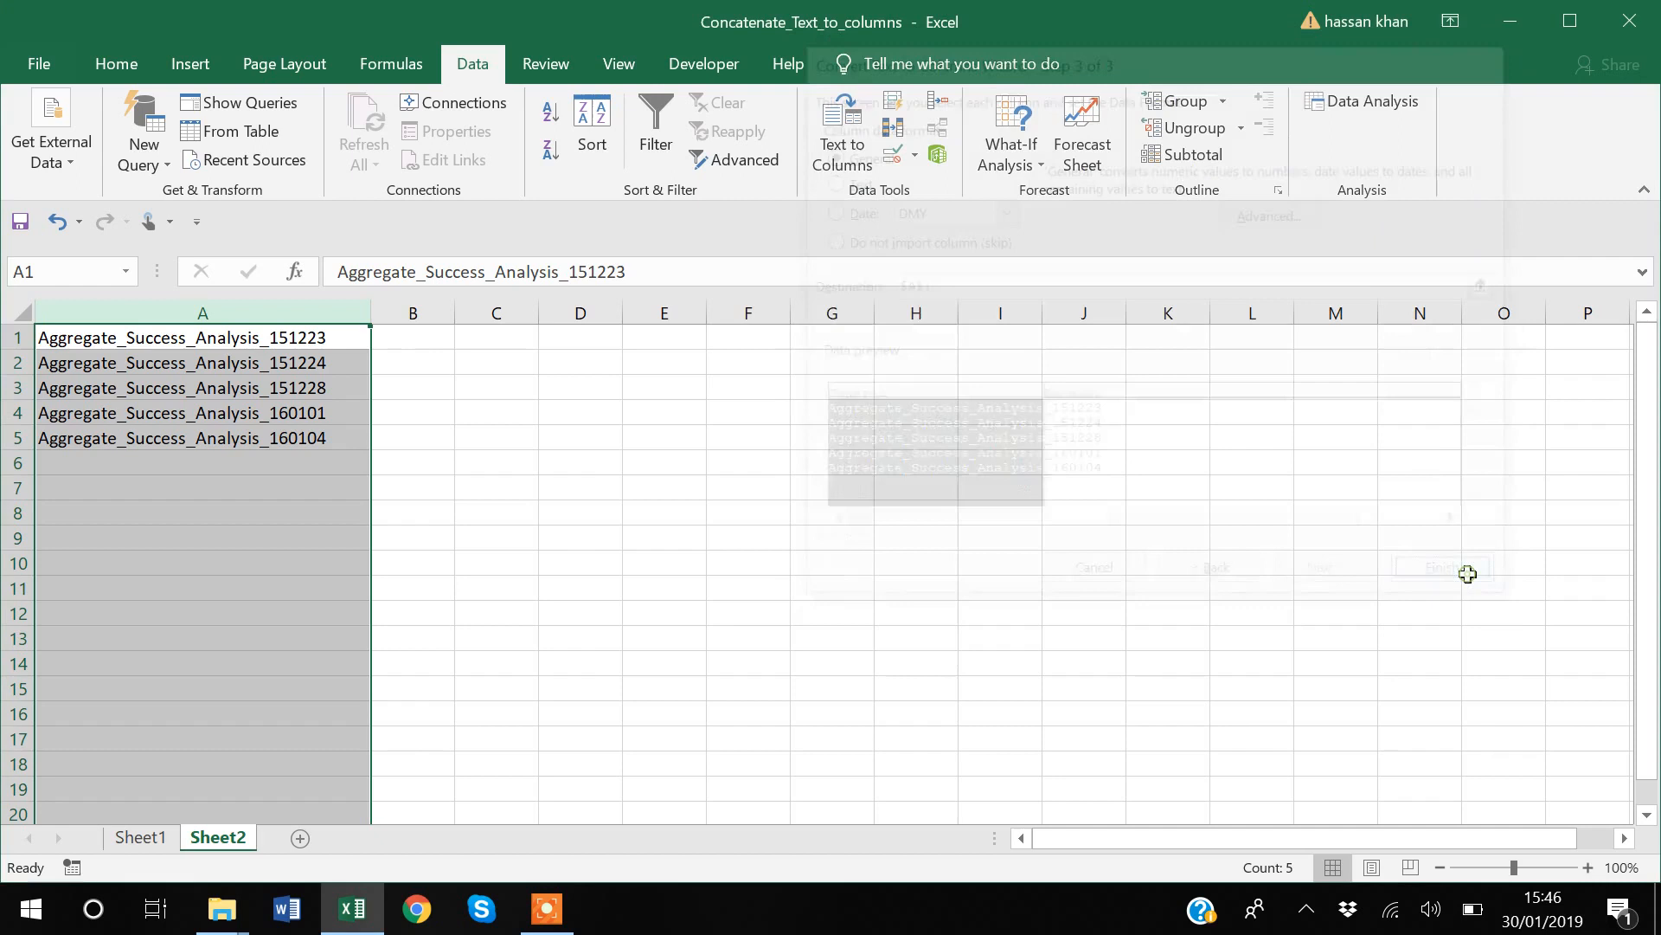
click(812, 610)
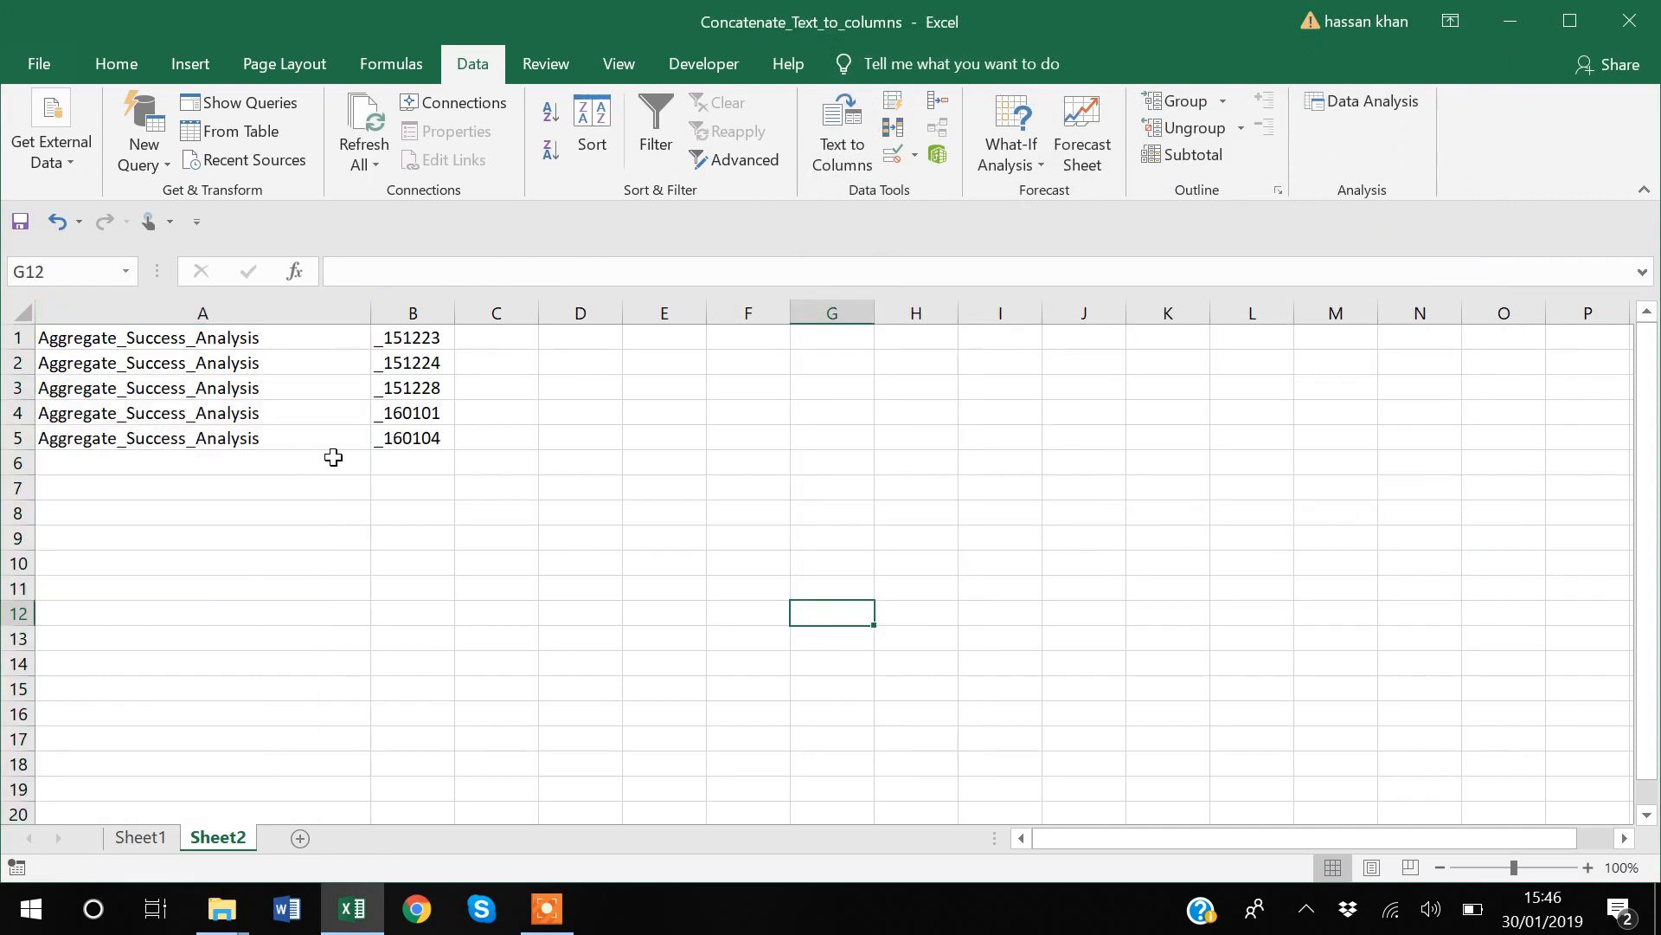